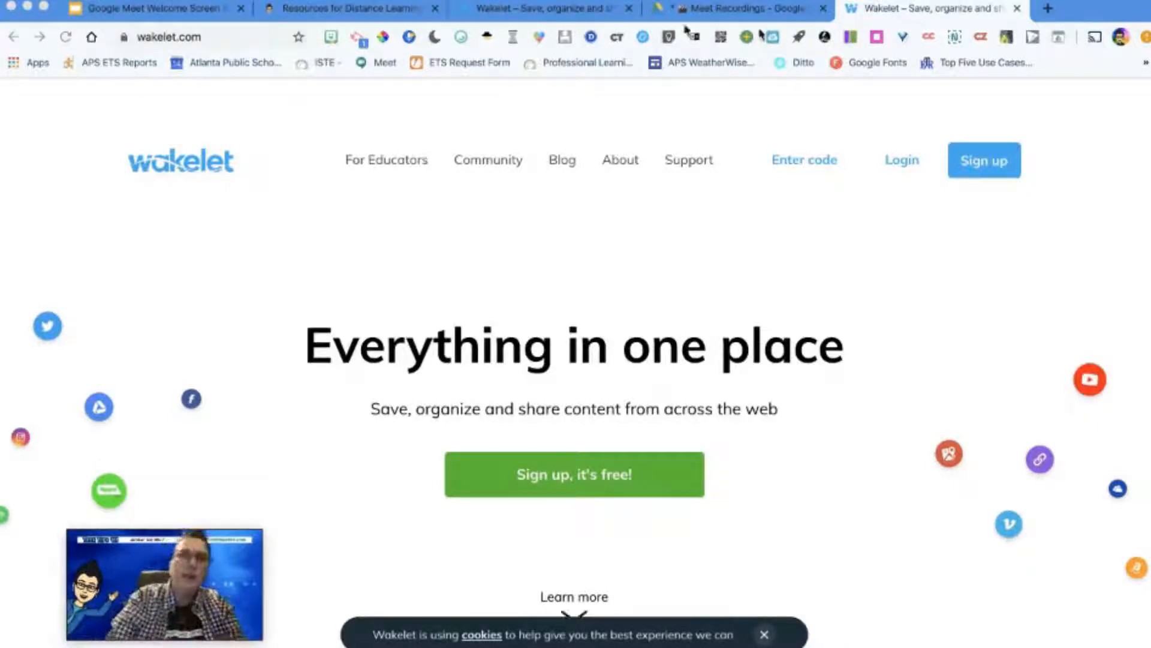
Step: Open Wakelet's For Educators page, view the account options for free sign-up, and return to the educators page
click(205, 38)
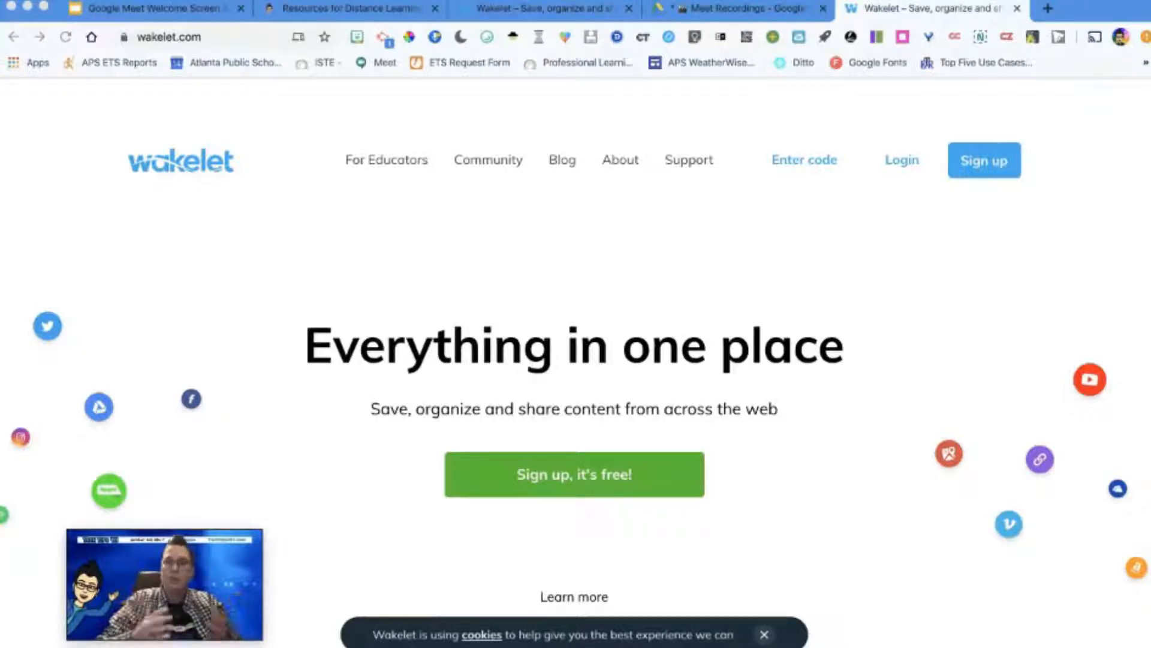
click(415, 167)
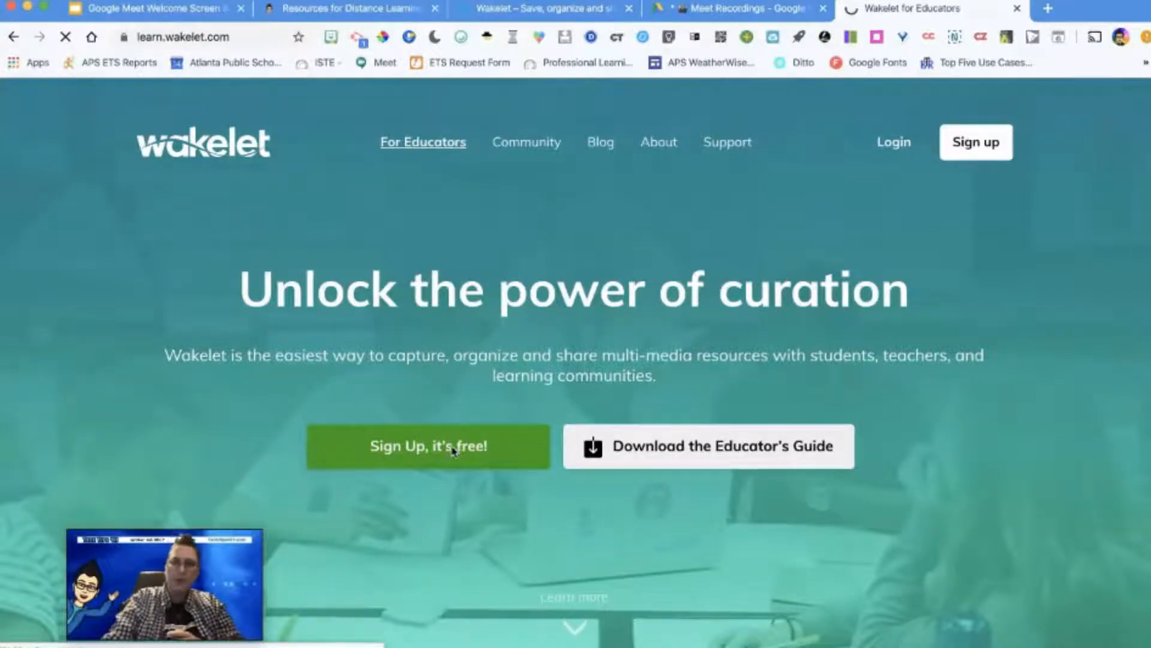
click(453, 450)
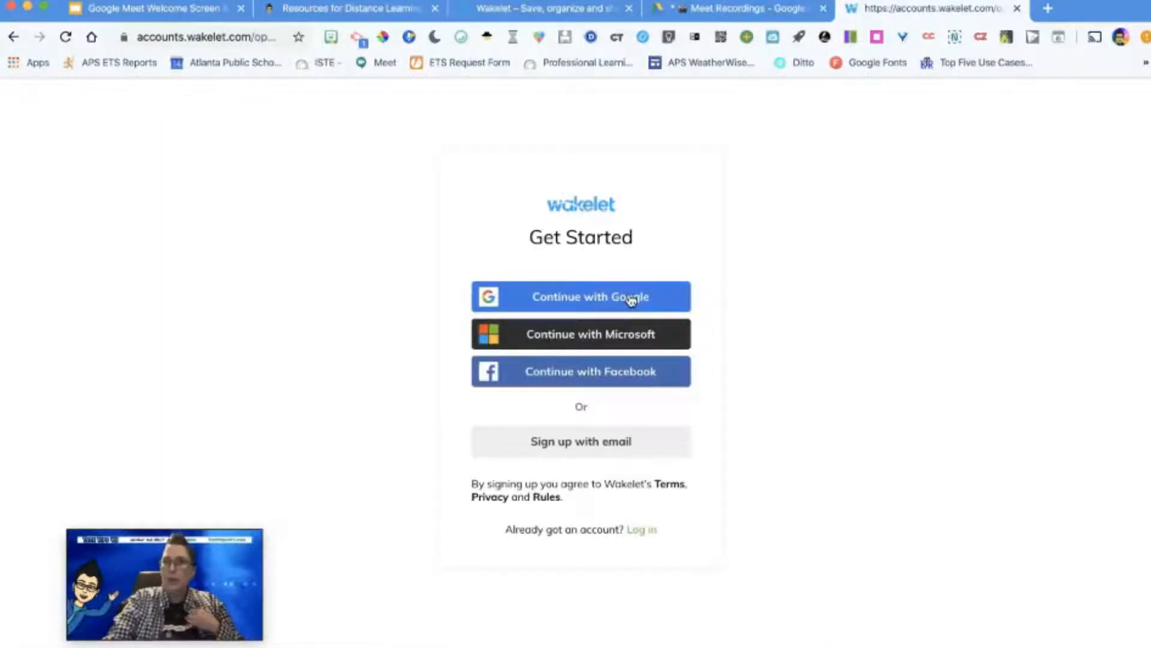
click(11, 39)
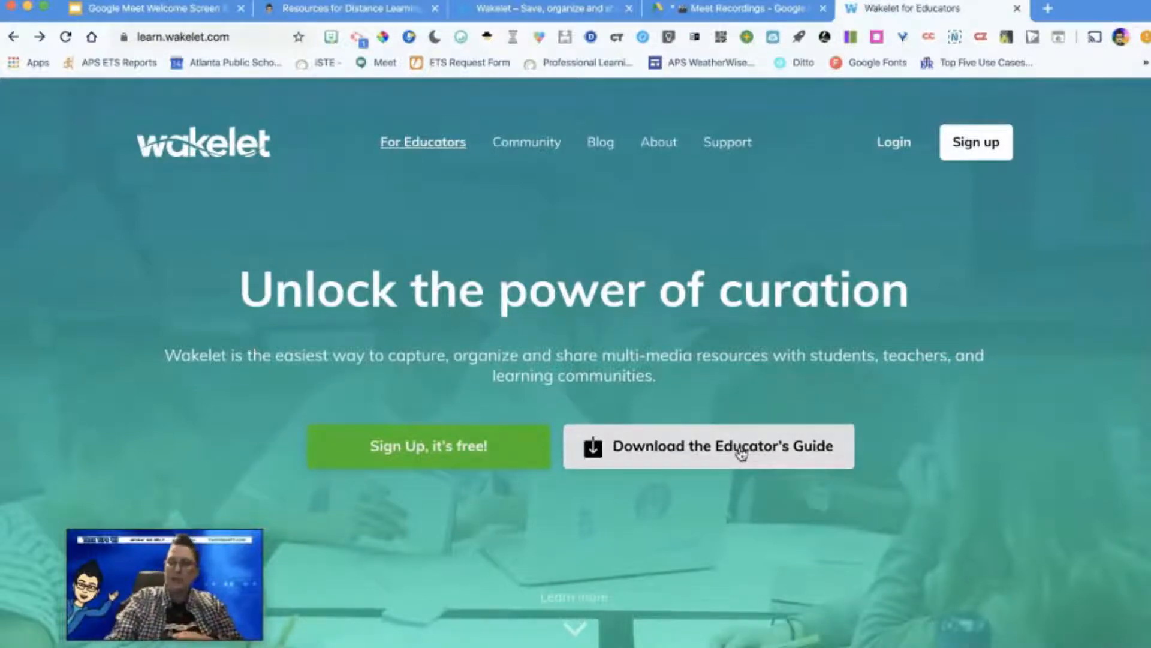
Step: Examine the Educators Guide to Wakelet section and the languages offered for the guide
scroll(742, 454, down, 15)
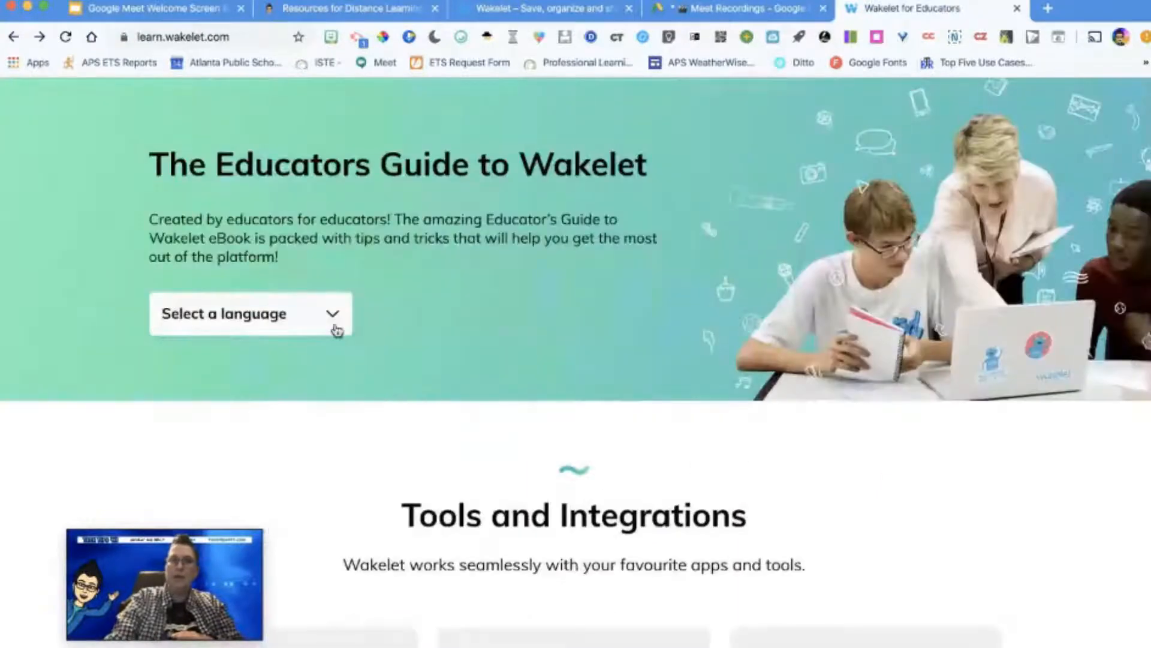
click(334, 328)
scroll(324, 439, down, 3)
scroll(323, 440, up, 3)
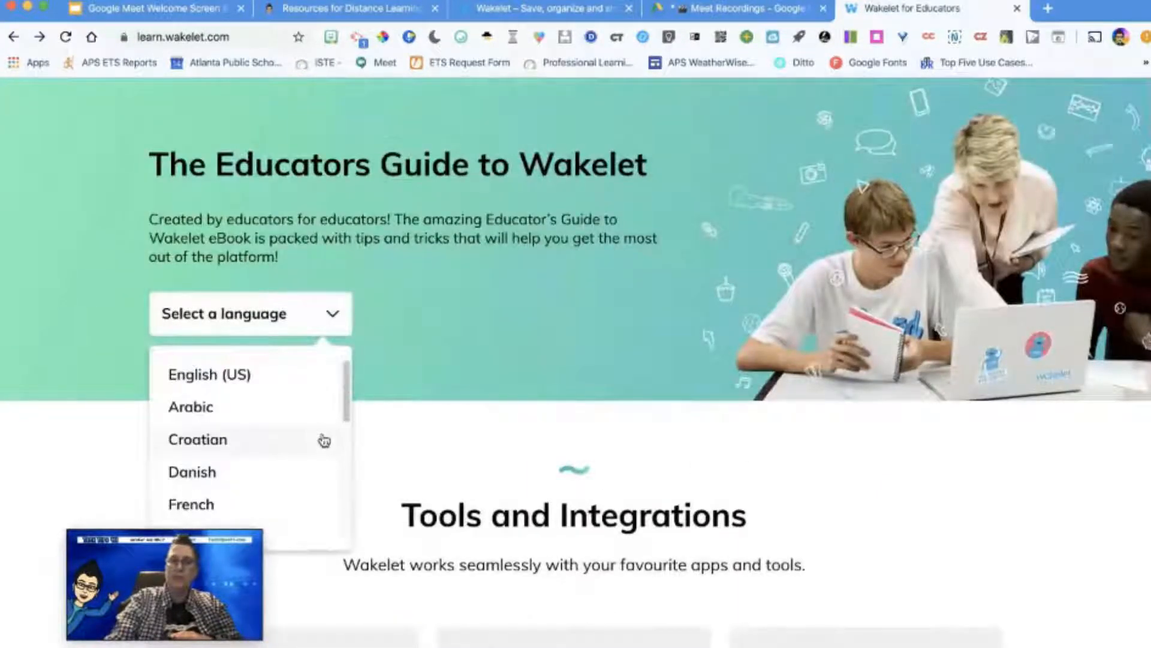
scroll(489, 416, up, 8)
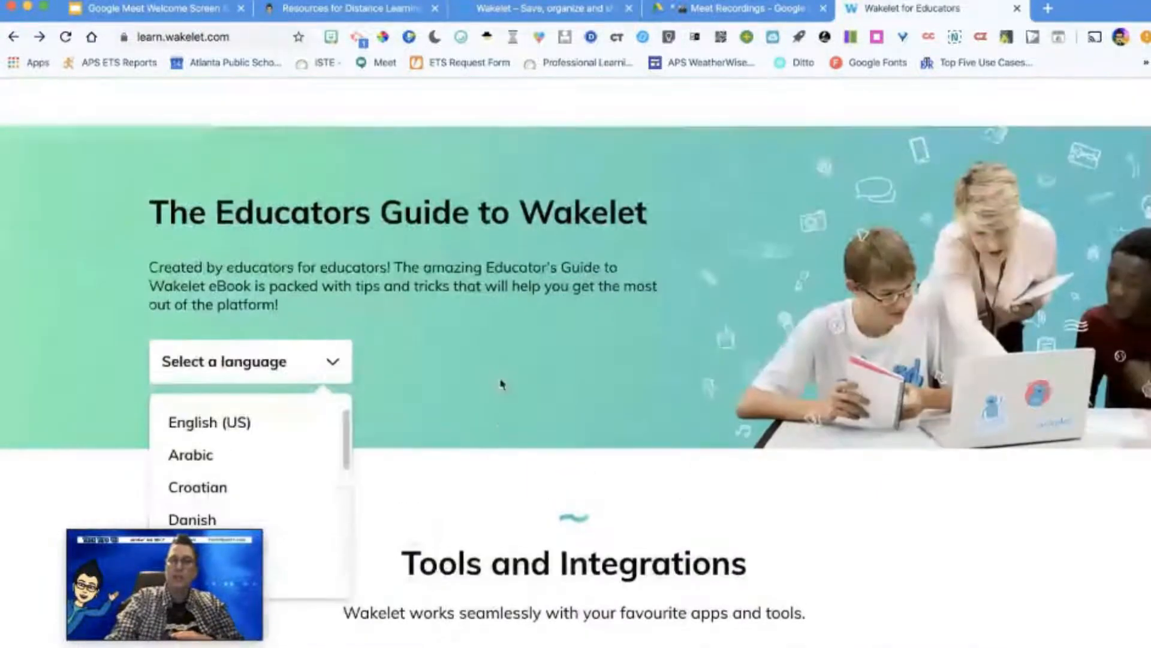
scroll(501, 379, up, 15)
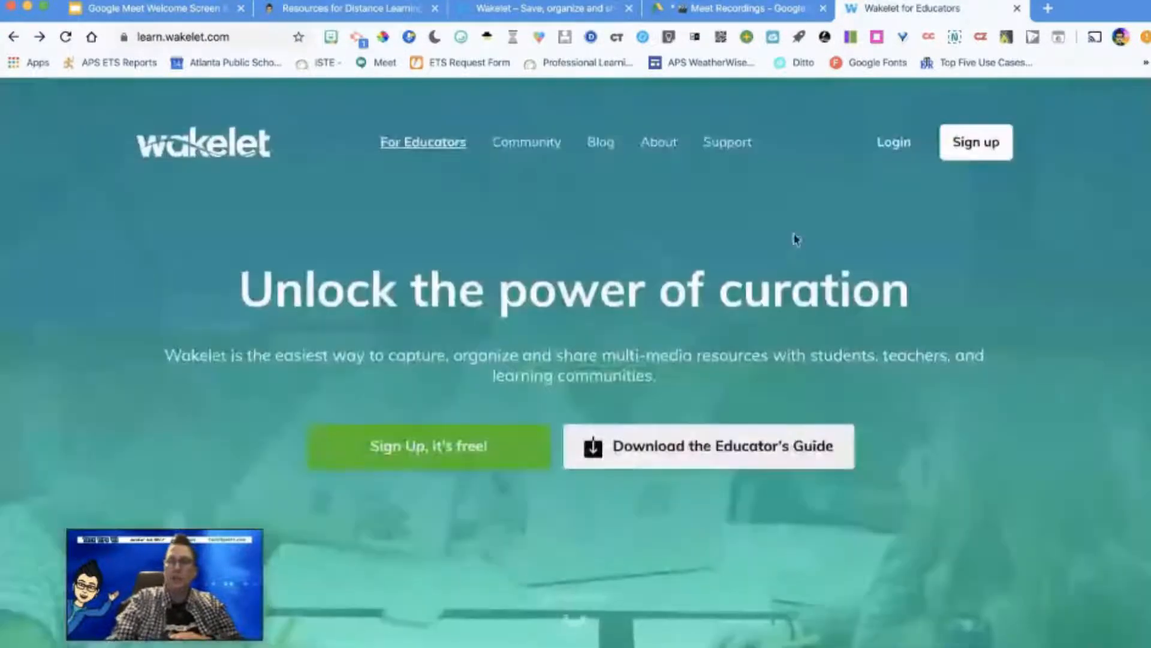
Step: Log in to Wakelet by continuing with the first listed Google account
click(894, 142)
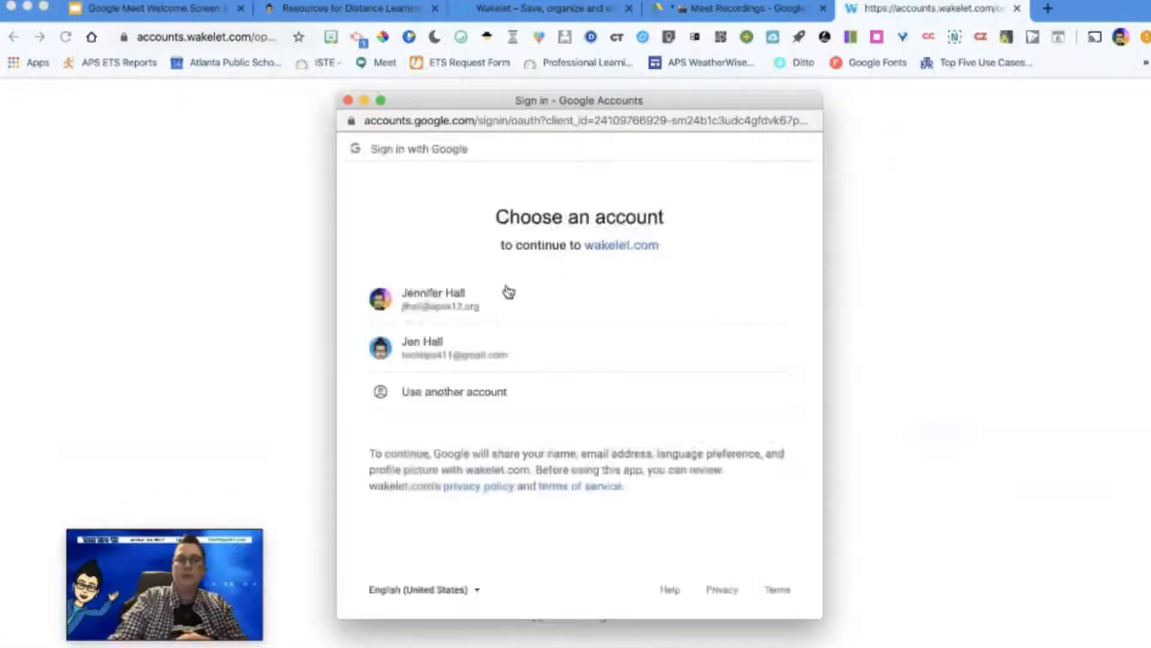
click(466, 303)
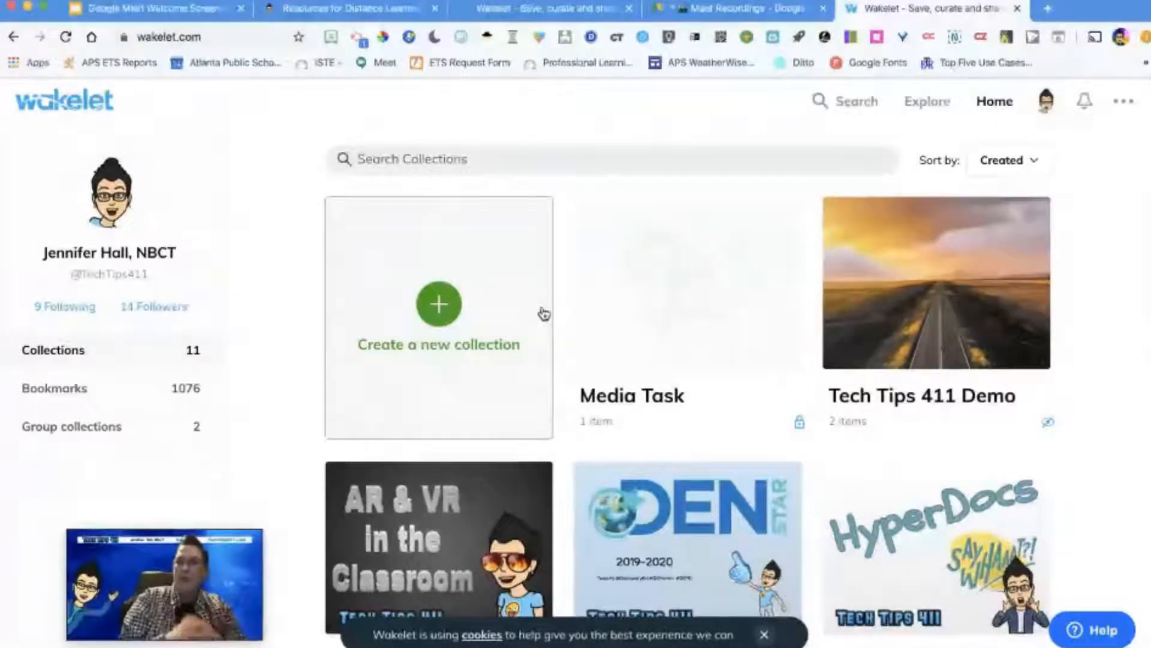
Step: Open techtips411.com in a new browser tab
click(1050, 11)
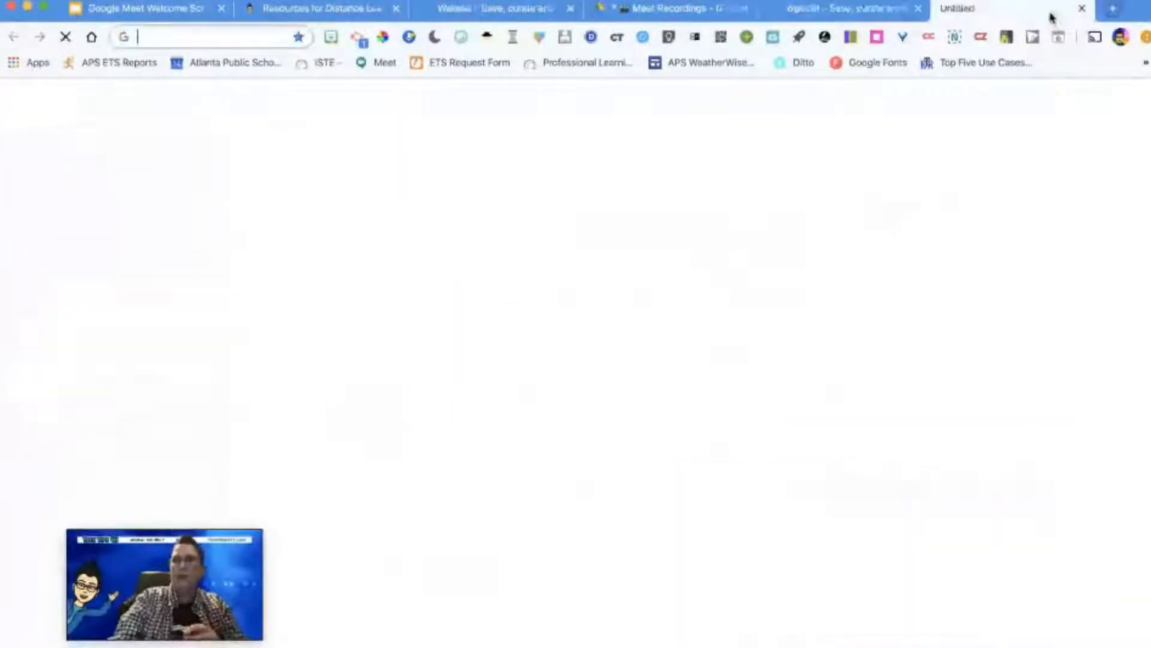
text(blo)
key(BackSpace)
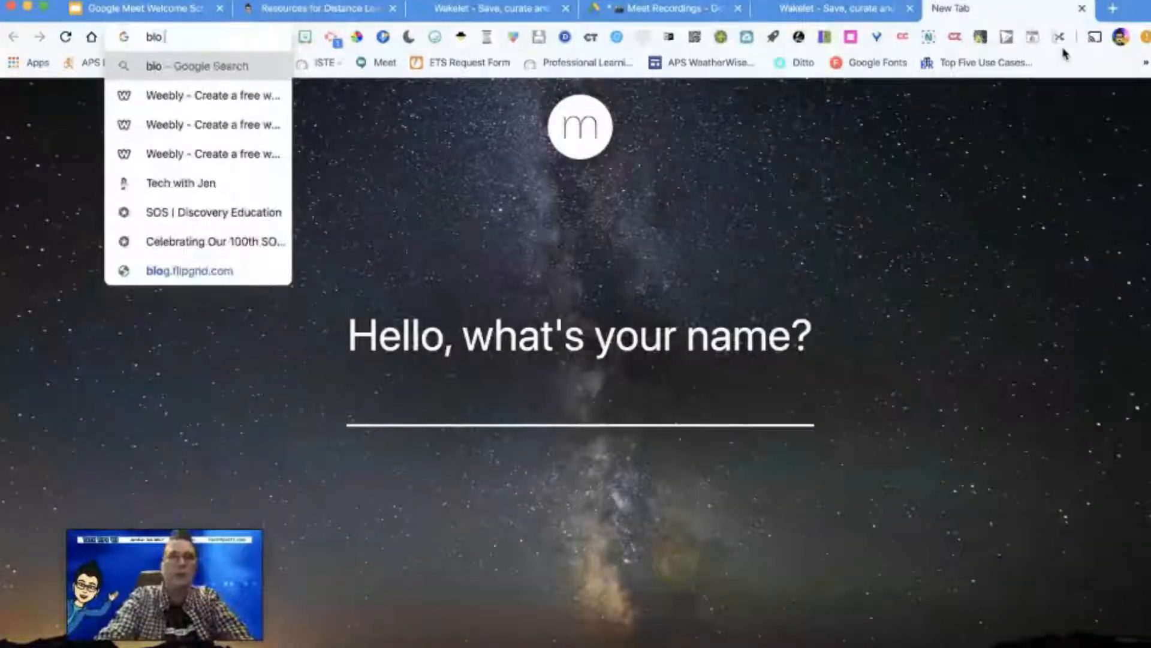
key(BackSpace)
key(BackSpace)
key(BackSpace)
text(techtips411.com)
key(Return)
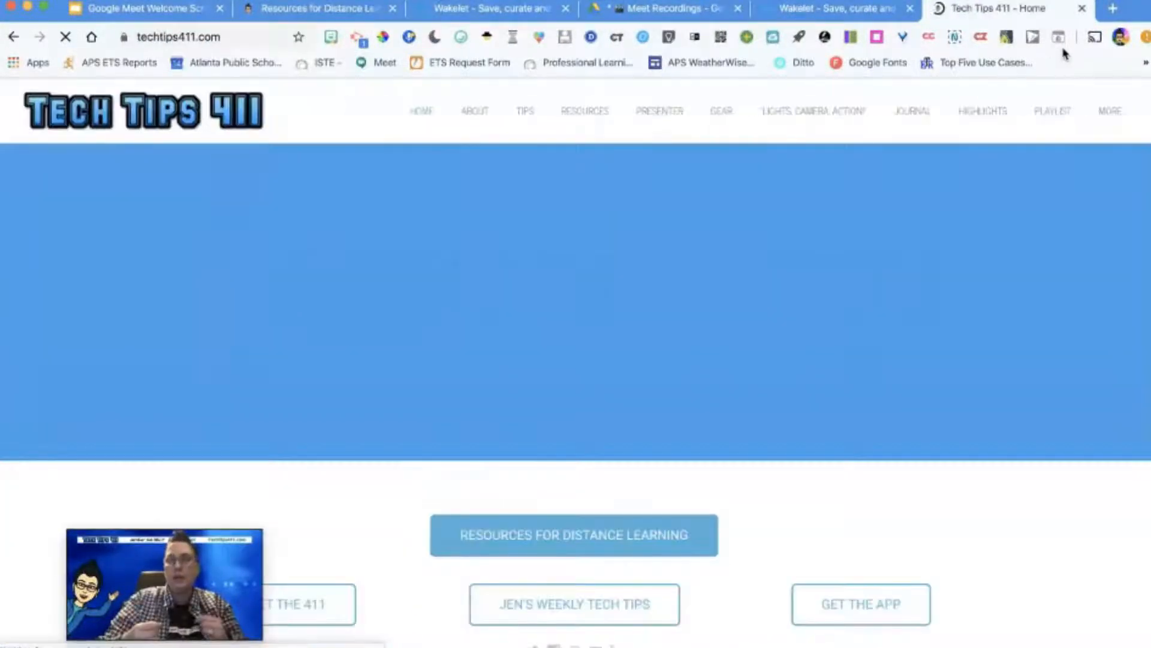
Step: Open the Wakelet guest blog post linked on the Tech Tips 411 home page, read through it, and return to that site
scroll(983, 365, down, 3)
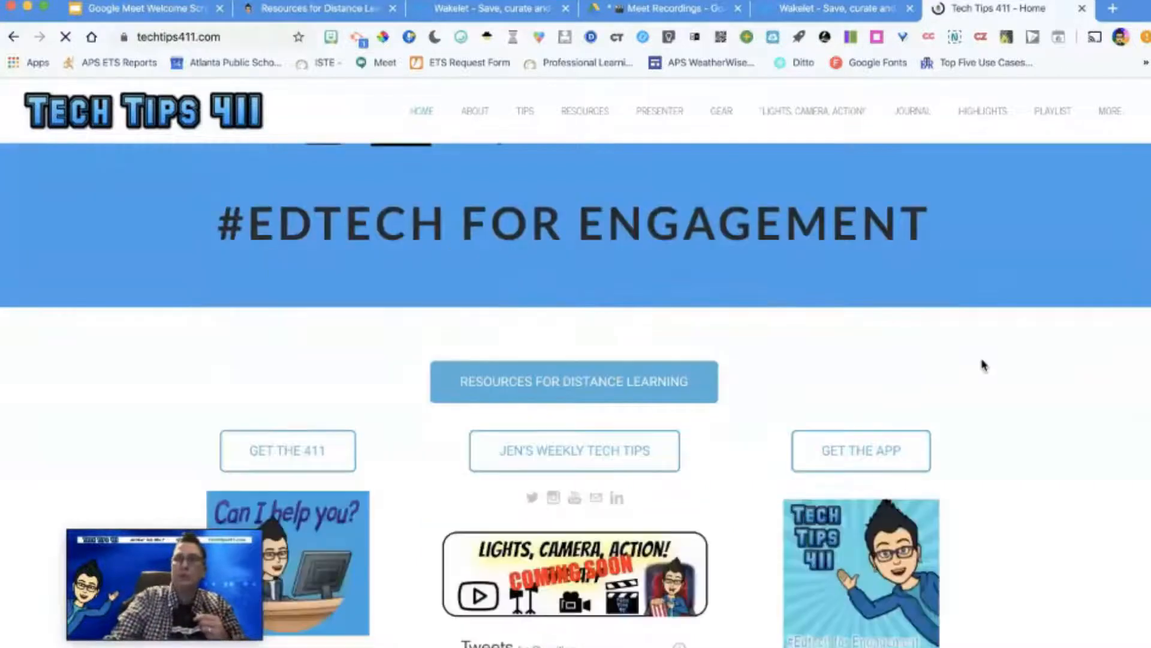
scroll(983, 365, down, 5)
click(938, 522)
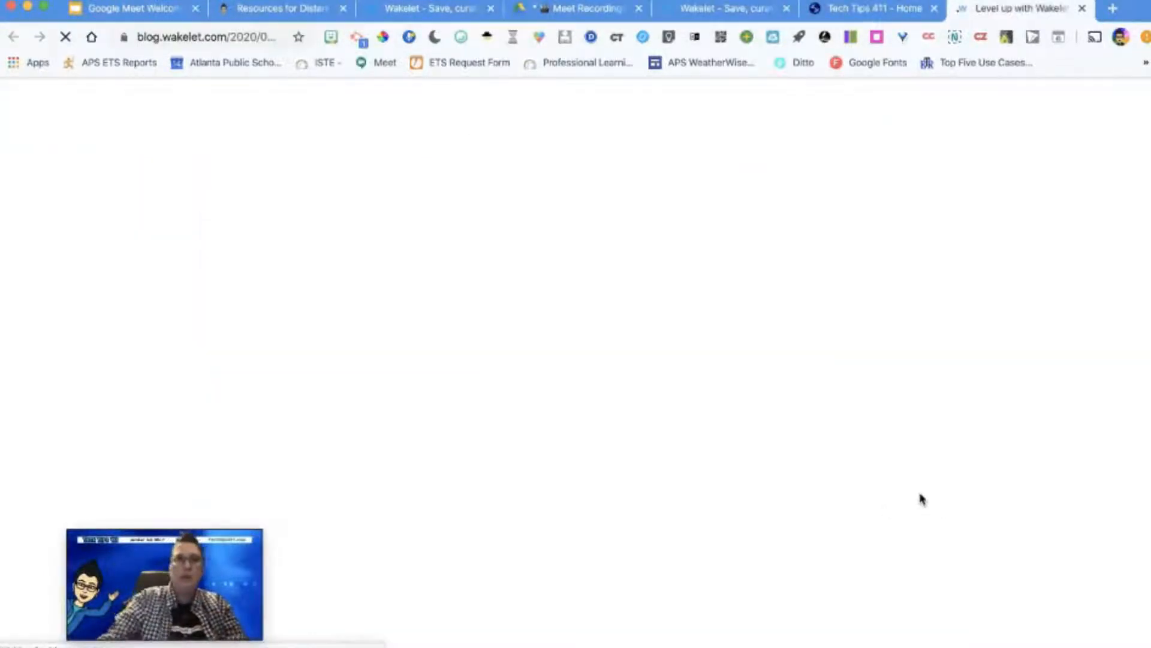
click(236, 35)
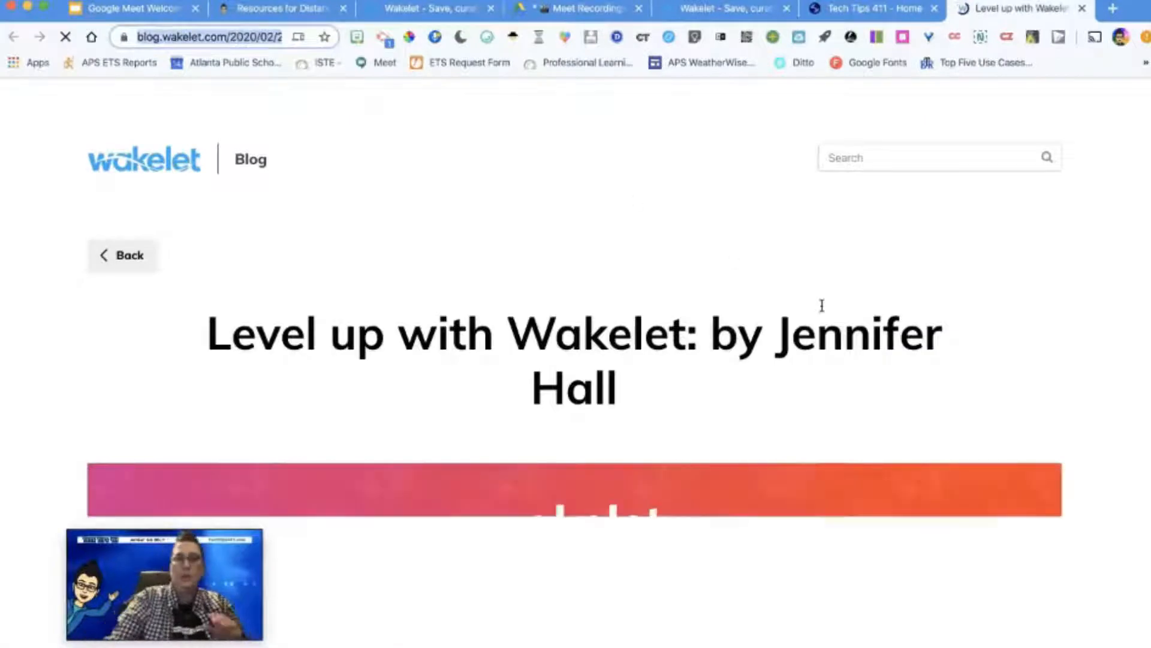
scroll(824, 311, down, 5)
scroll(823, 311, down, 15)
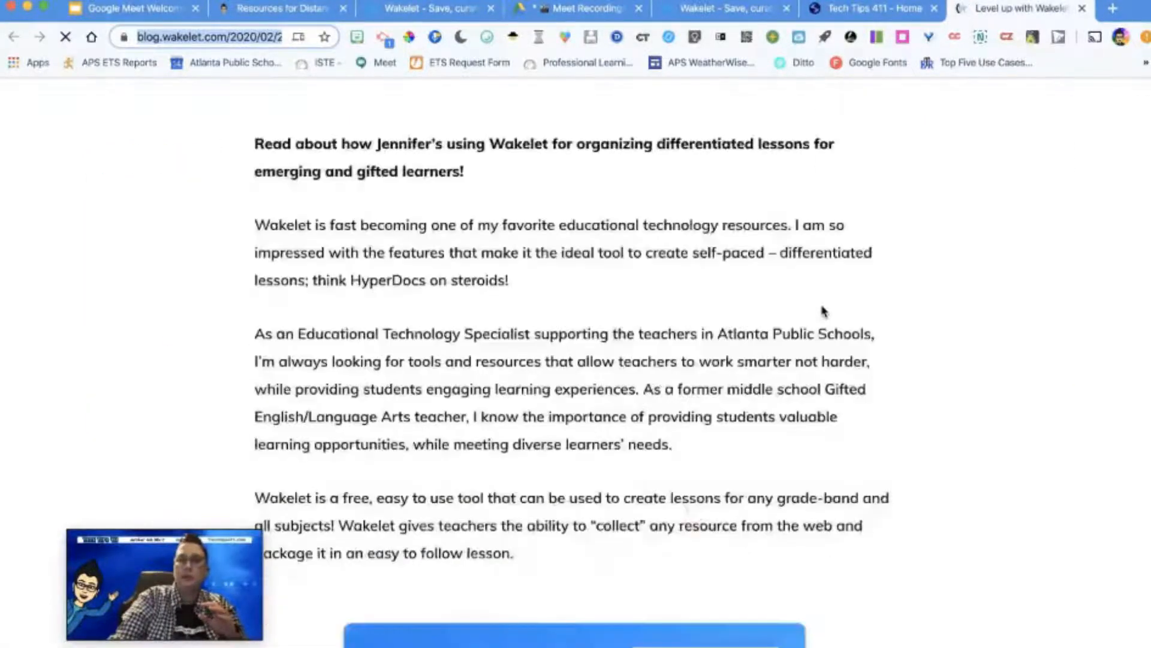
scroll(823, 304, down, 4)
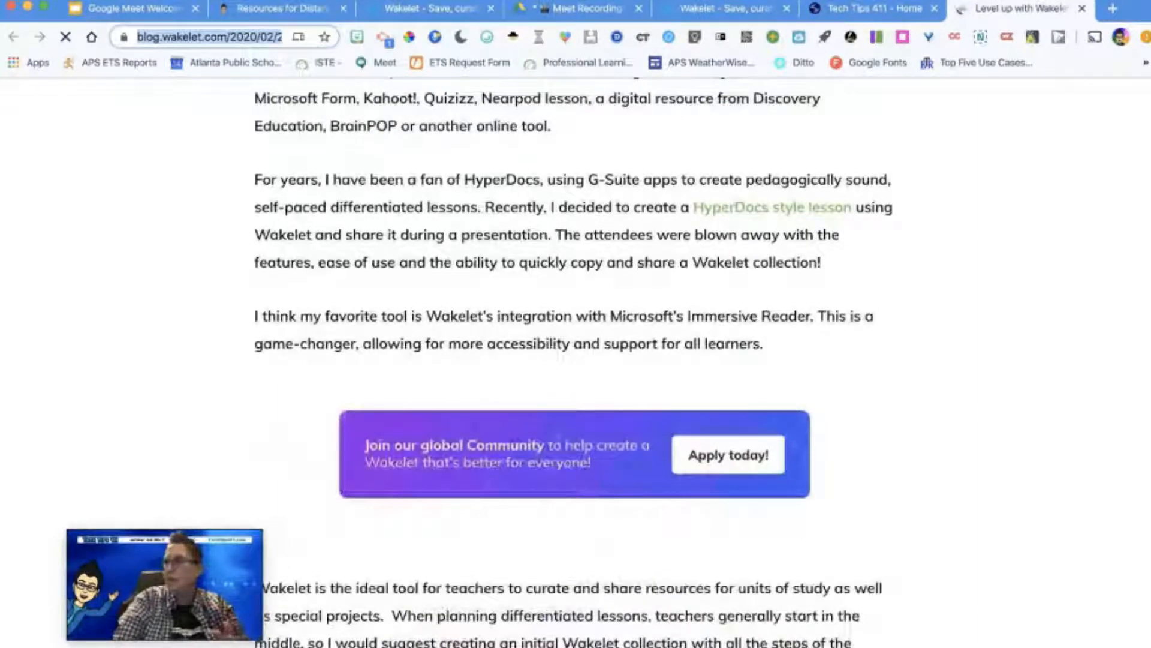
key(super+Tab)
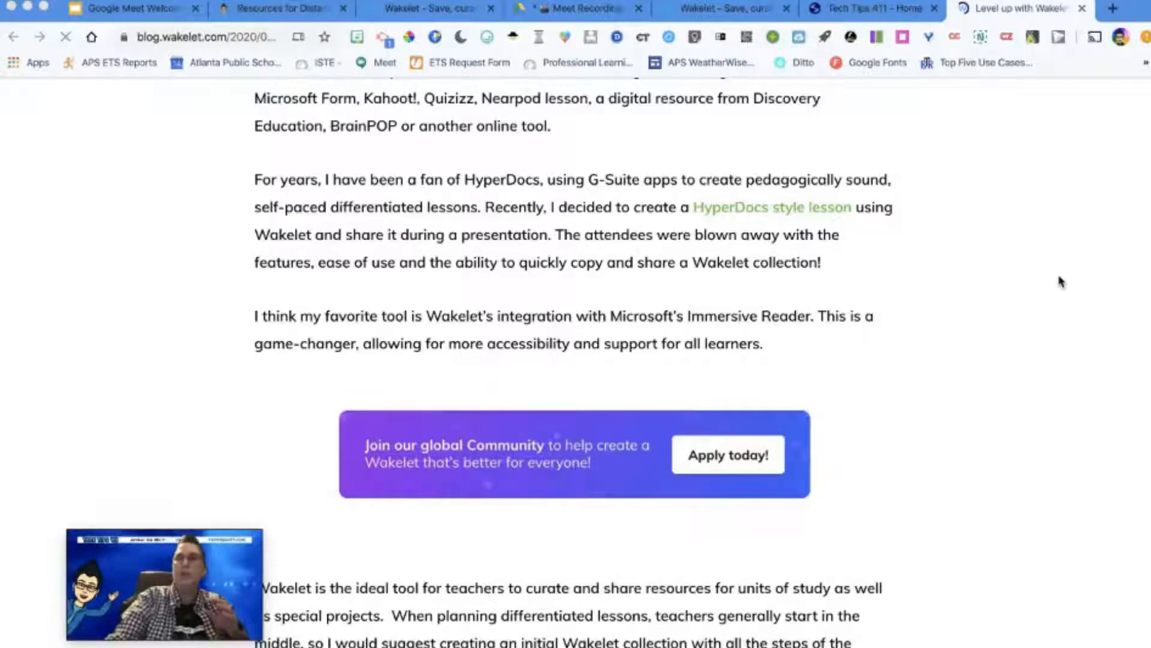
click(877, 14)
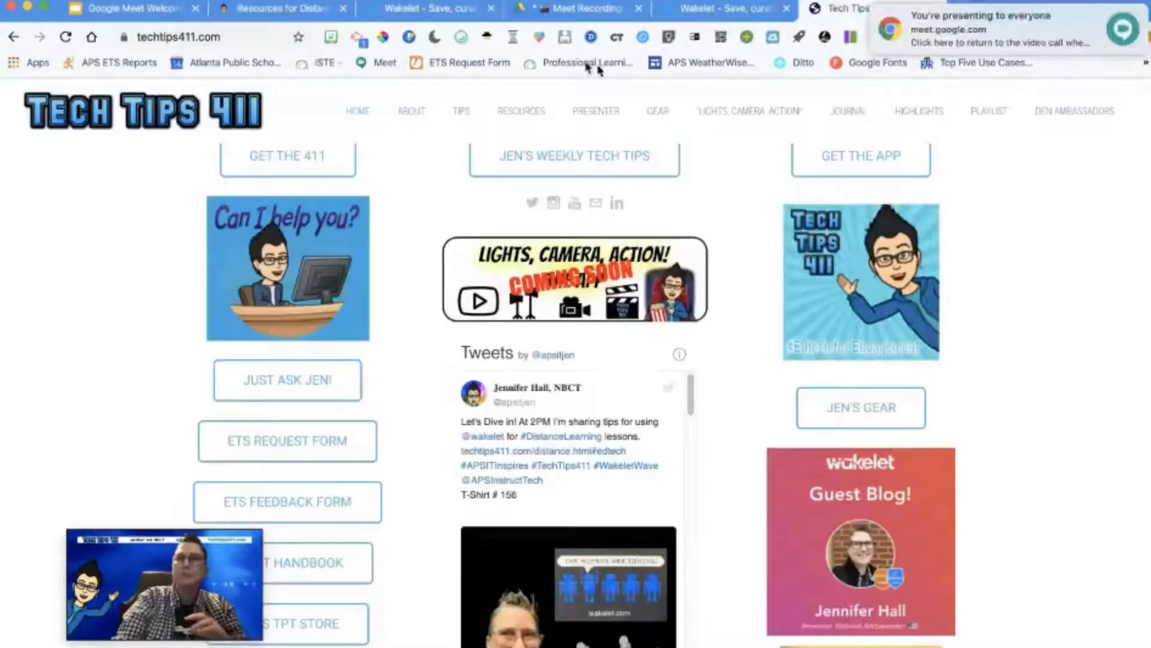
Step: Return to the Wakelet home page, browse the collections, and open the HyperDoc lesson collection
click(725, 9)
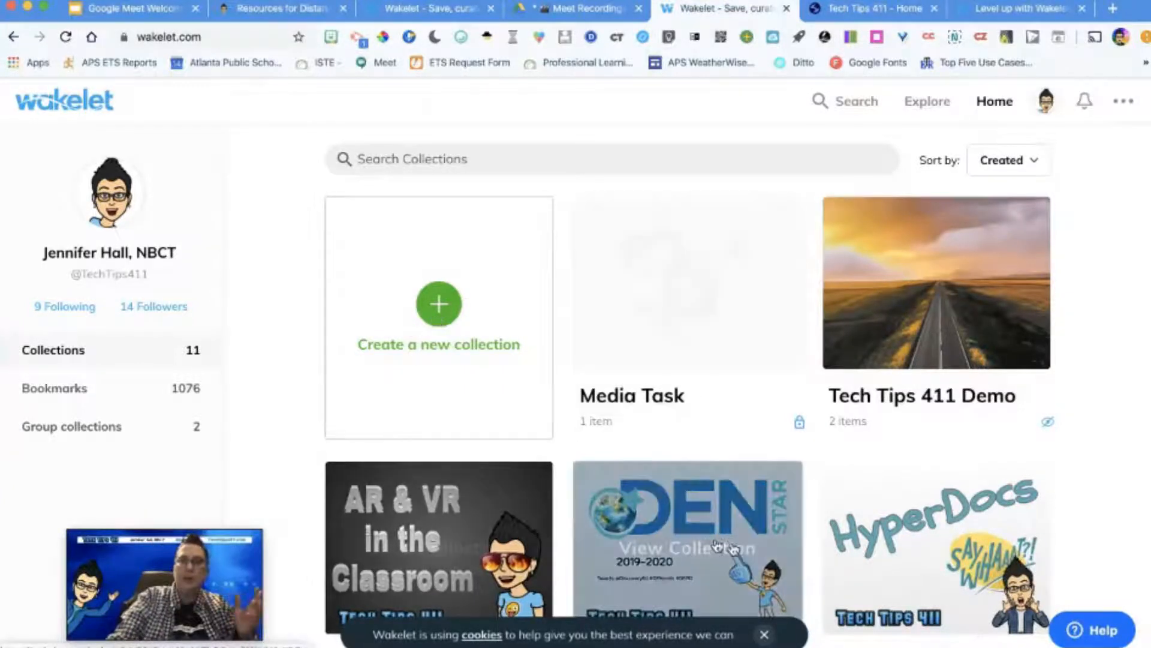
scroll(928, 476, down, 6)
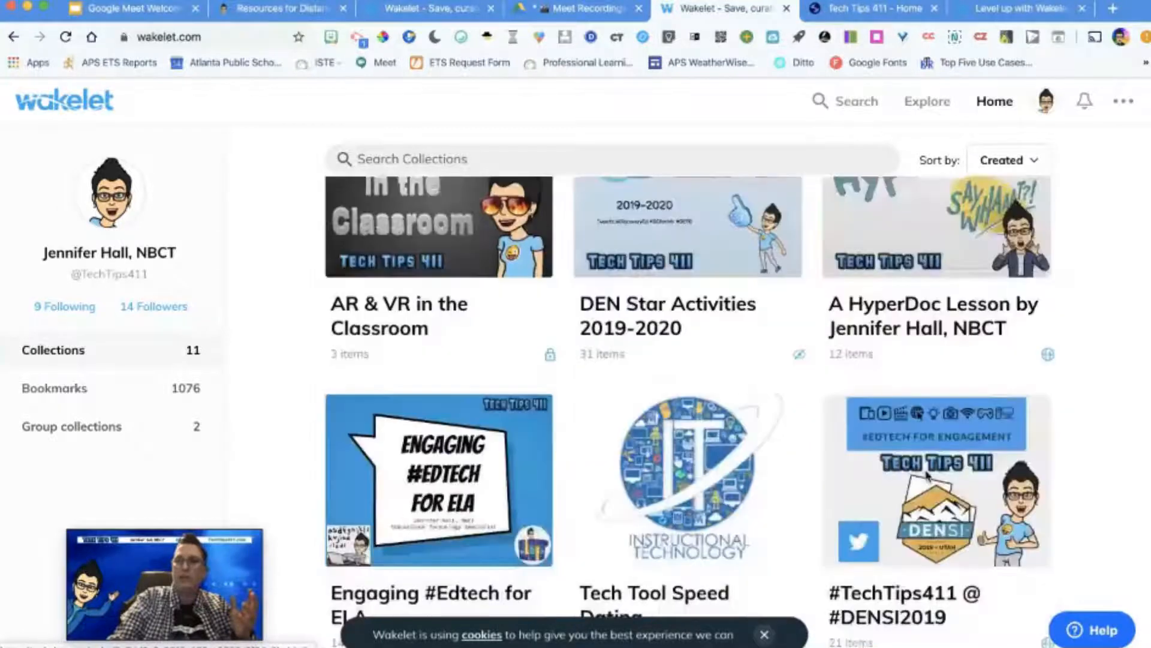
scroll(960, 372, up, 2)
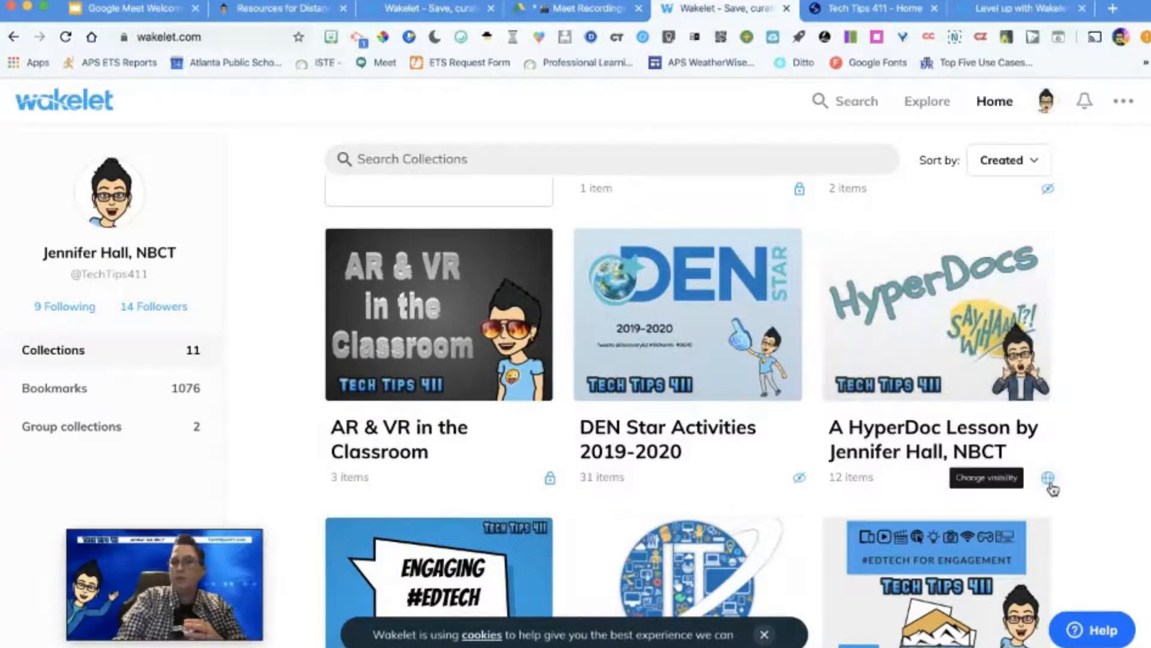
scroll(1049, 483, down, 1)
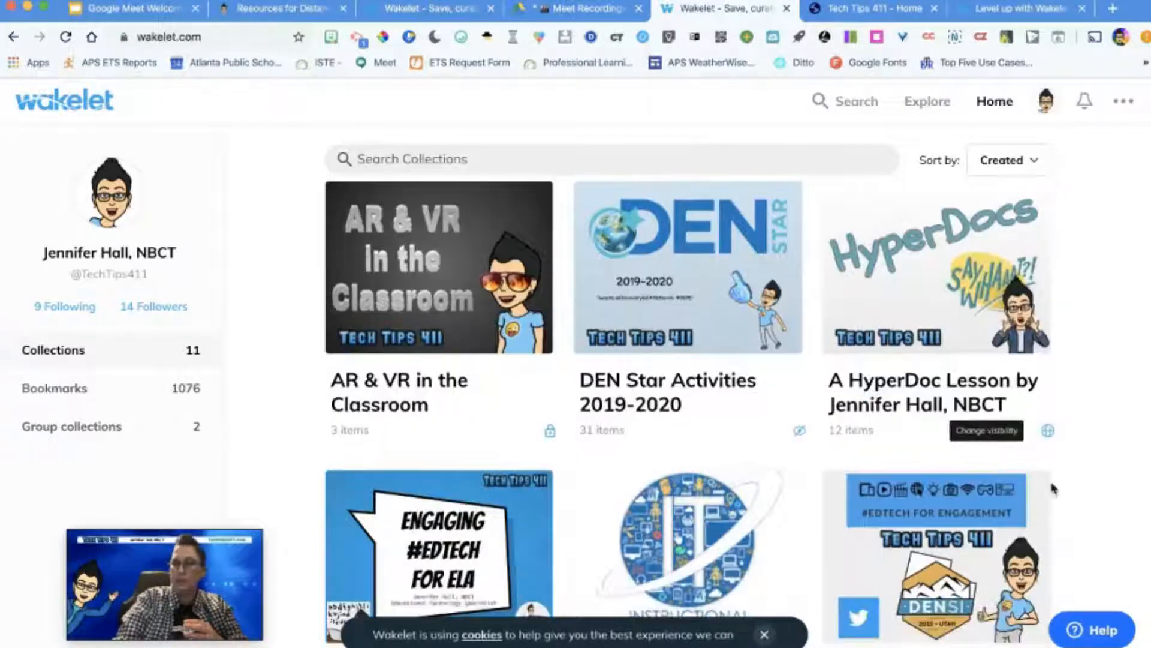
click(962, 396)
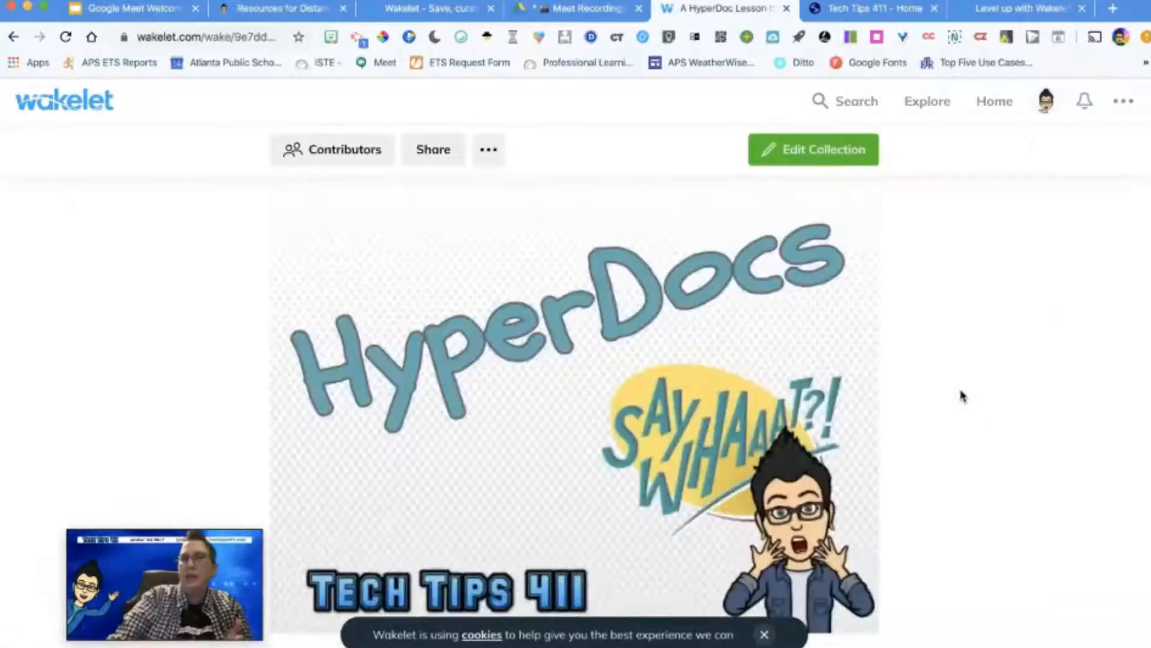
Step: Examine the HyperDoc lesson collection from its cover image through the Engage and Explore sections to the start of Explain
scroll(961, 396, down, 2)
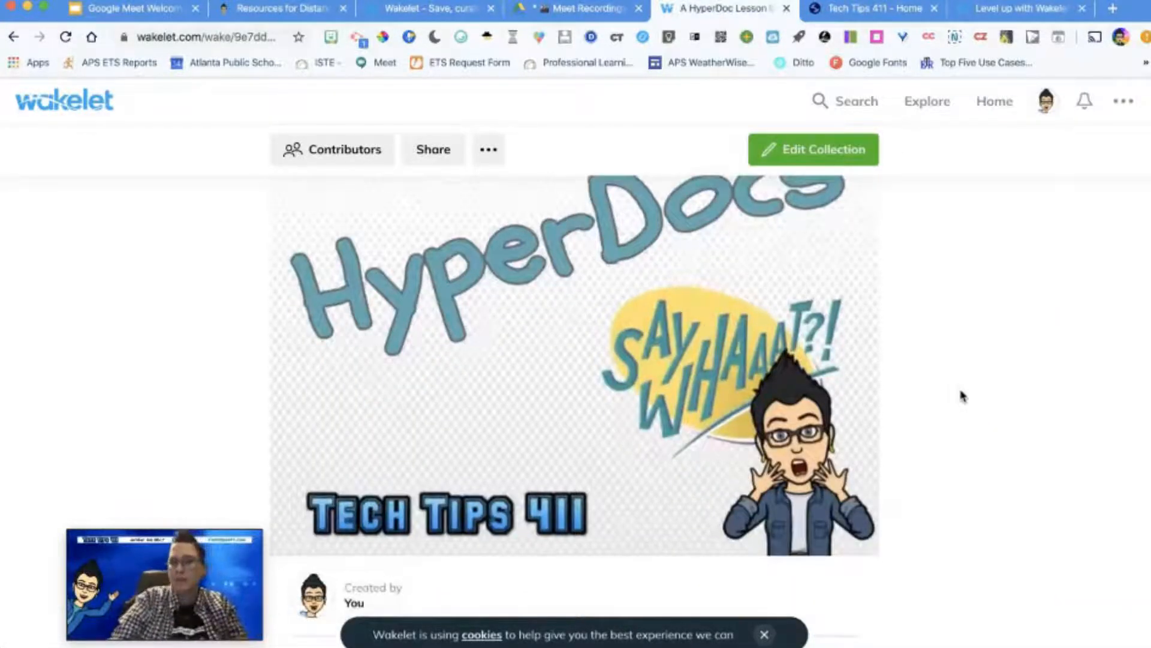
scroll(961, 395, down, 4)
scroll(962, 396, down, 2)
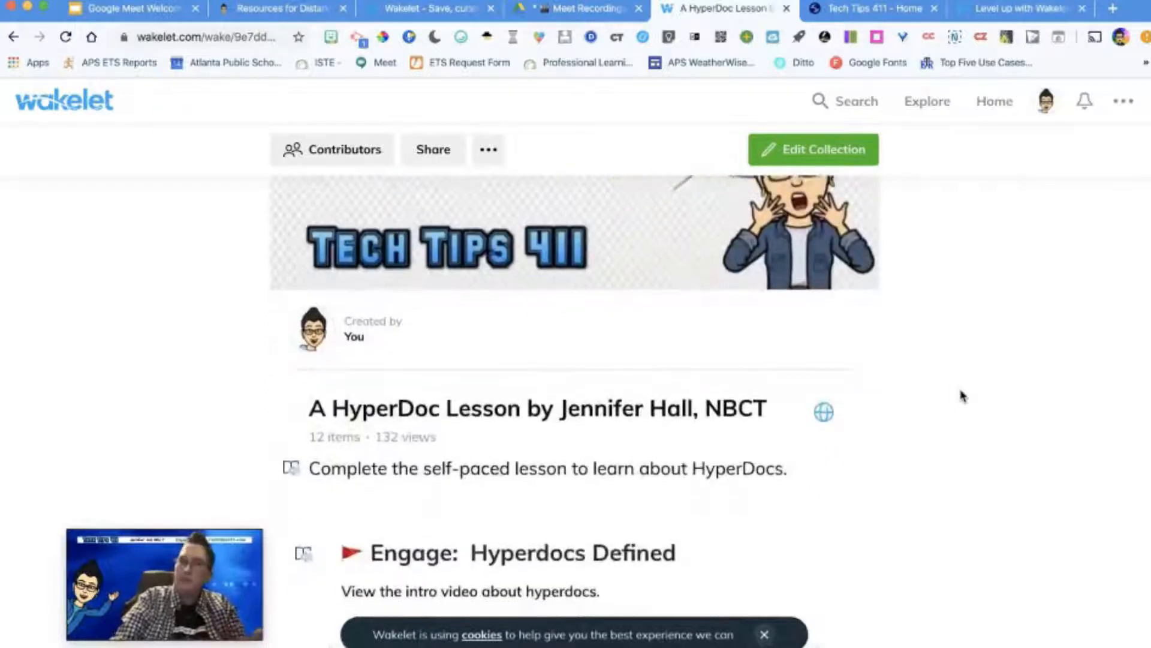
scroll(962, 396, down, 1)
scroll(962, 396, down, 1)
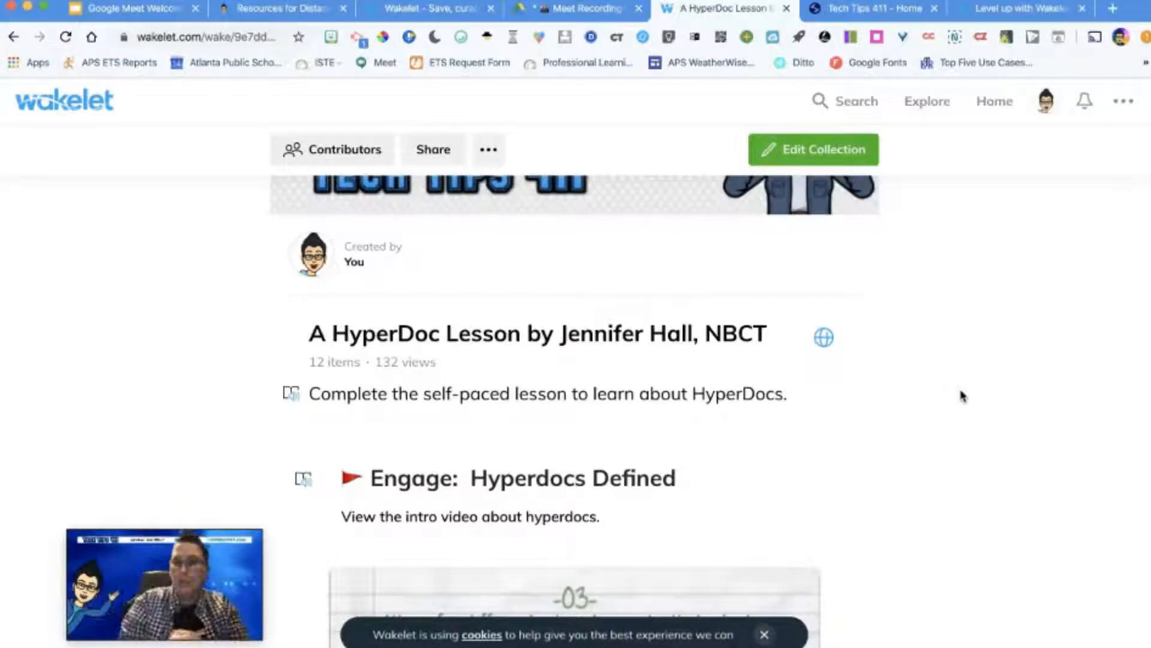
scroll(950, 480, down, 3)
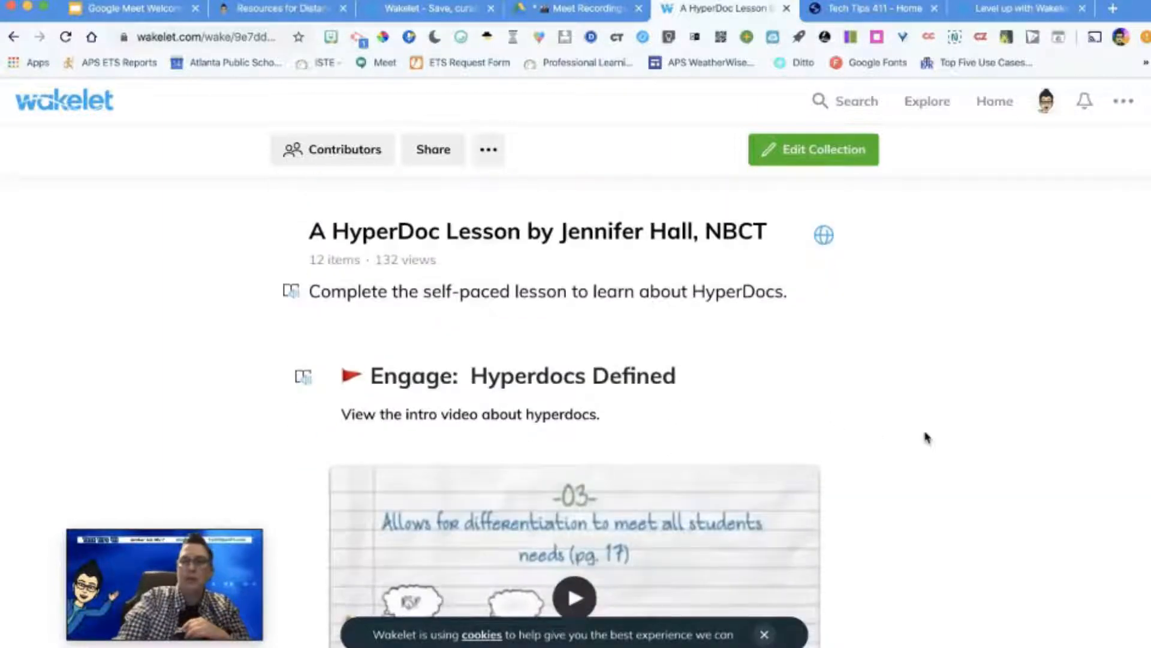
scroll(762, 348, down, 2)
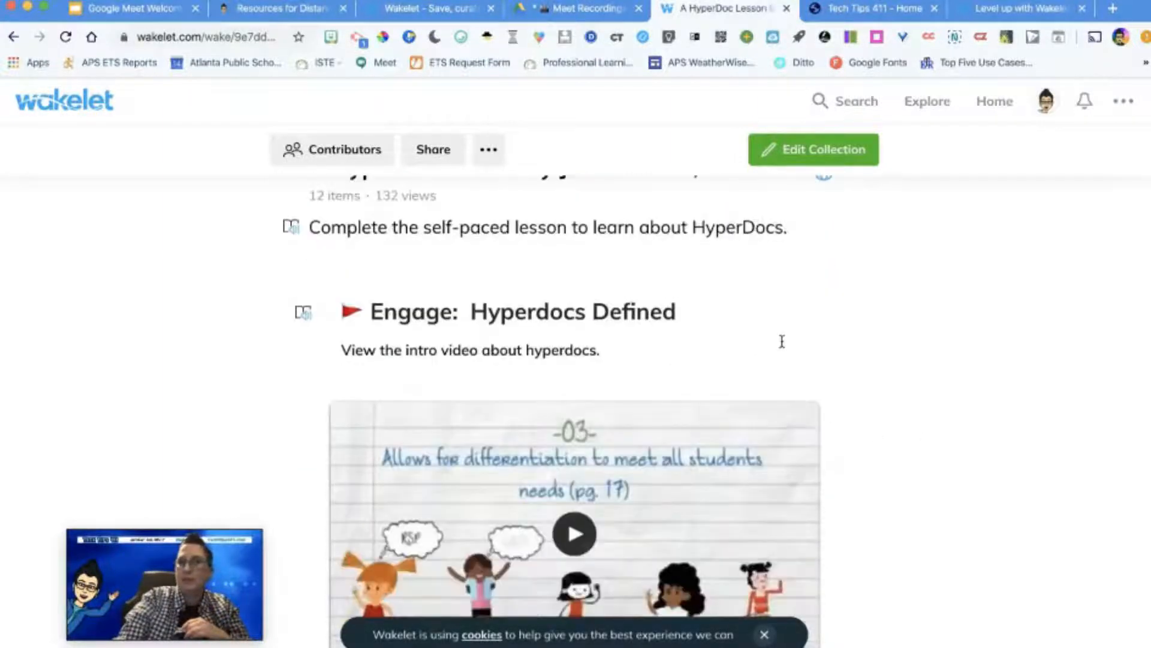
scroll(782, 341, down, 3)
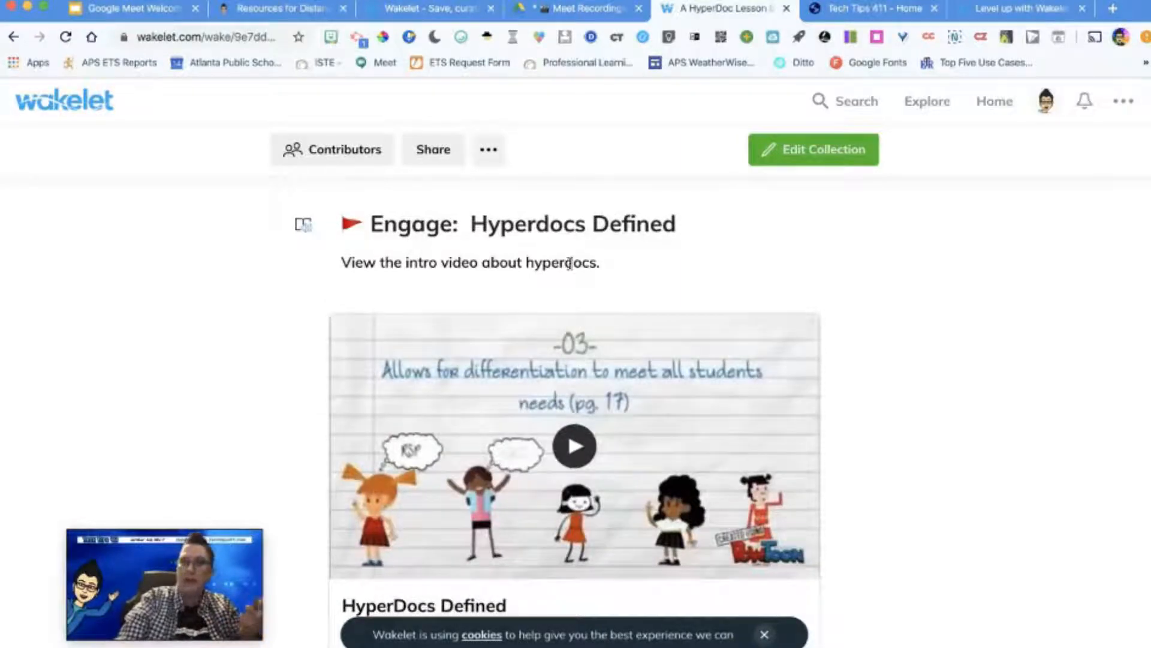
scroll(686, 295, down, 2)
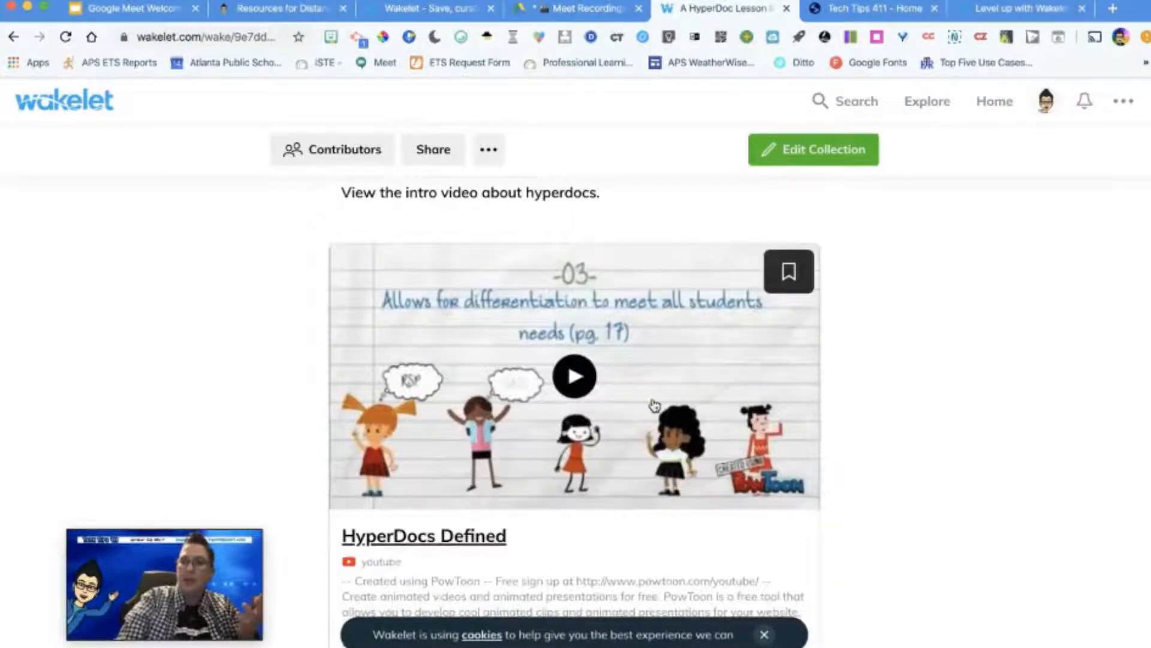
scroll(654, 405, down, 3)
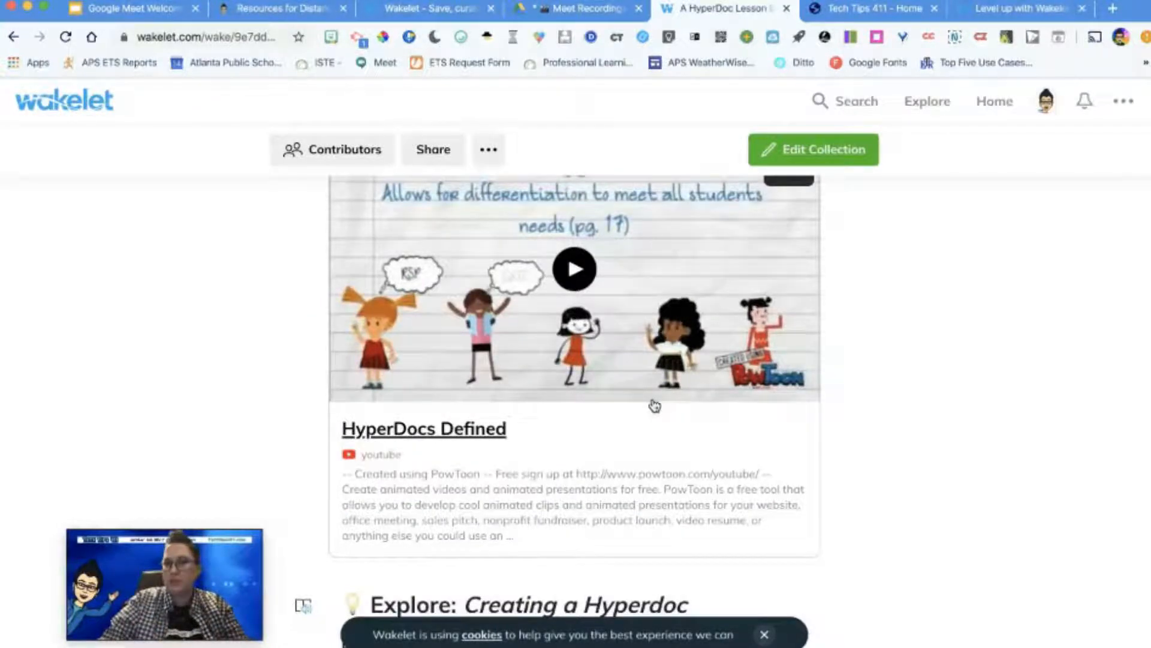
scroll(655, 406, down, 5)
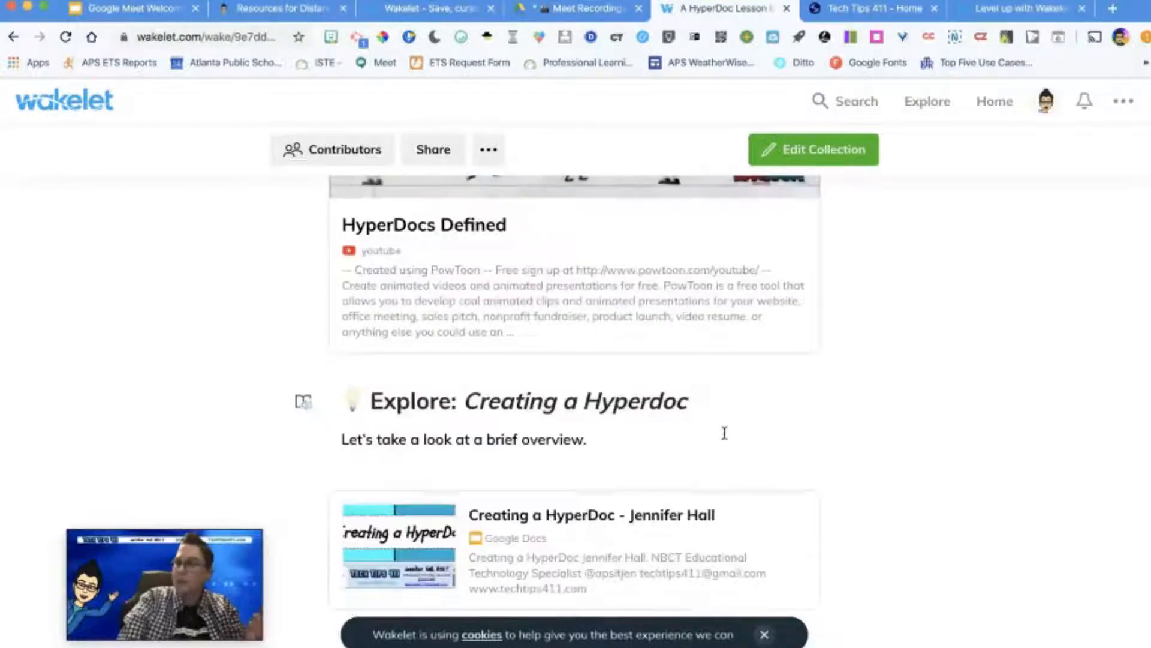
scroll(775, 464, down, 3)
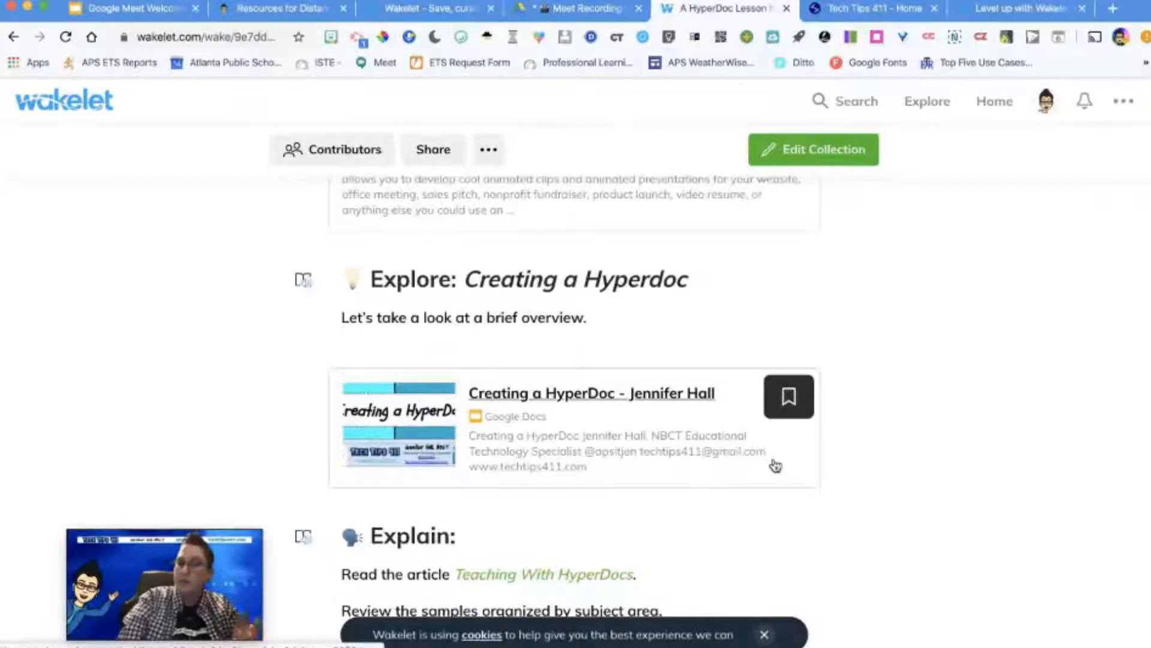
Step: Examine the rest of the HyperDoc lesson collection, from the Explain section through Apply, Reflect/Share and Response/Reflection to Extend
scroll(775, 465, down, 2)
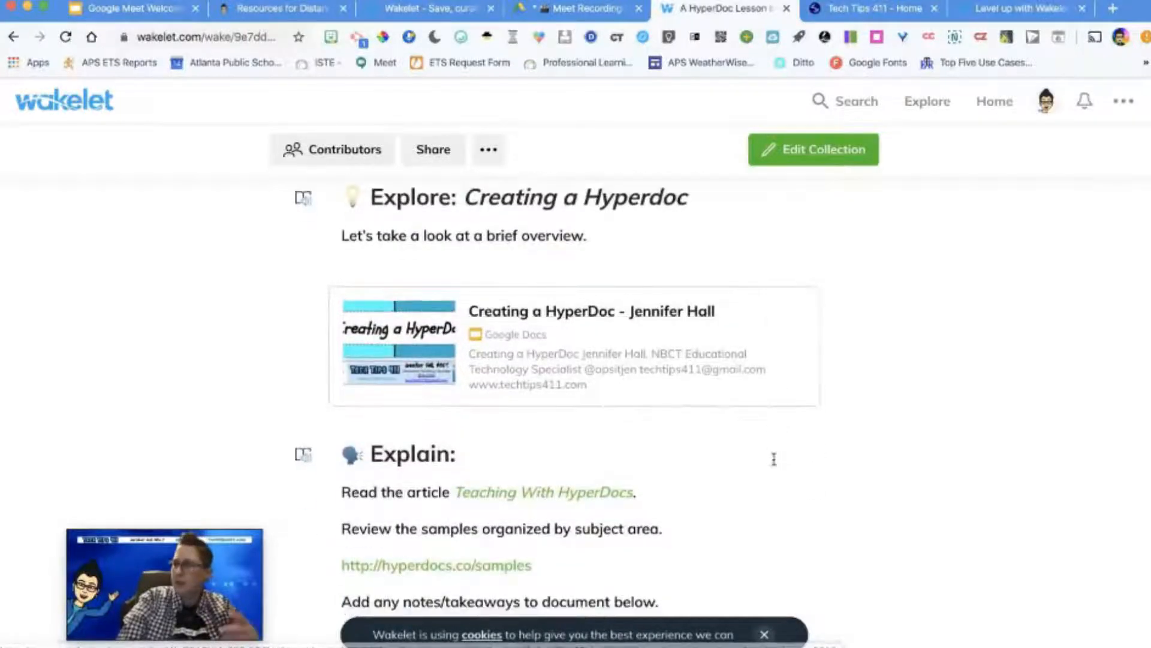
scroll(773, 459, down, 2)
scroll(773, 459, down, 6)
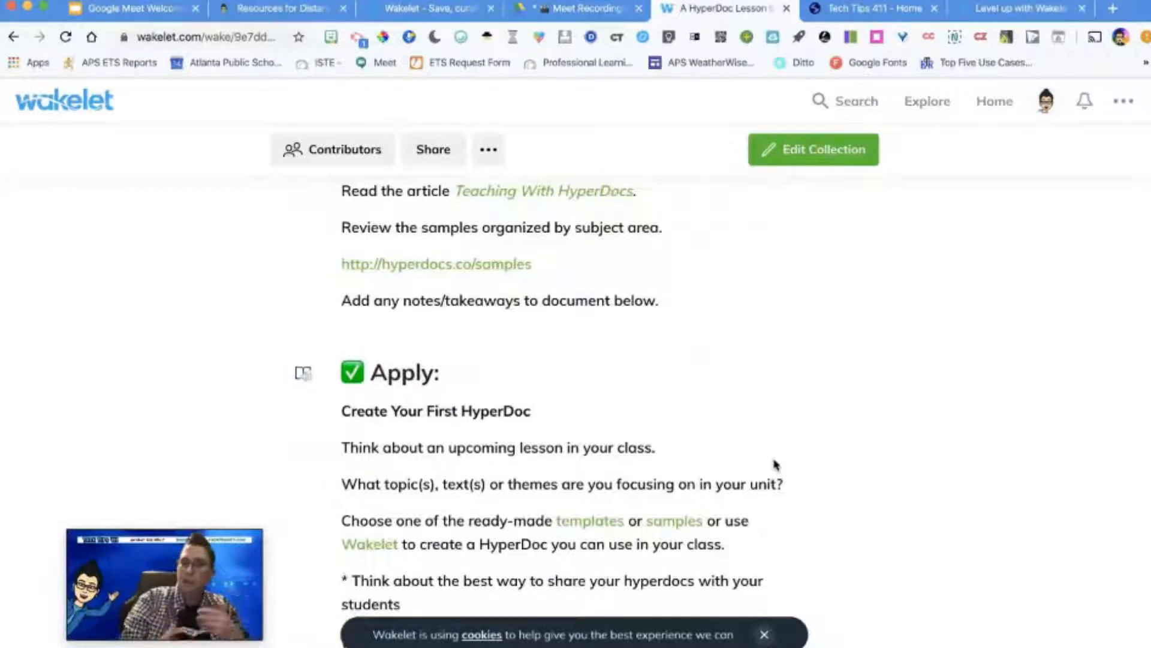
scroll(775, 464, down, 1)
scroll(774, 462, down, 4)
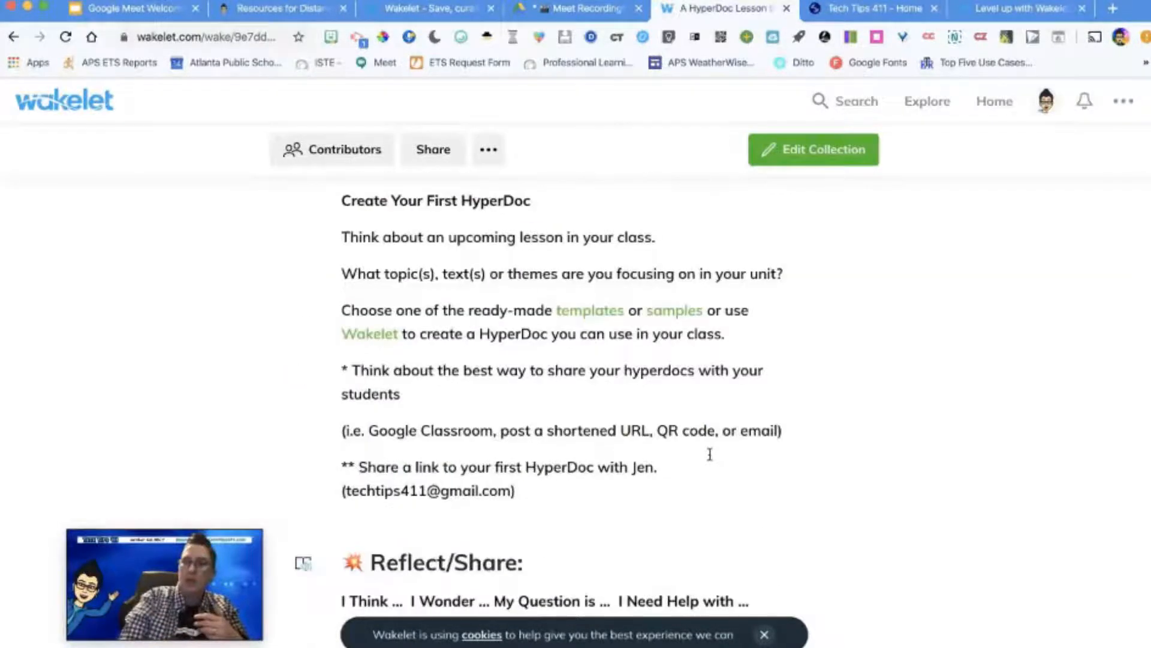
scroll(710, 454, down, 6)
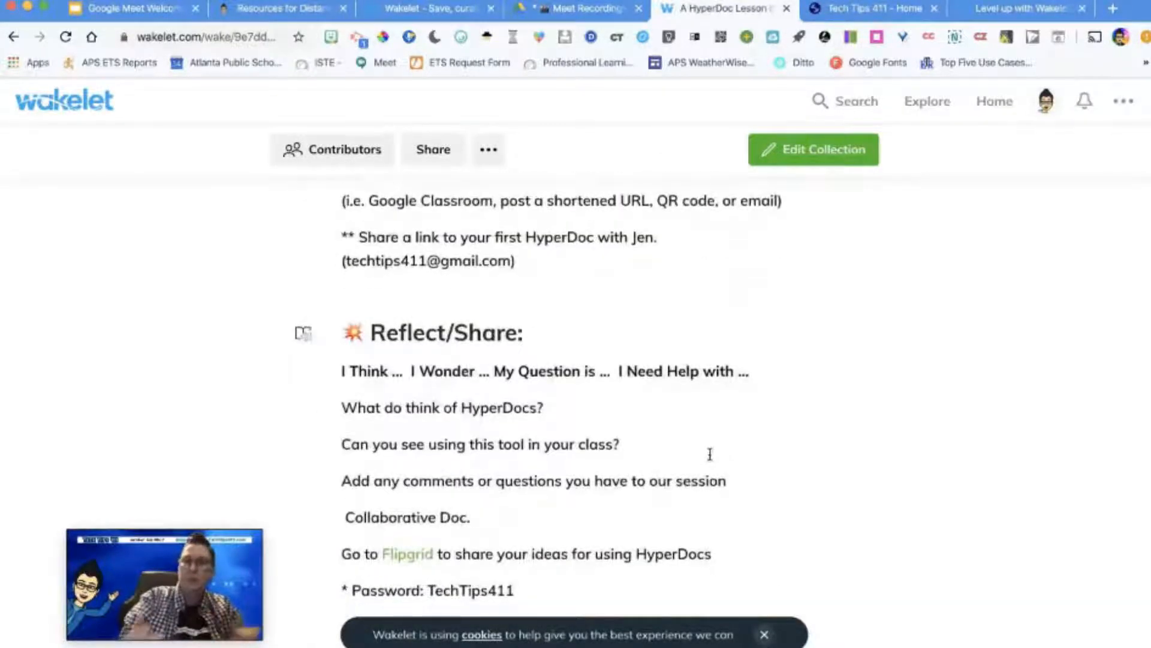
scroll(709, 454, down, 7)
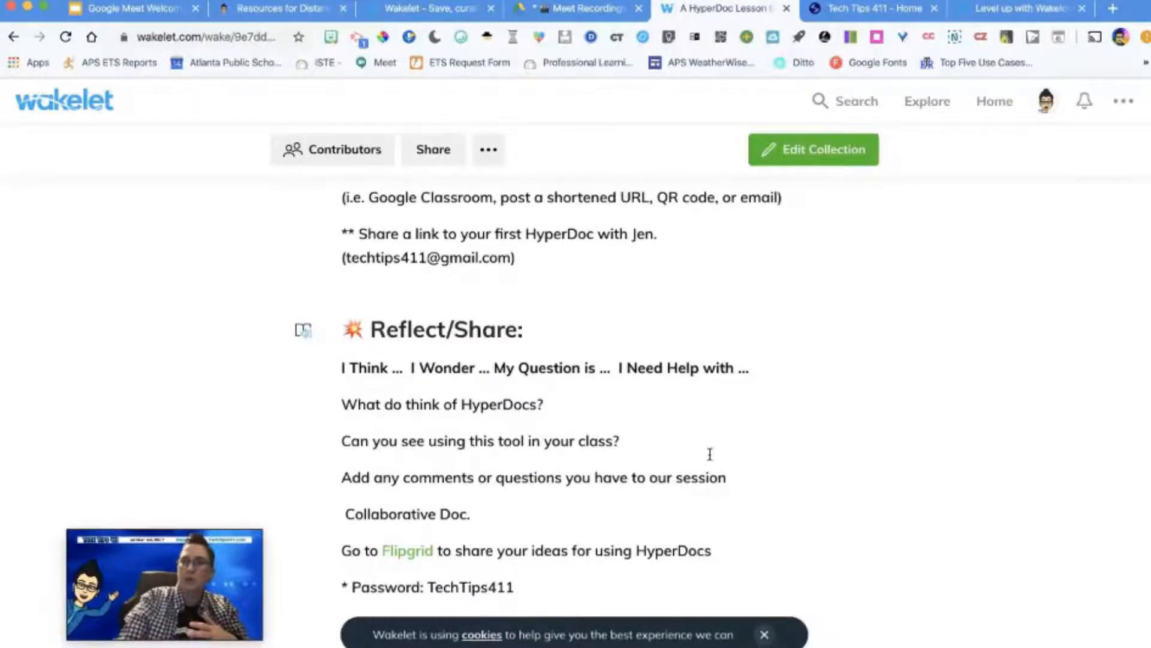
scroll(710, 454, down, 7)
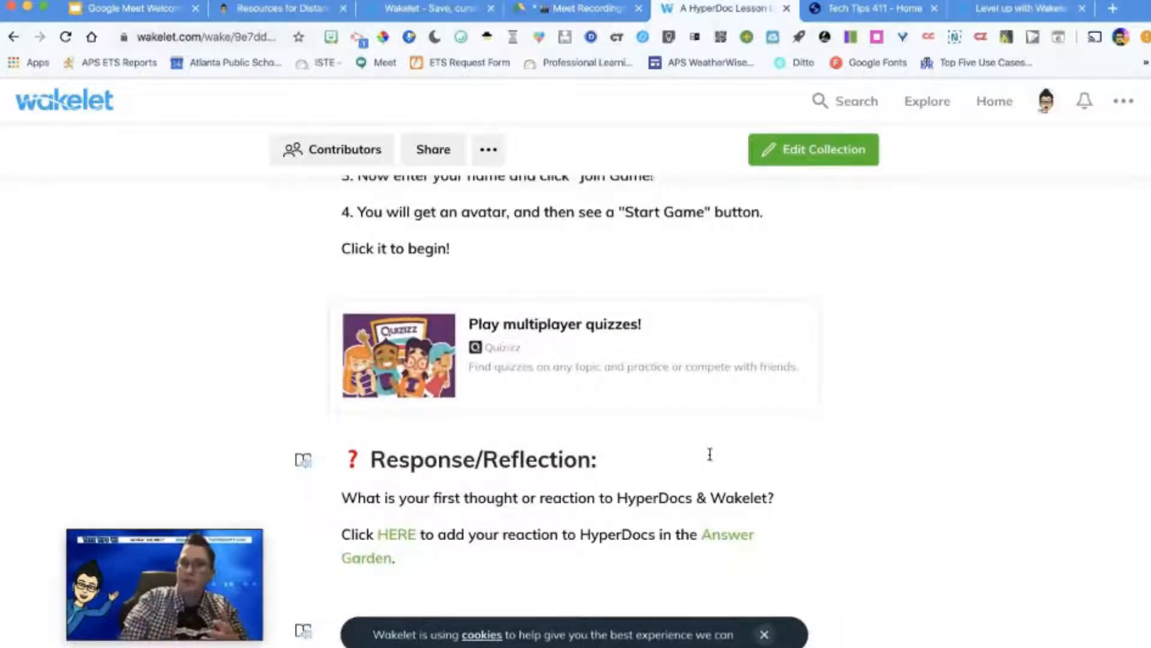
scroll(710, 454, down, 5)
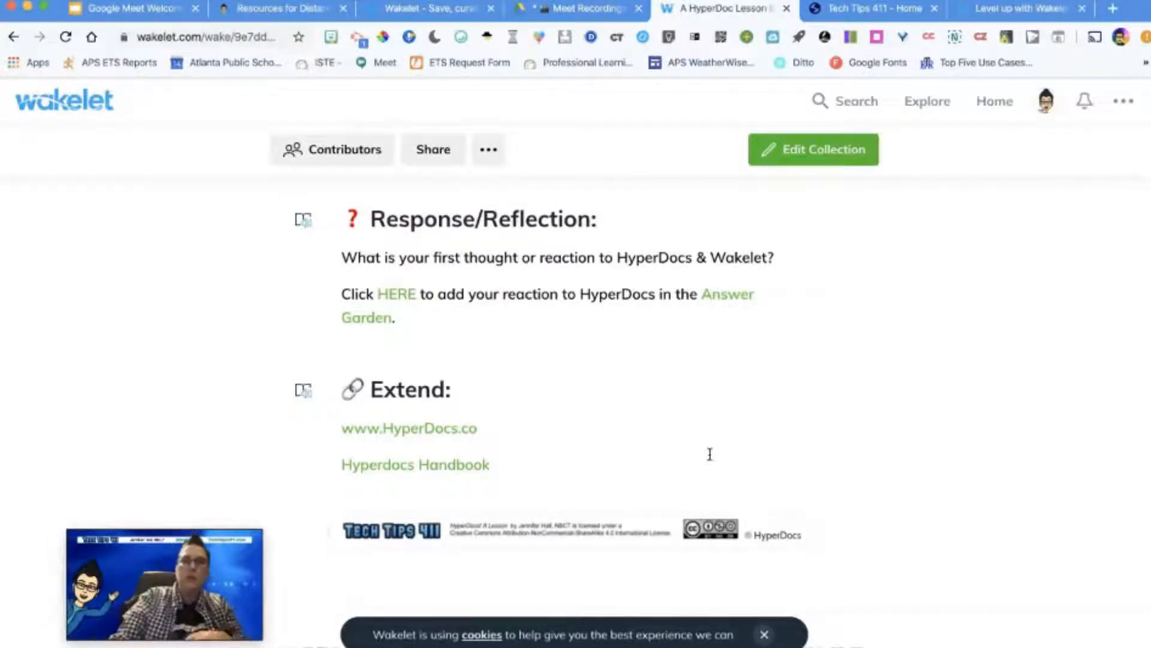
Step: Go back to the start of the HyperDoc lesson and review its sections again from Engage through Reflect/Share
scroll(710, 454, up, 15)
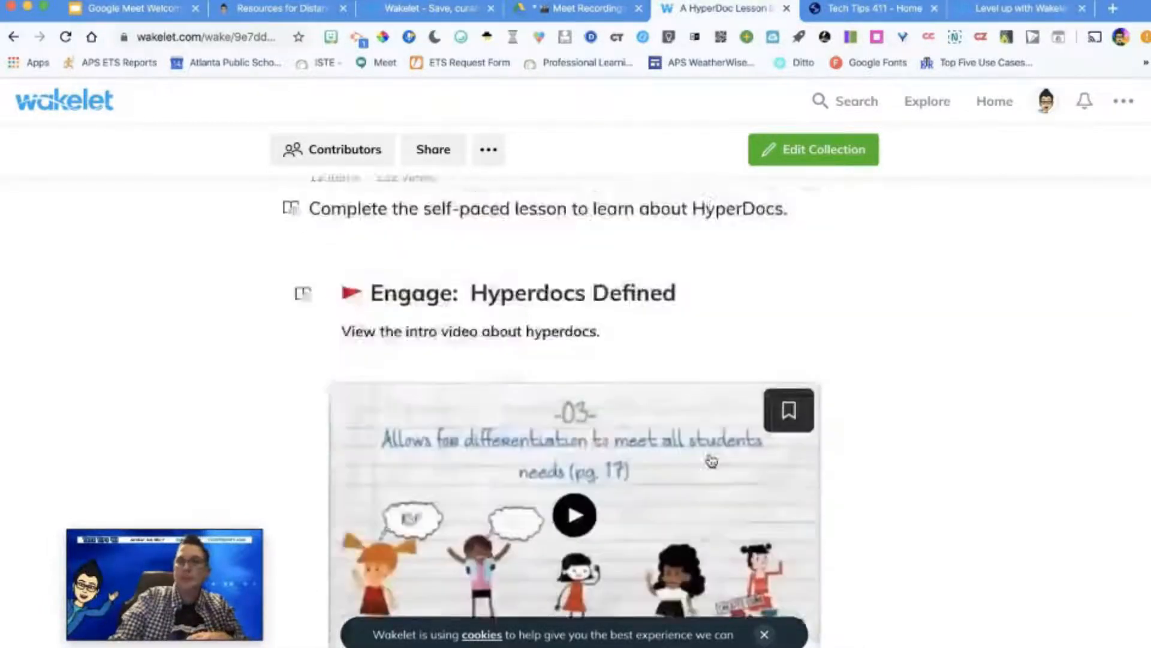
scroll(711, 460, up, 3)
scroll(711, 460, down, 4)
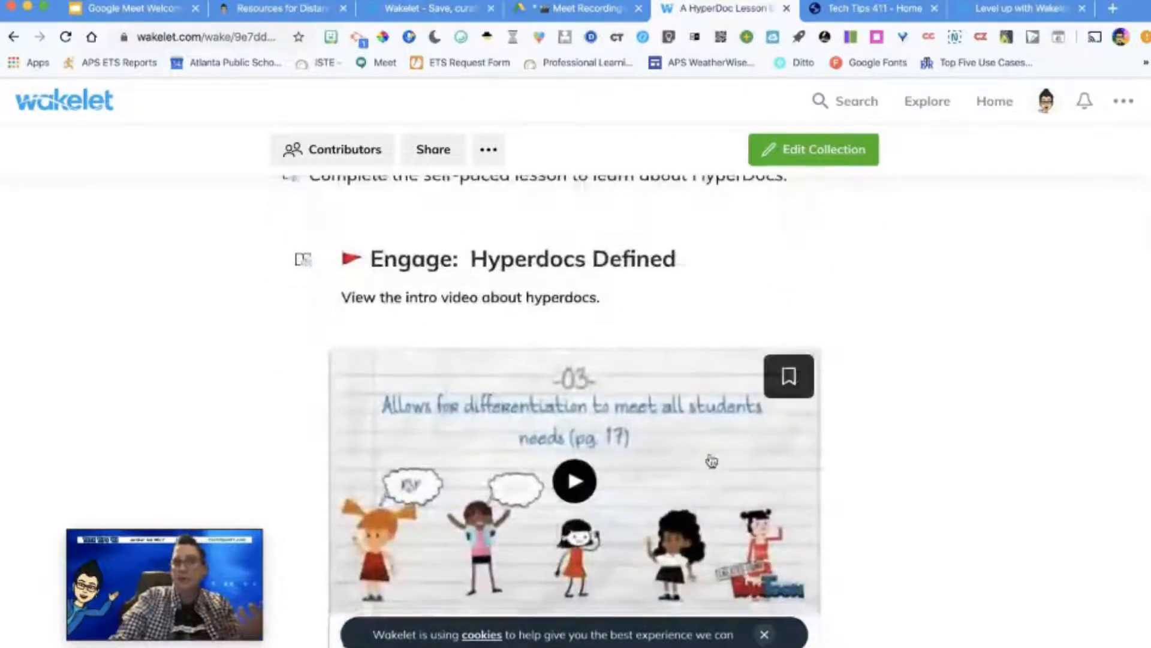
scroll(711, 461, down, 1)
scroll(711, 461, down, 3)
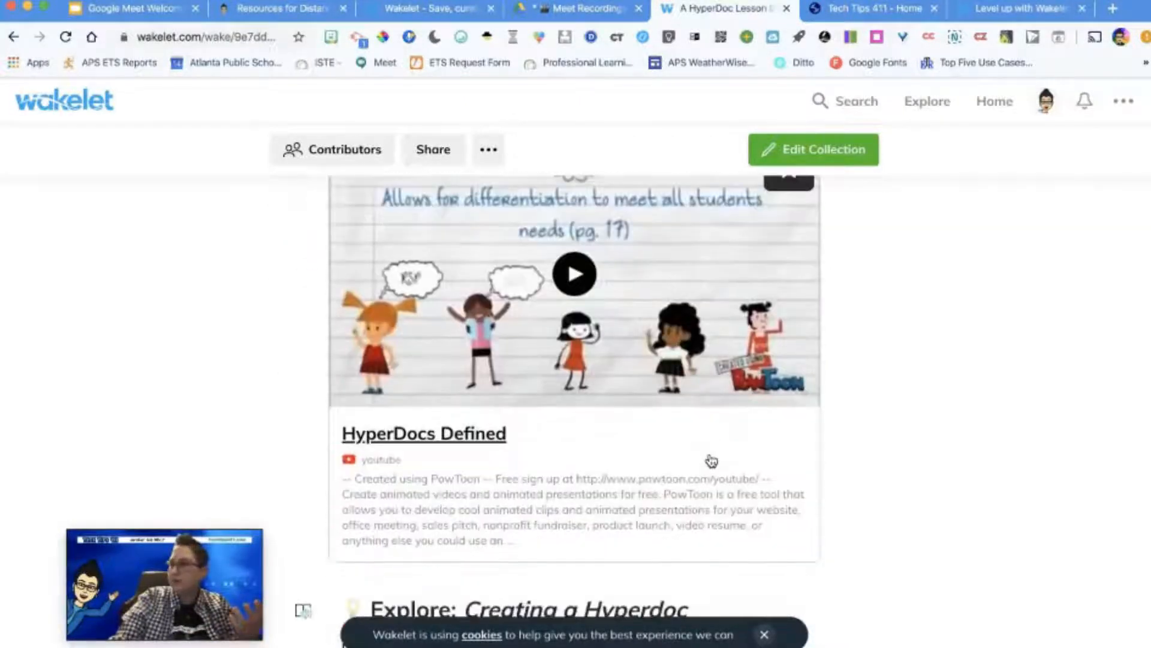
scroll(711, 461, down, 6)
scroll(663, 419, down, 2)
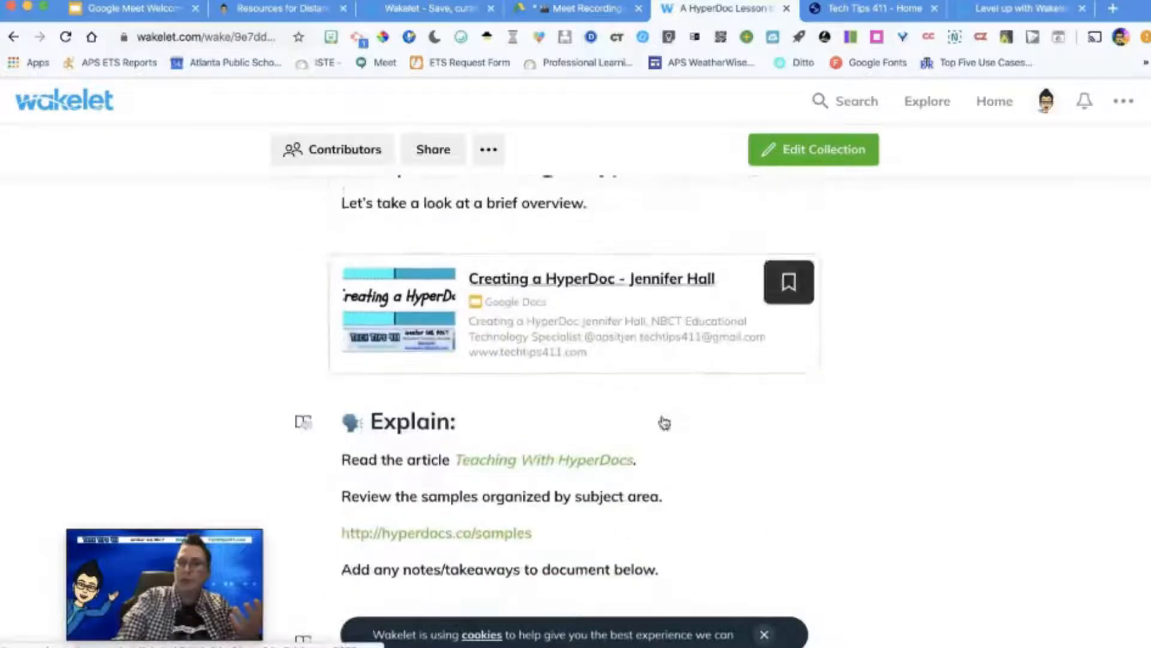
scroll(664, 419, down, 4)
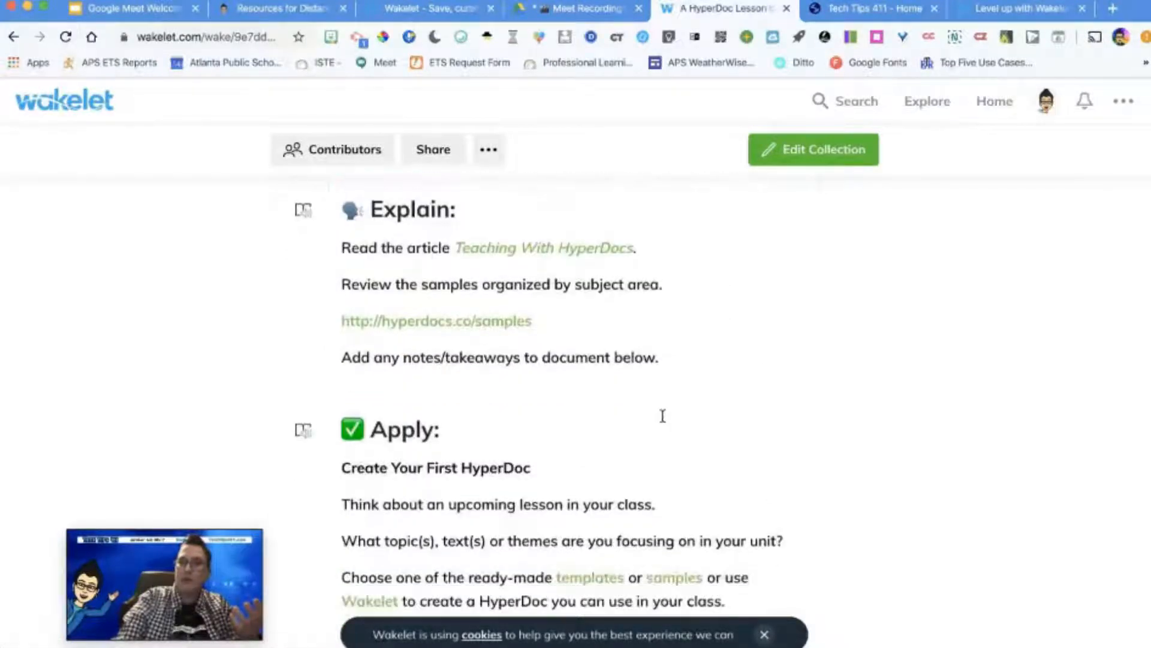
scroll(663, 415, down, 1)
scroll(662, 416, down, 2)
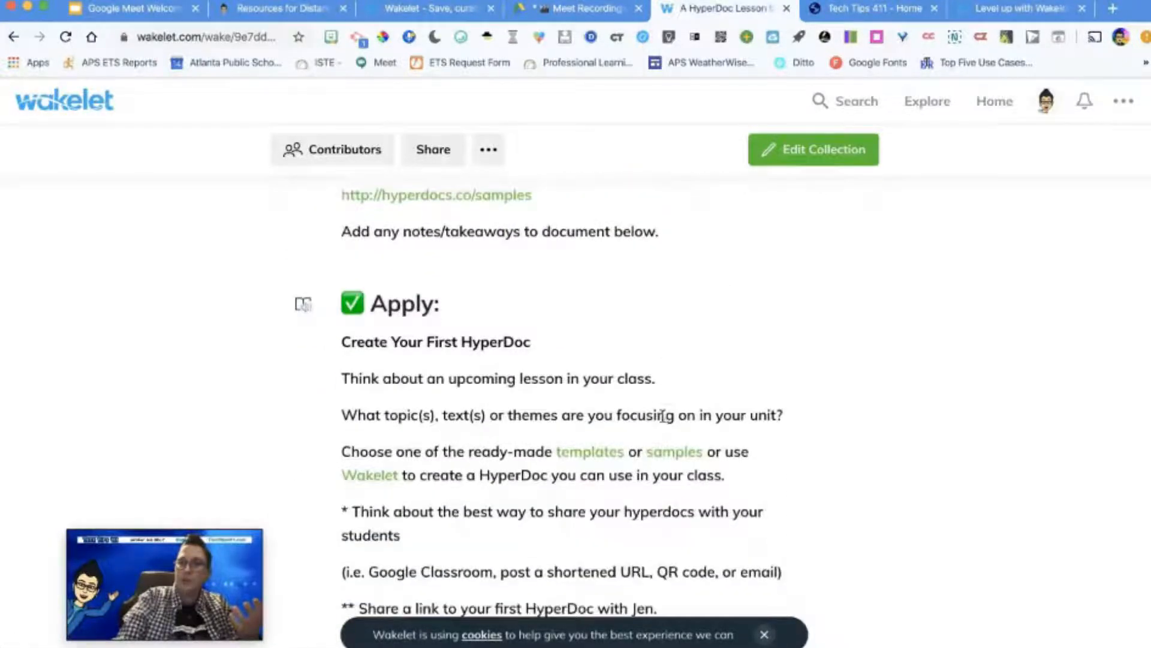
scroll(663, 417, down, 4)
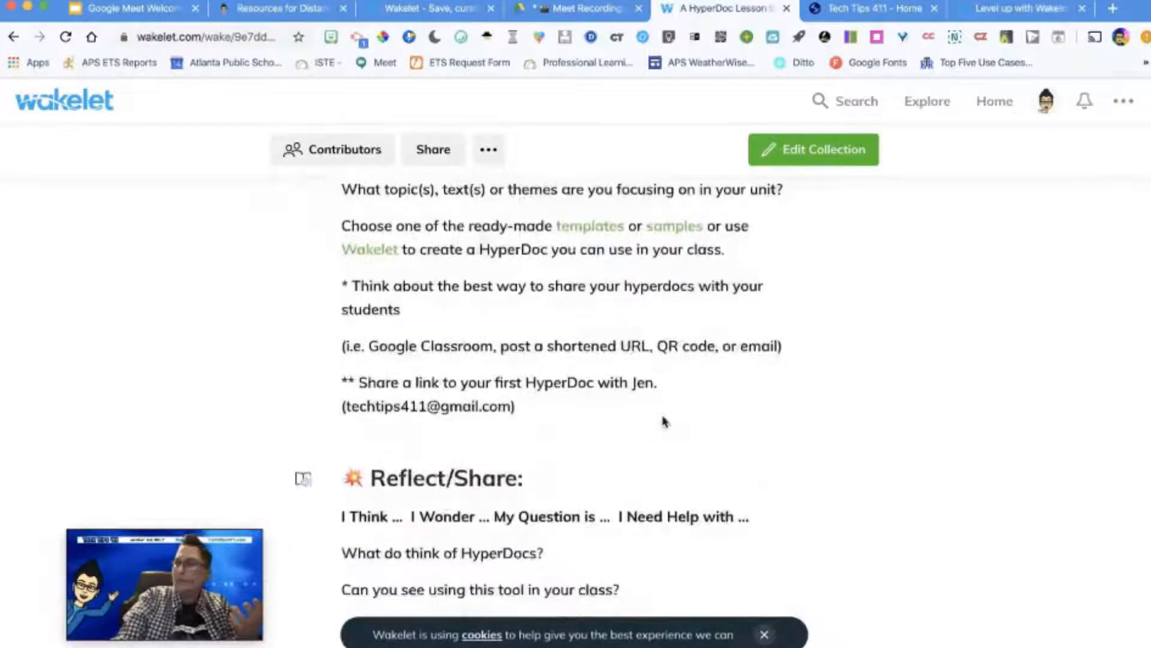
scroll(664, 422, down, 1)
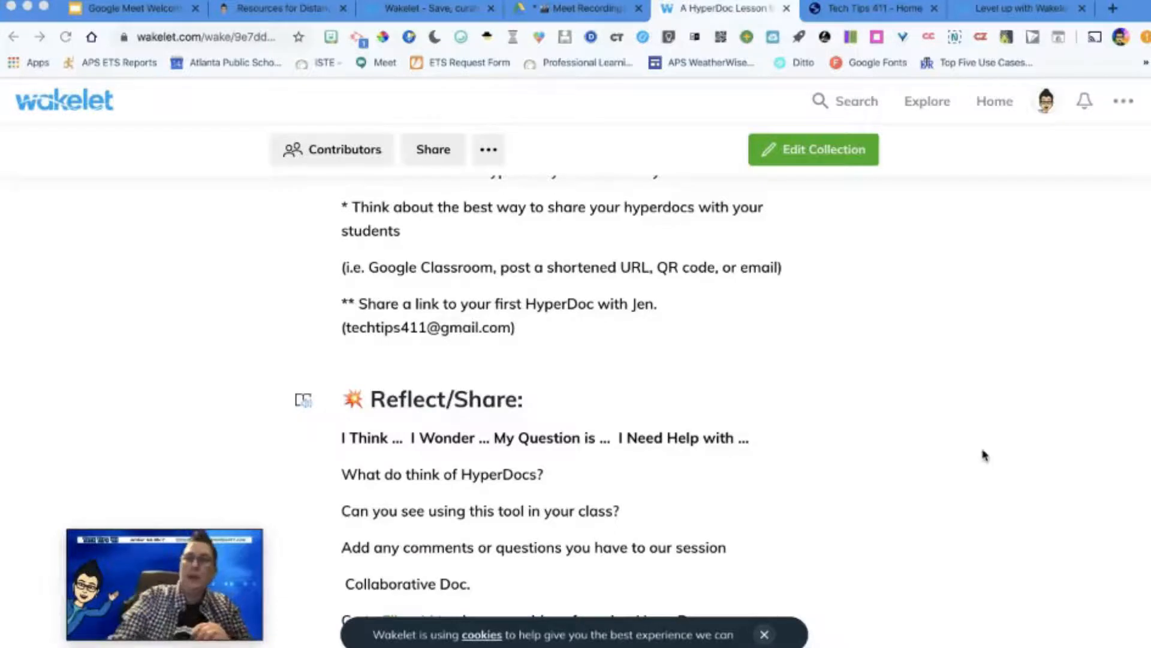
Step: Return to the Wakelet home page and start a new collection
scroll(967, 436, up, 15)
scroll(968, 436, up, 10)
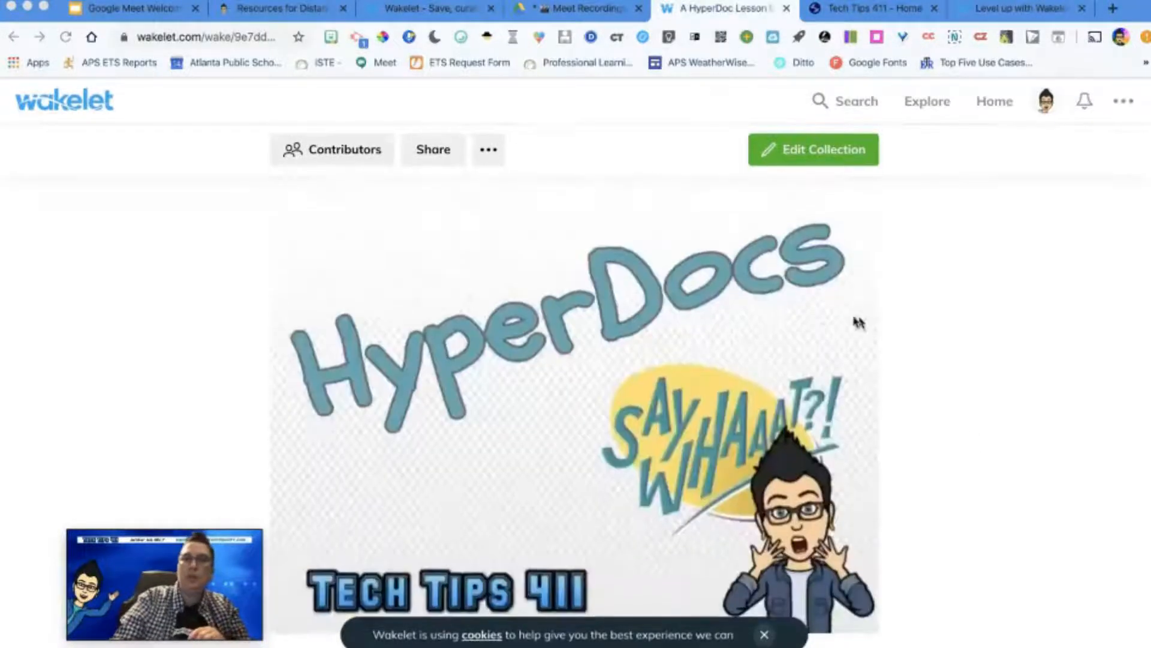
click(74, 114)
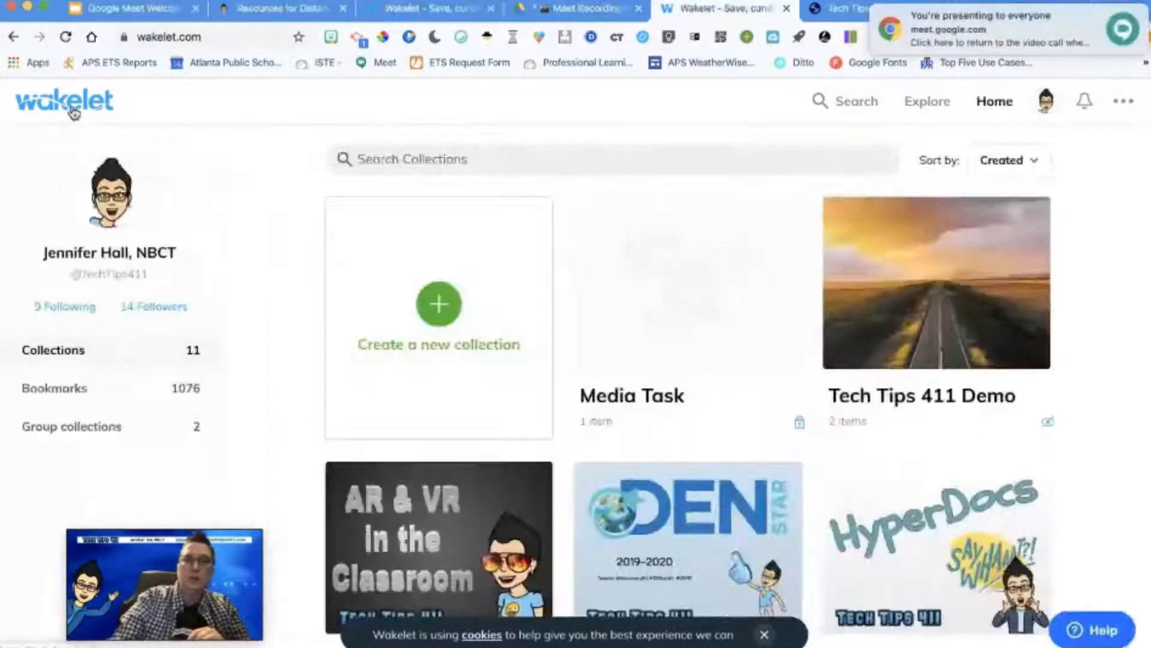
click(451, 319)
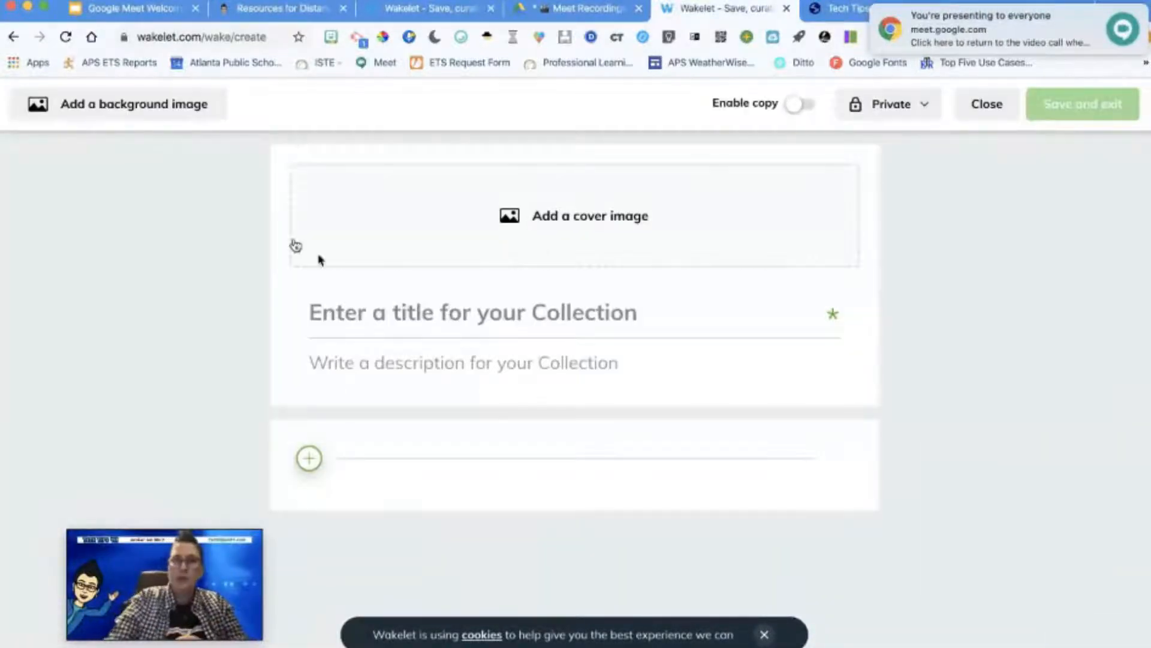
Step: Search the image library for "tech", use the photo of Earth's city lights at night as the cover, and set it to Half cover image
click(522, 230)
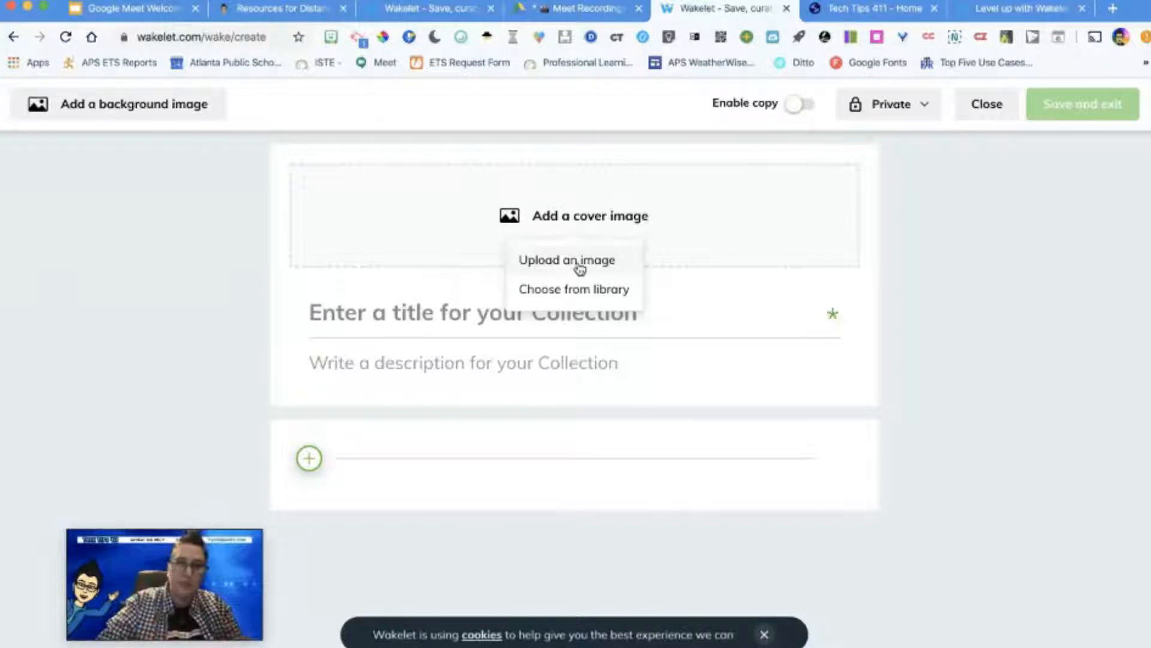
click(562, 294)
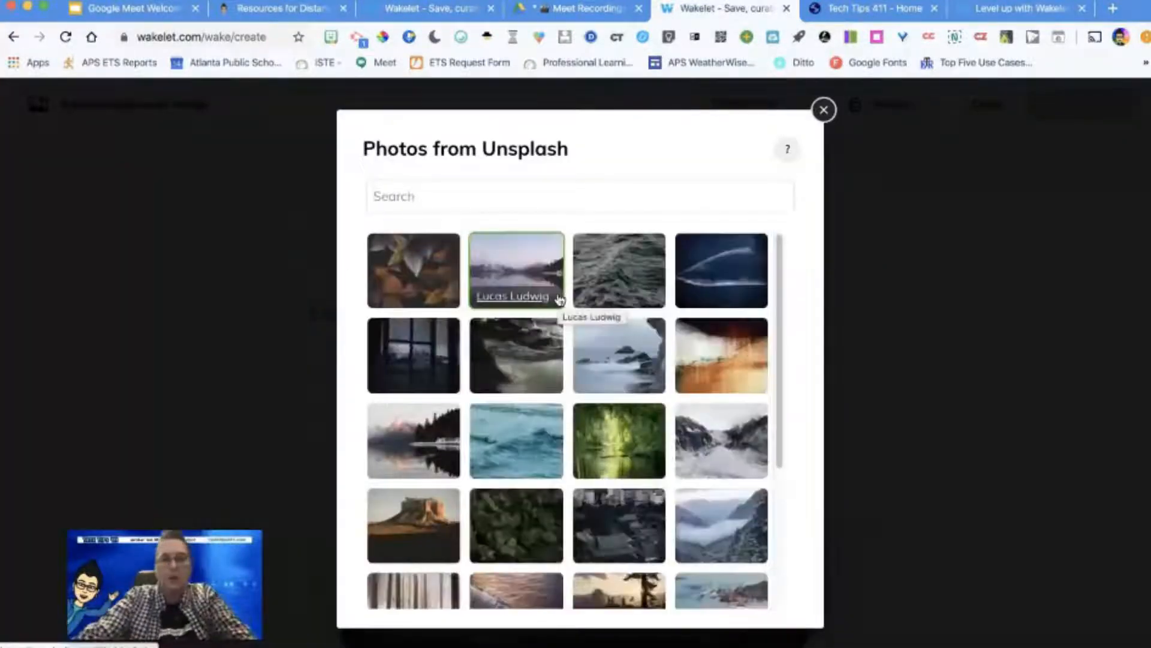
text(tech)
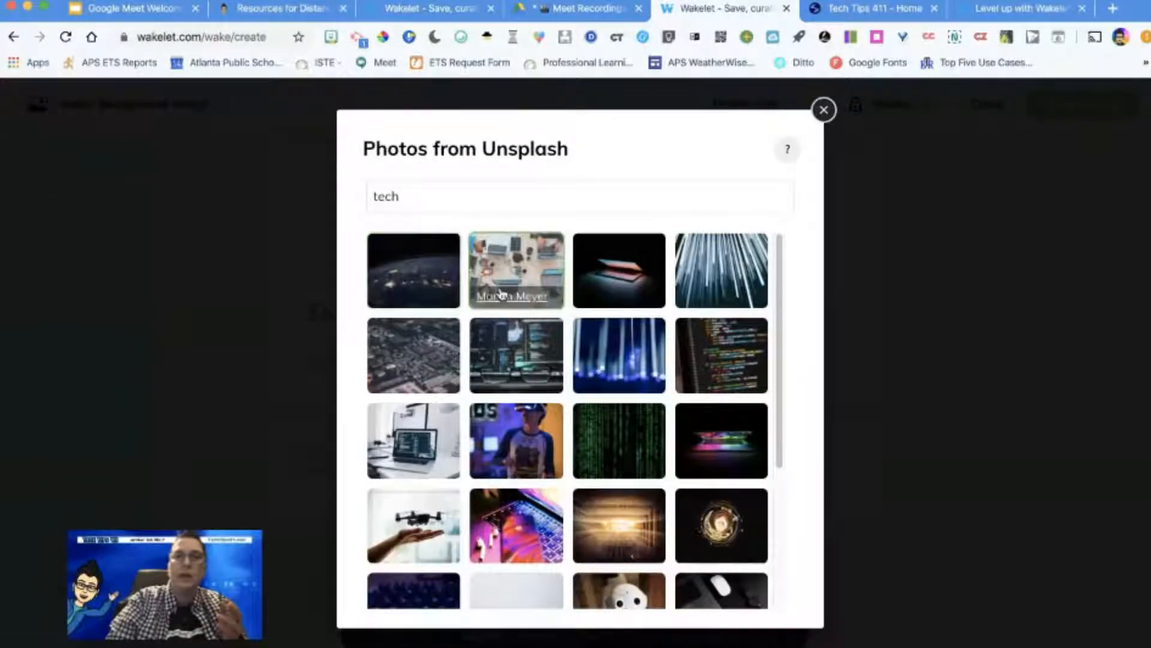
double_click(427, 284)
click(432, 284)
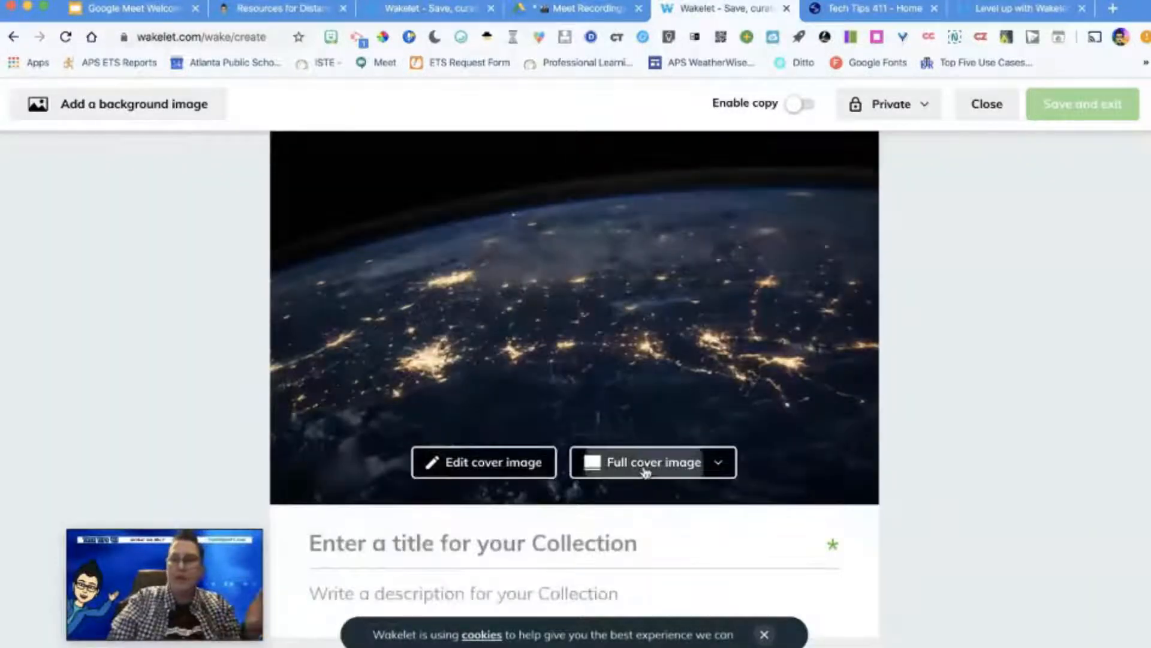
click(645, 475)
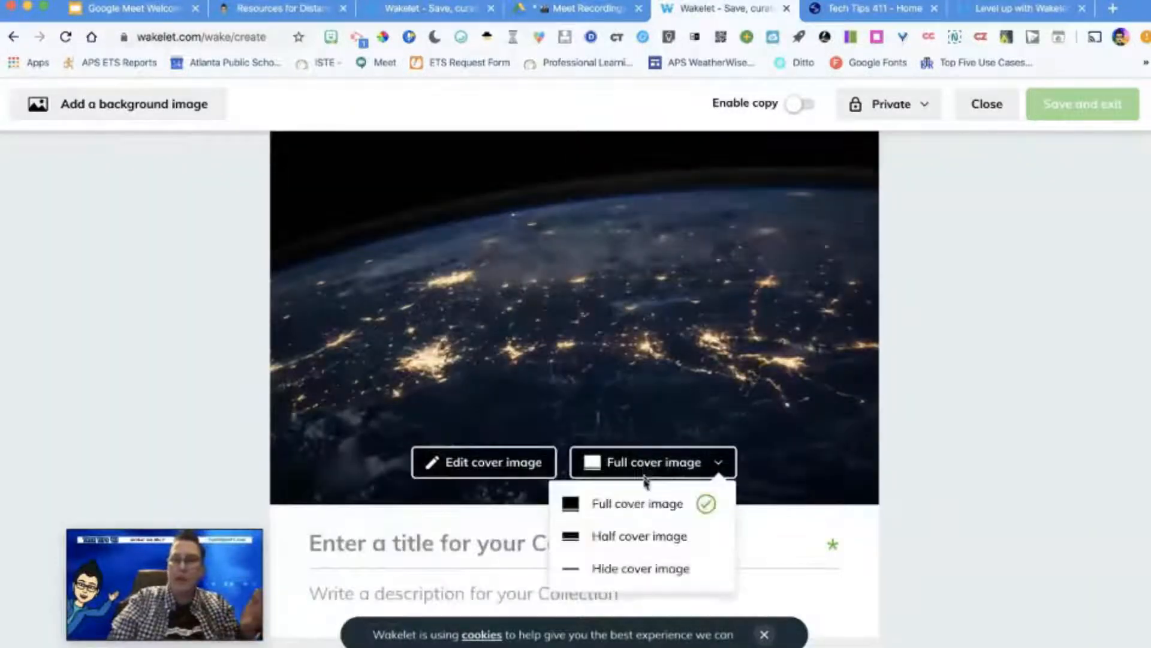
click(639, 536)
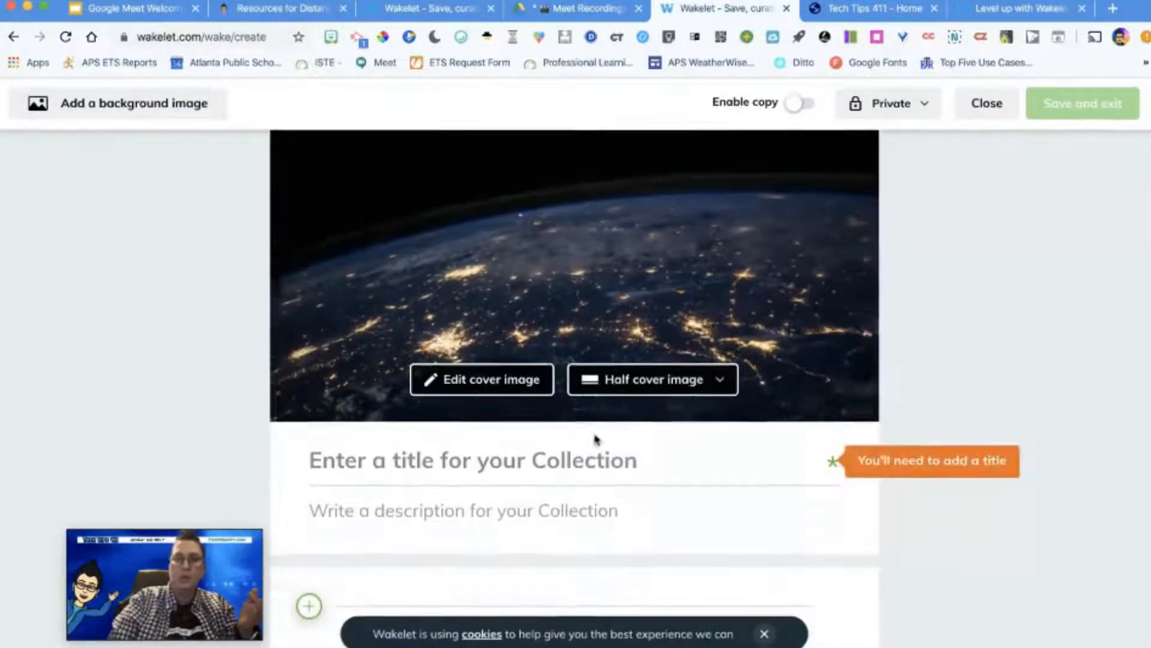
Step: Title the collection "Distance Learning Plan"
click(591, 459)
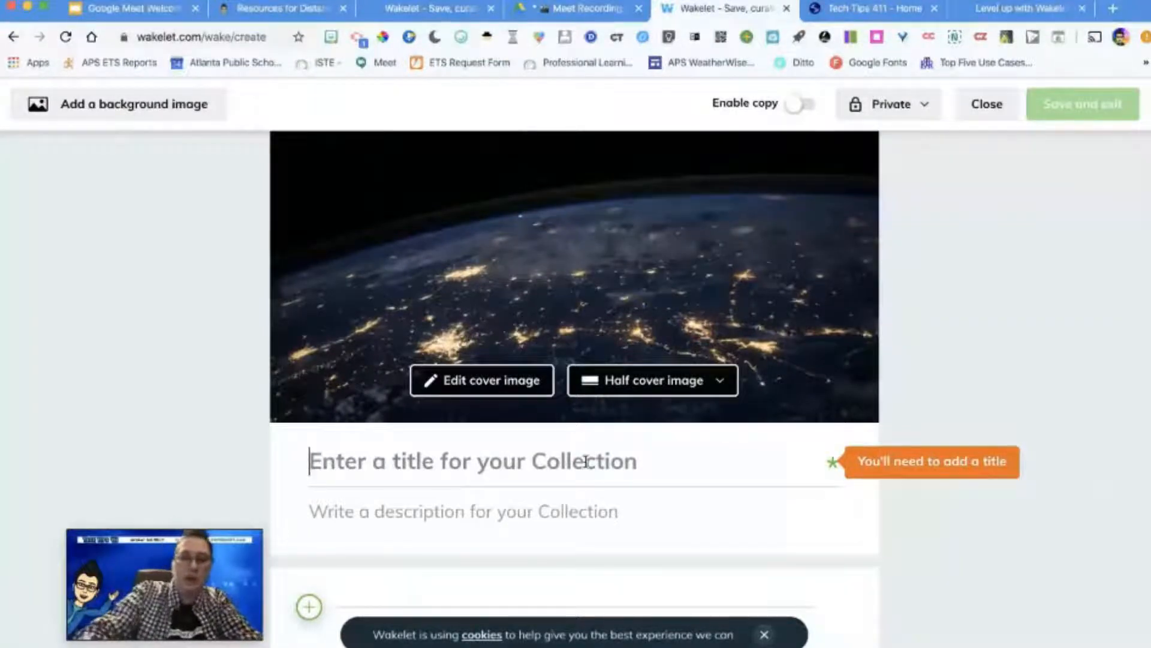
text(Distance Lea)
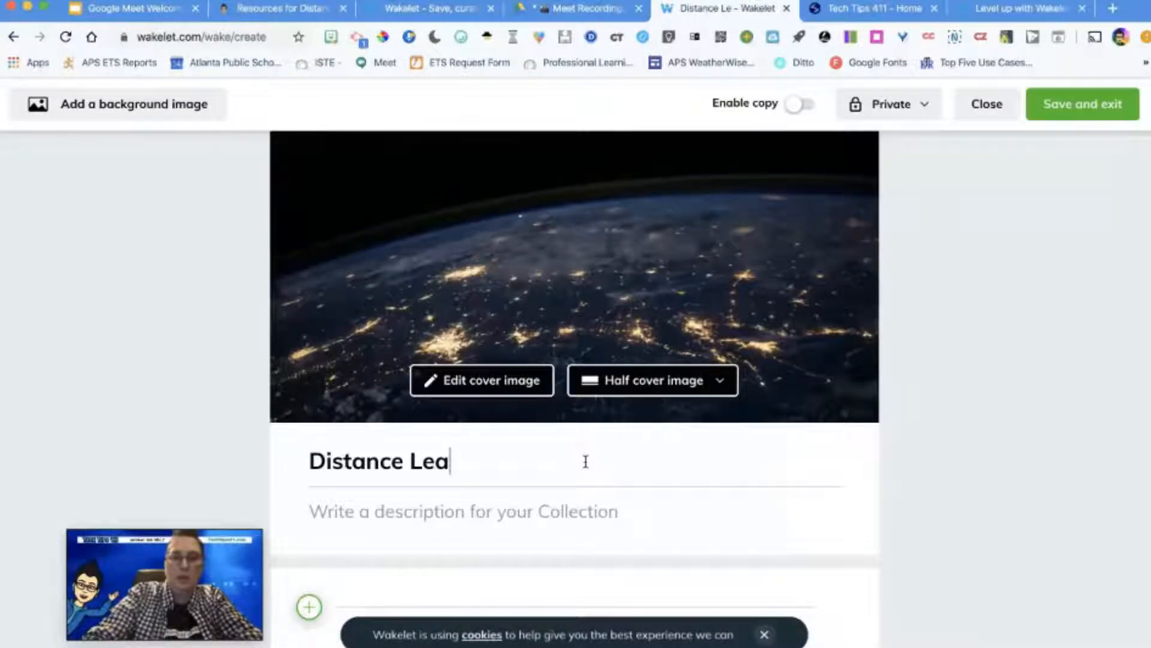
text(rning Plan)
Step: Enter the collection description "This is our classes unit plan for Earth Science."
click(538, 505)
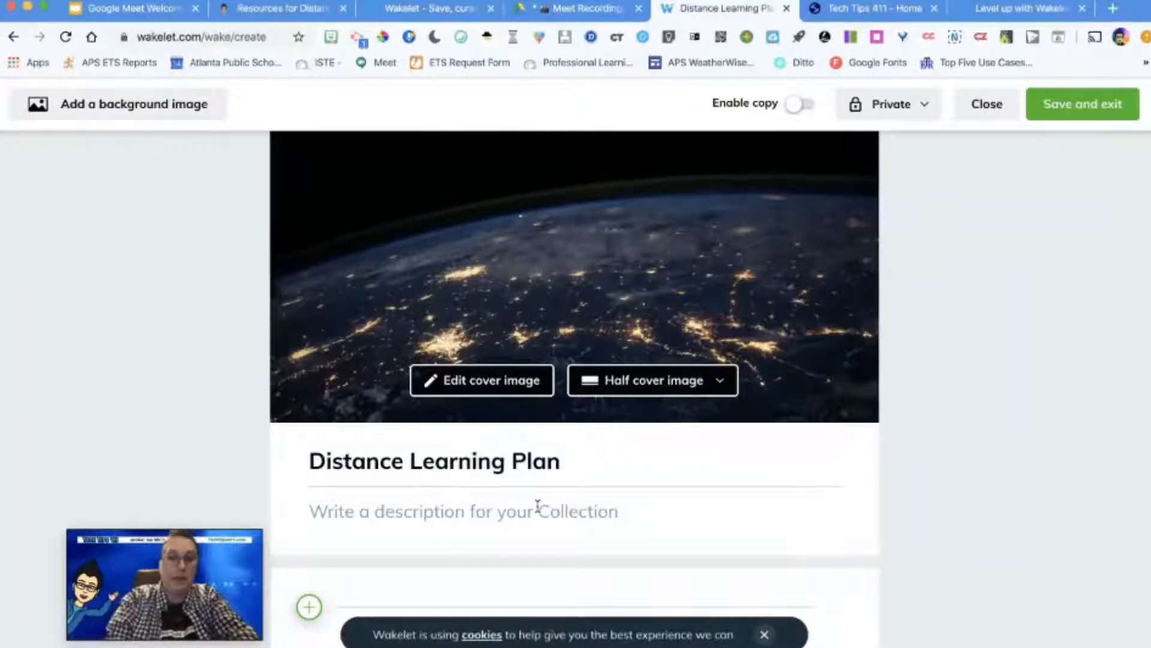
text(Th)
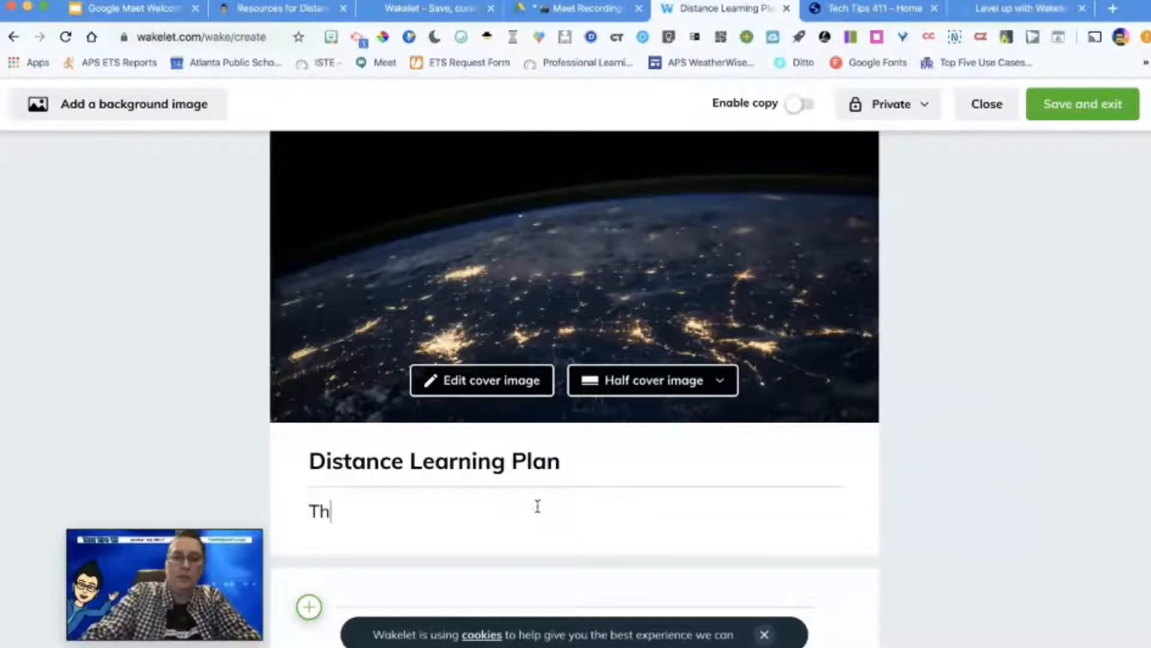
text(is is our)
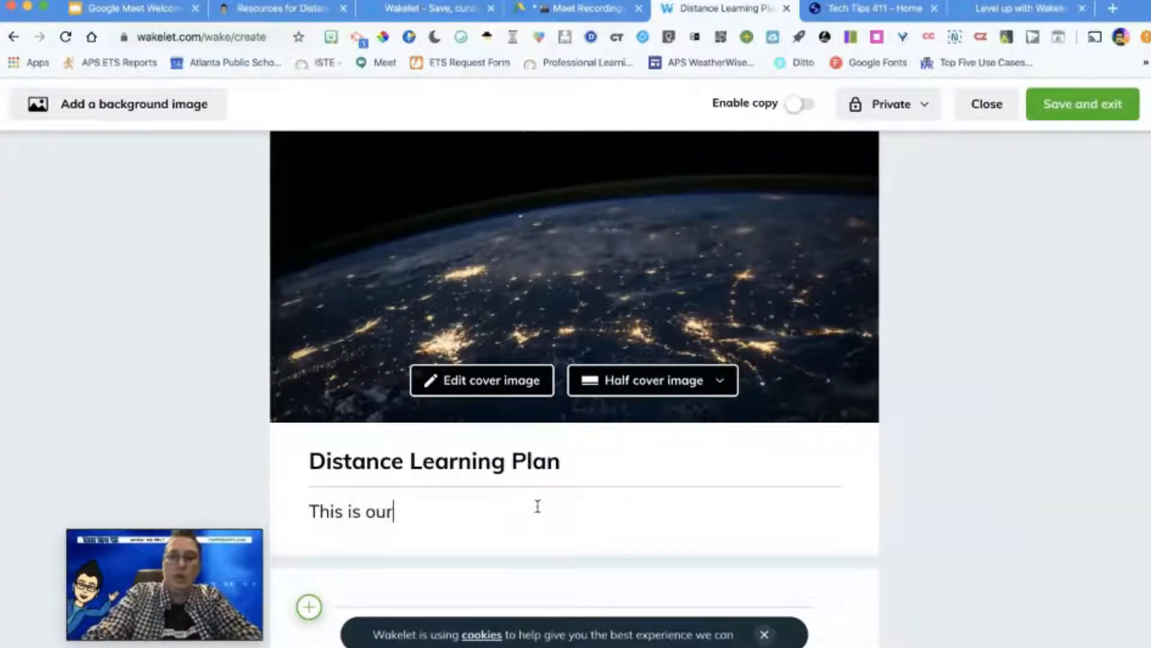
text( classes)
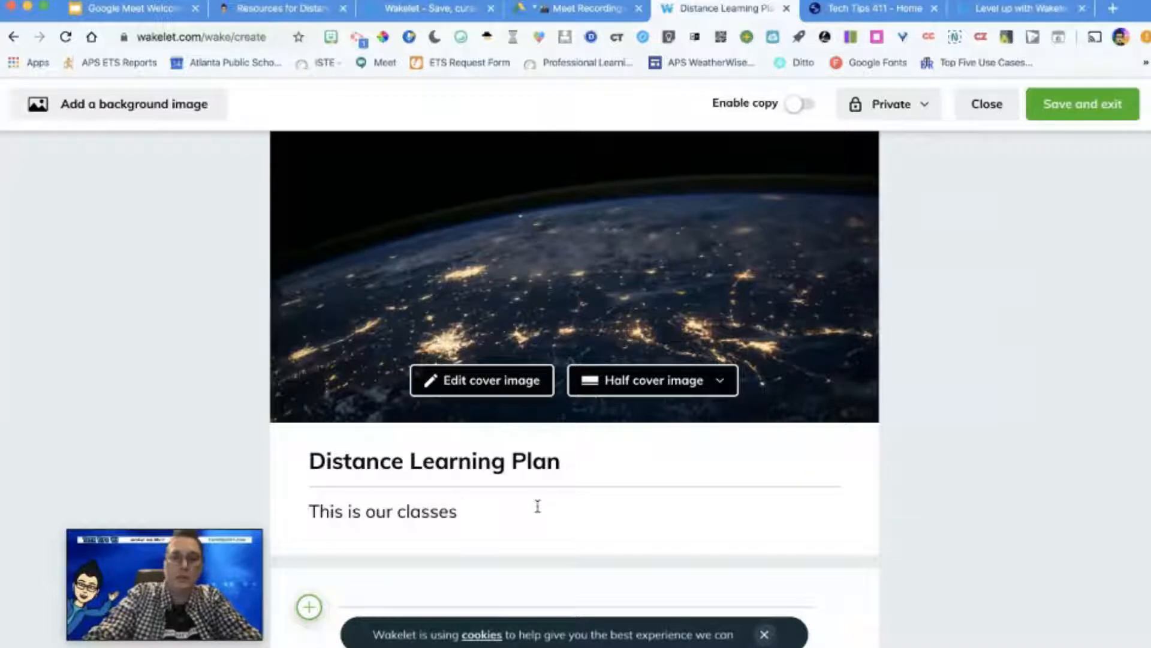
text( unit plan fo)
key(BackSpace)
text(plan for)
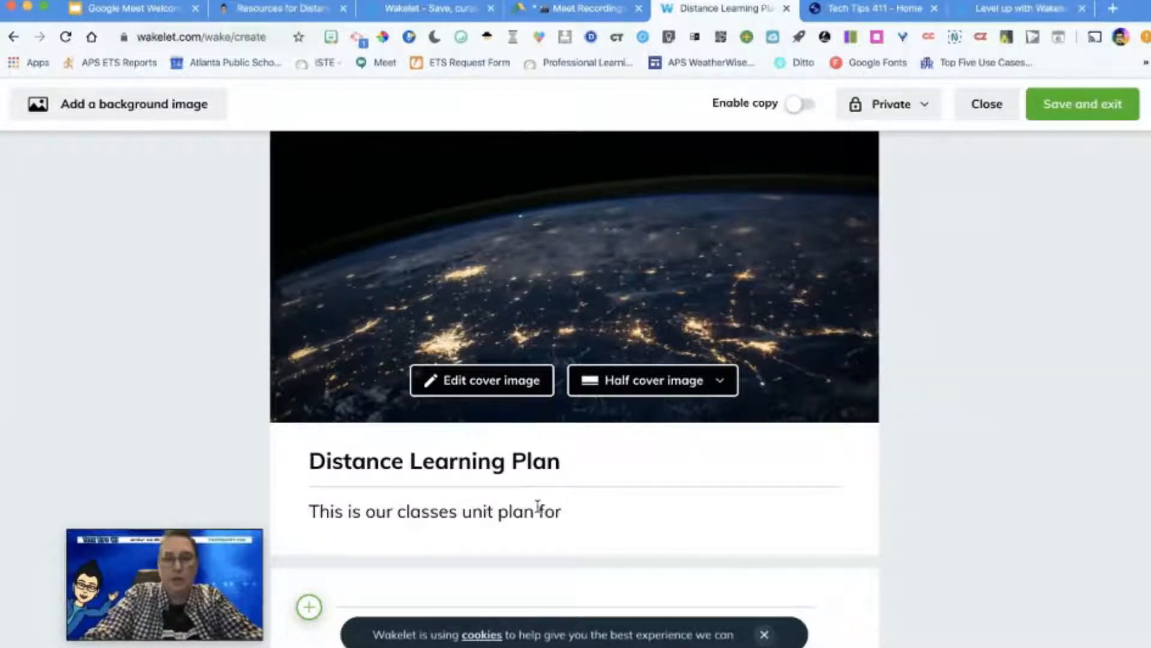
text( Earth )
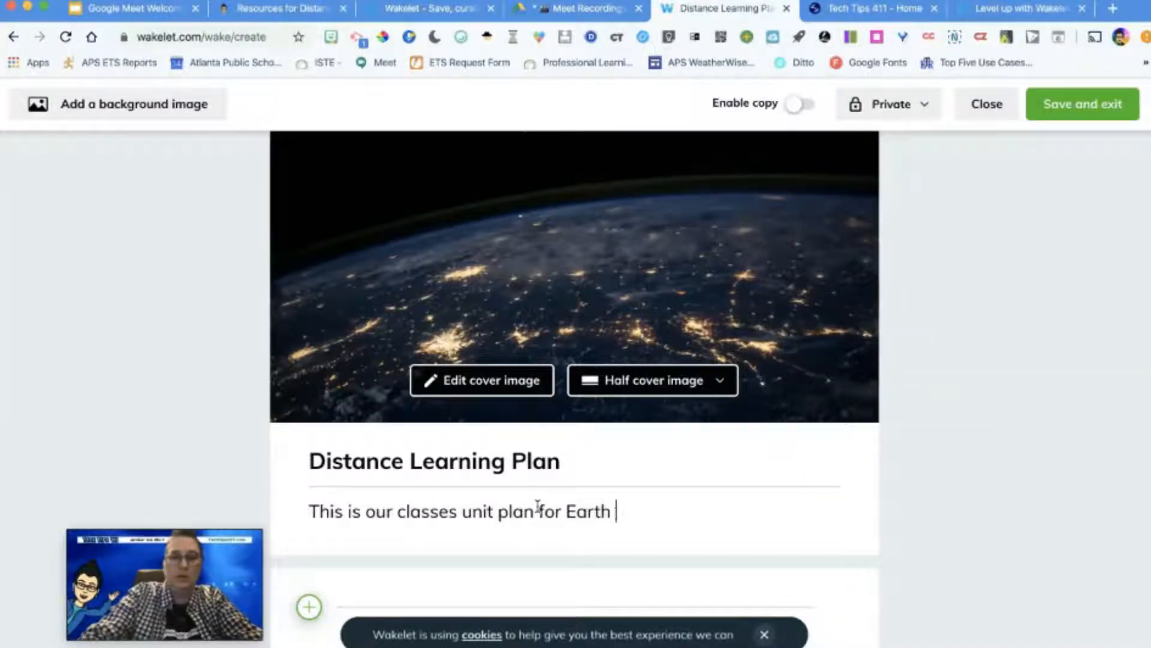
text(Science.)
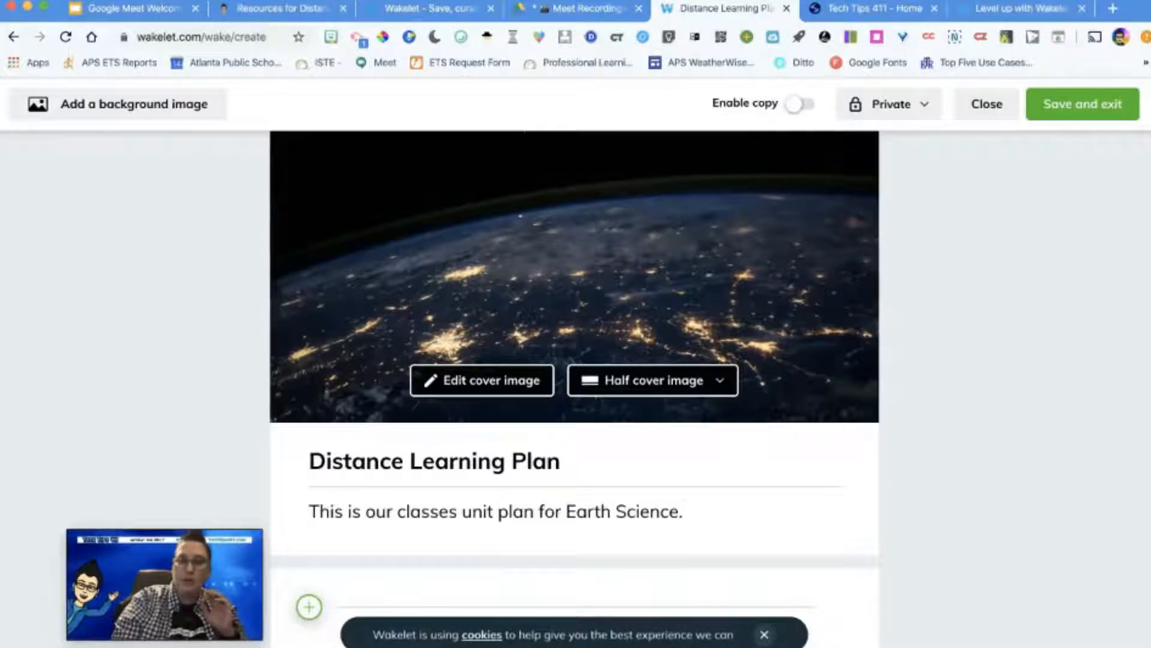
Step: Dismiss the cookie notice and open the content options for adding the collection's first item below the description
click(764, 635)
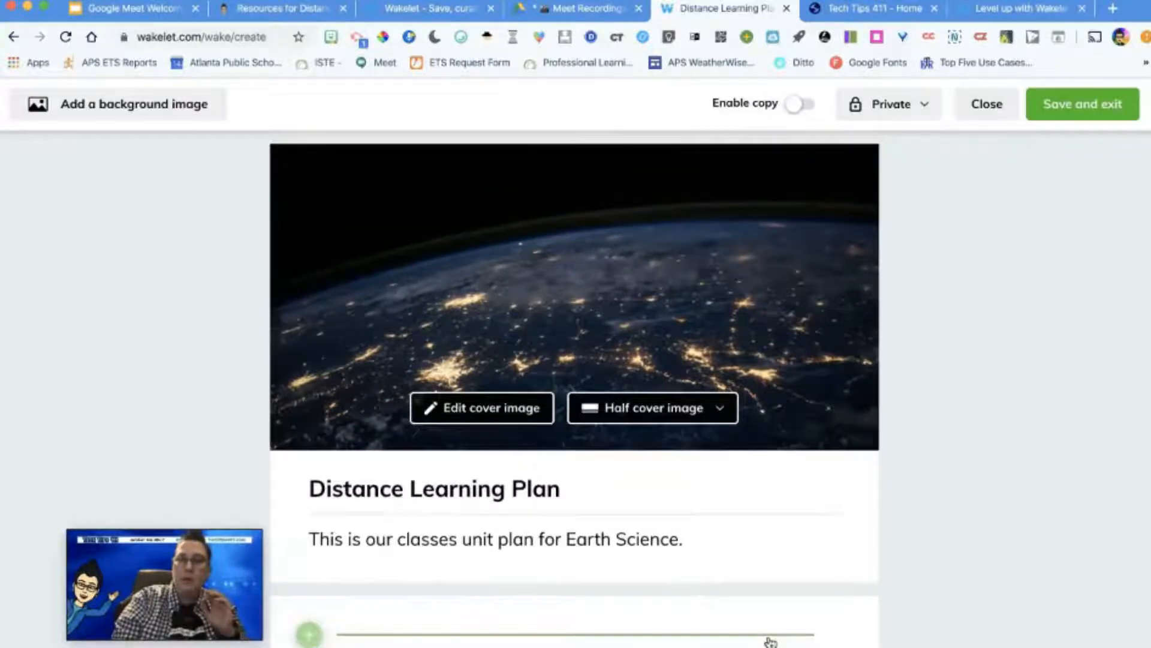
click(309, 635)
drag(192, 559, 145, 191)
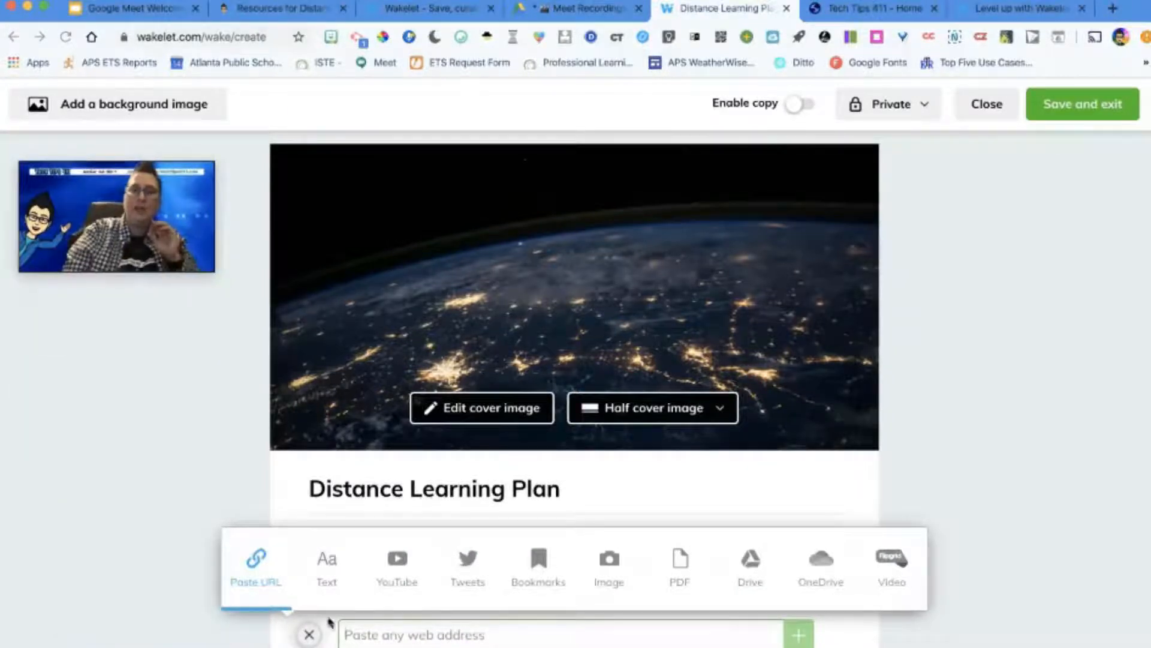
Step: Copy the address of the Tech Tips 411 distance learning resources page and add it to the collection as a web link
scroll(432, 442, down, 1)
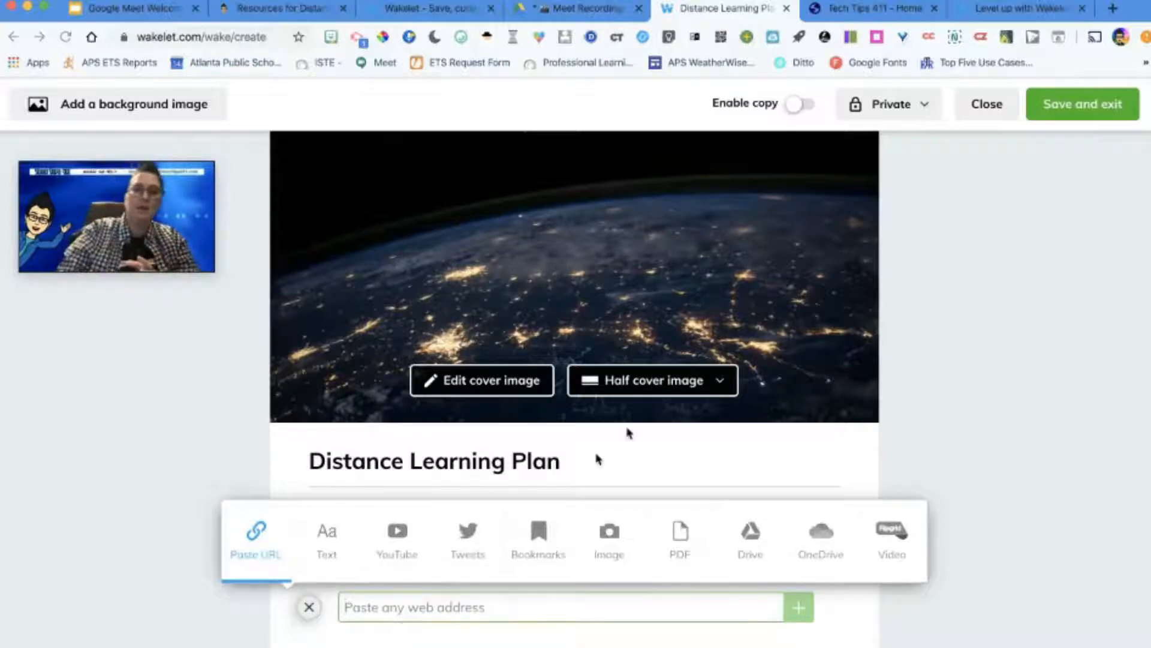
click(268, 11)
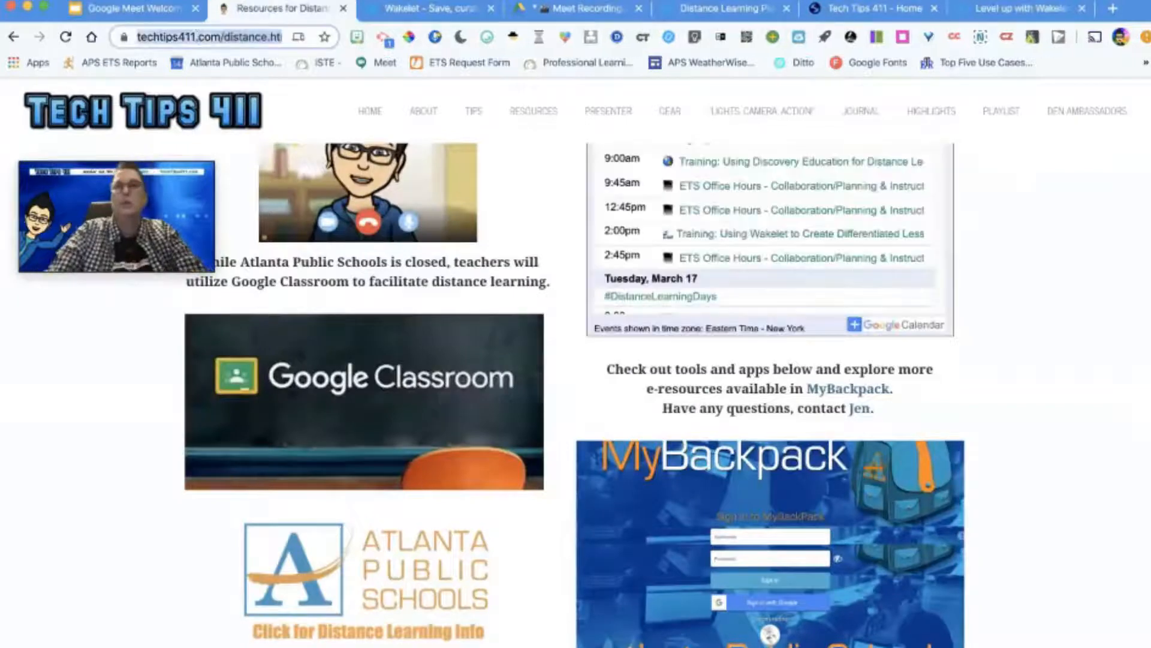
click(994, 13)
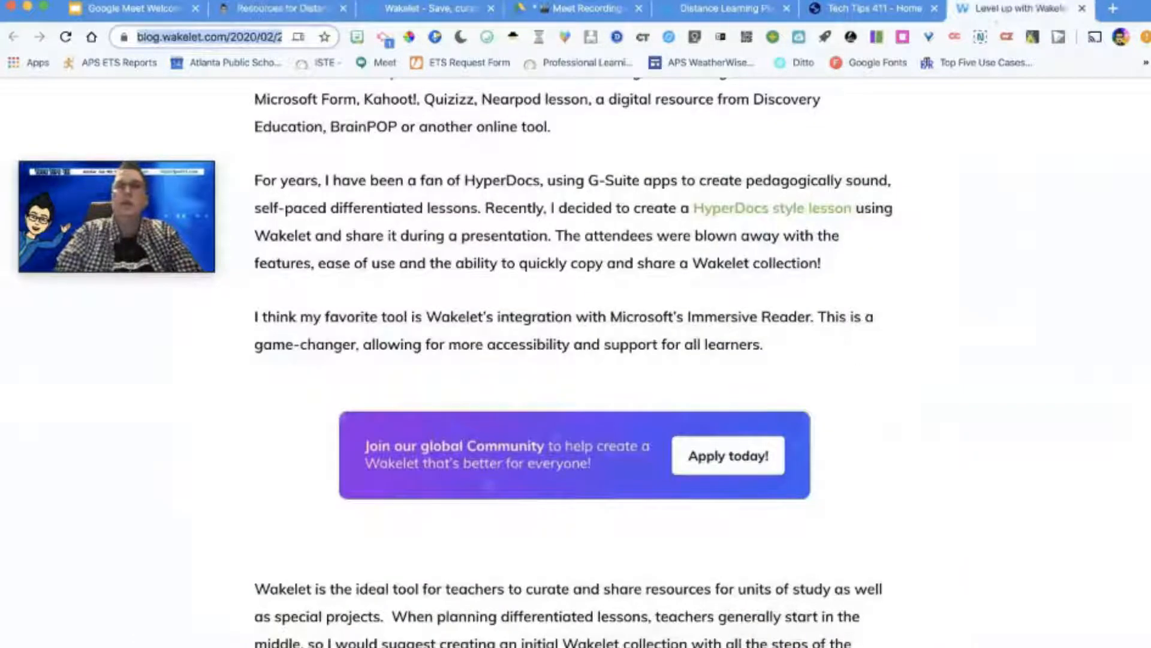
click(717, 13)
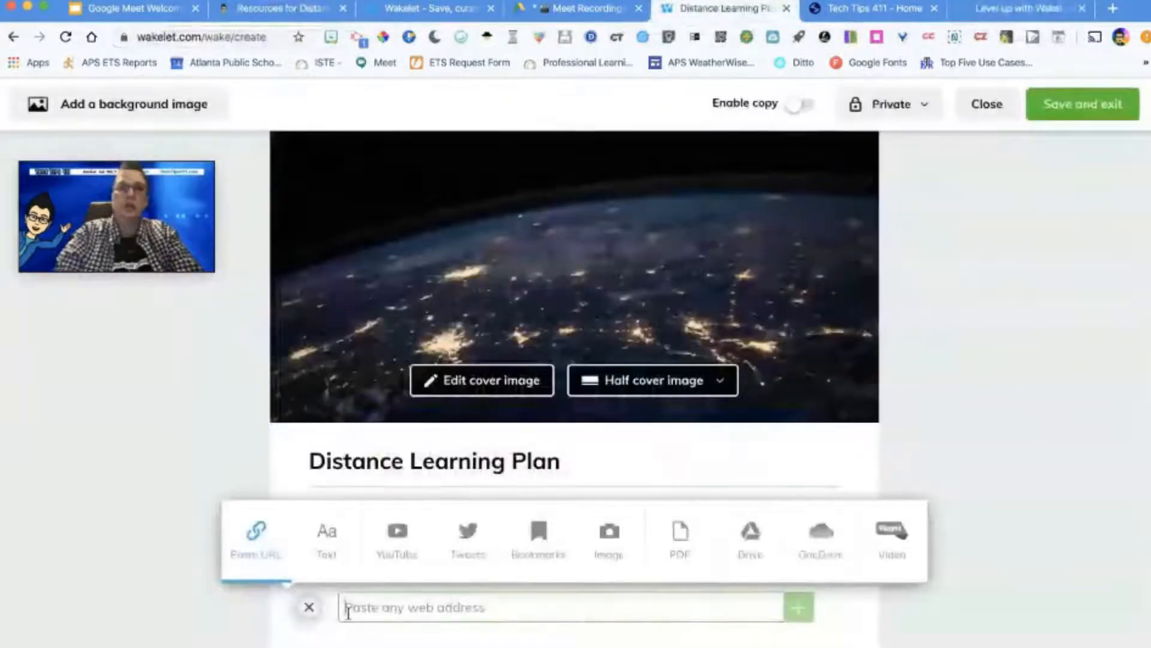
key(super+v)
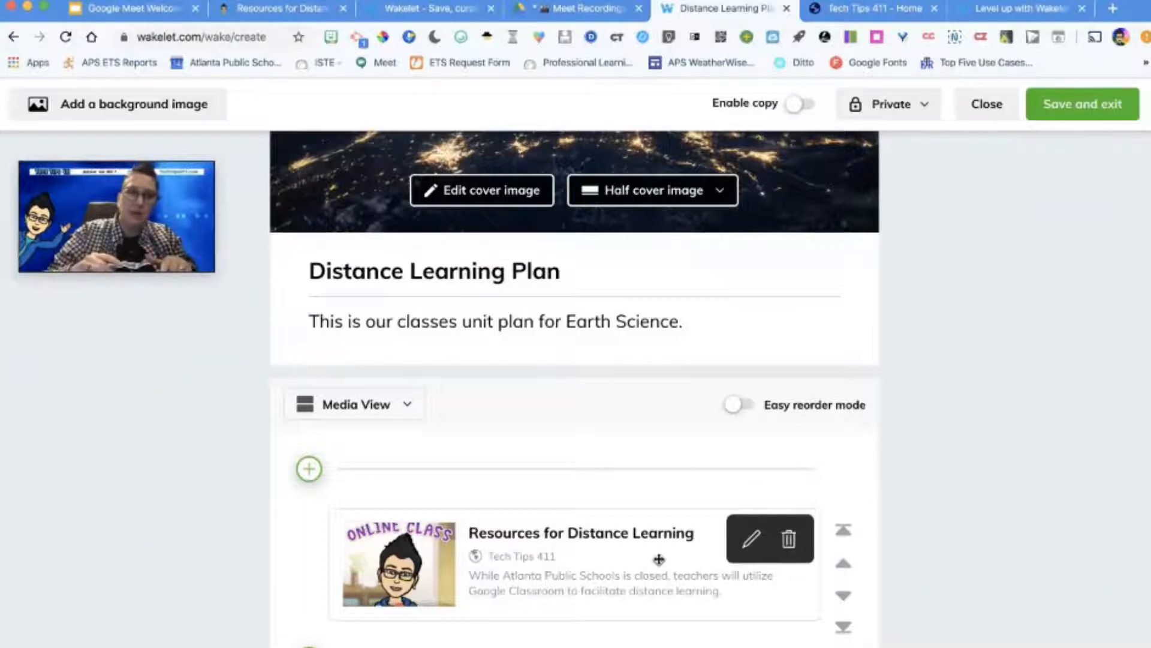
Step: Add a text item reading "Step 1:" below the Resources for Distance Learning link
scroll(1008, 515, down, 2)
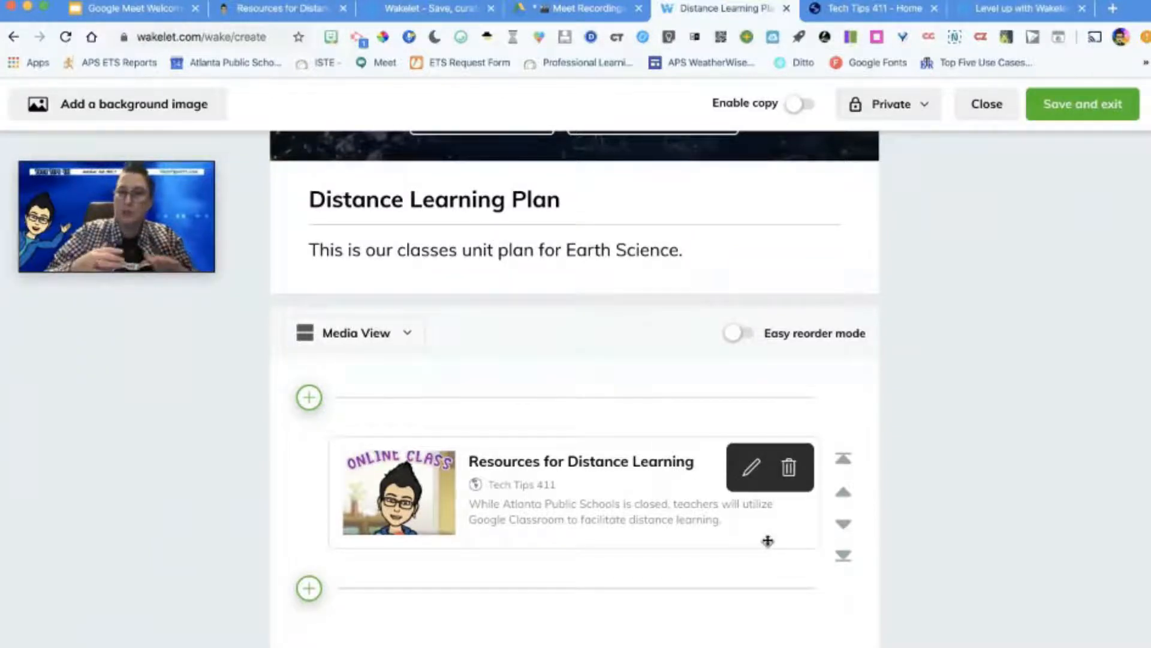
click(309, 589)
click(327, 531)
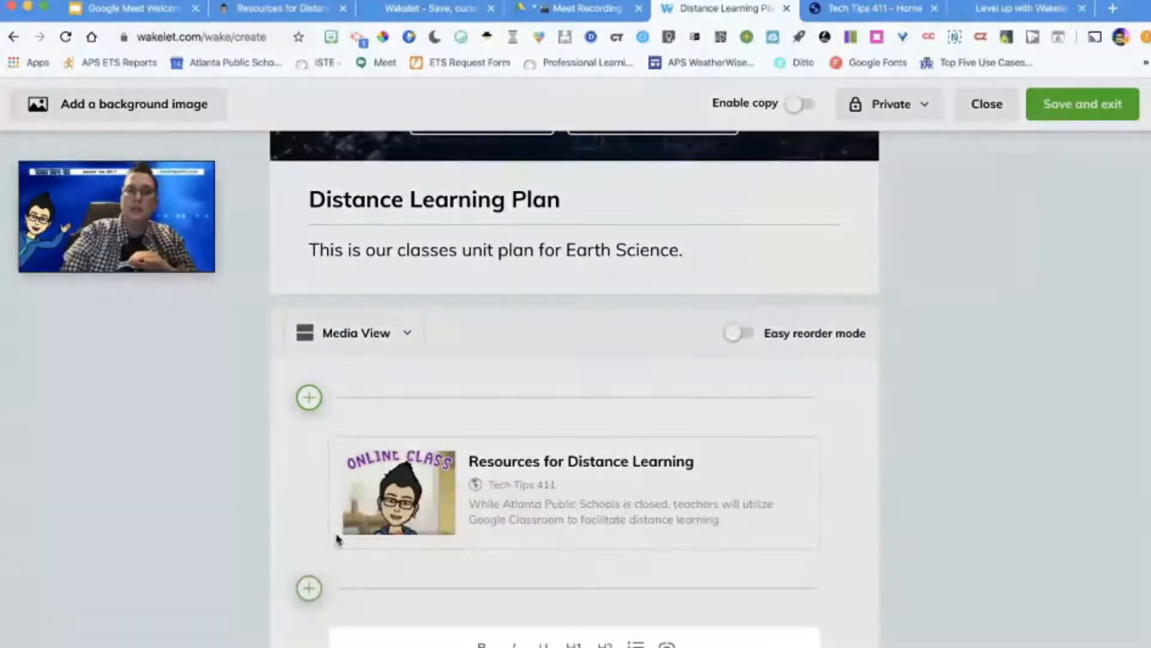
text(S)
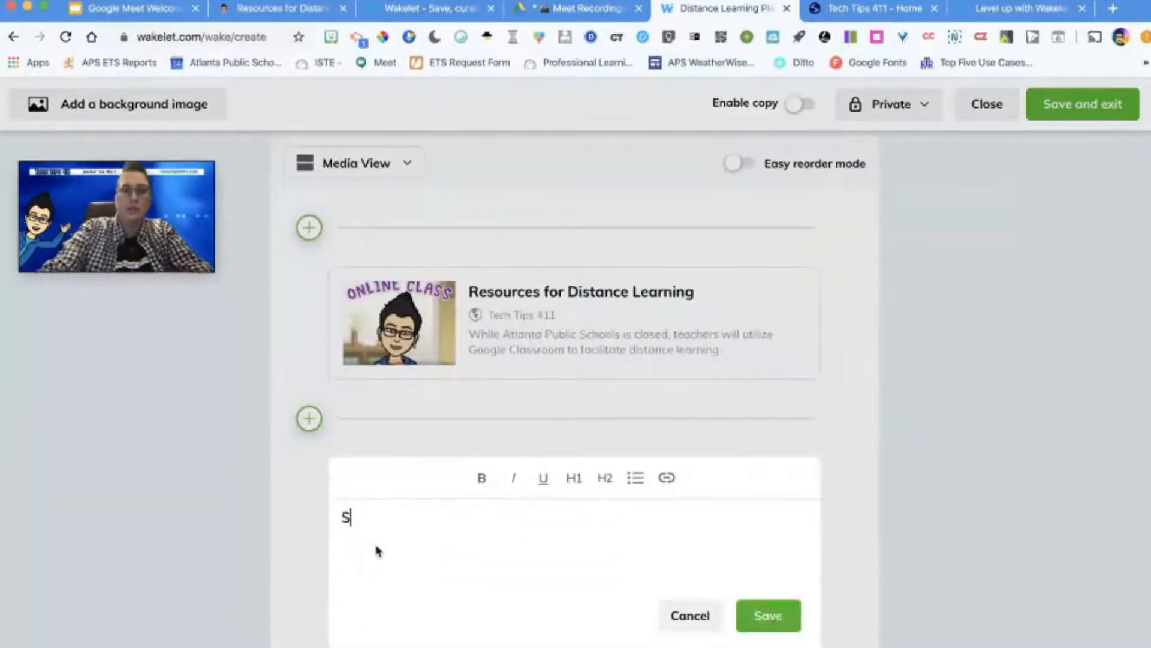
text(tep 1:)
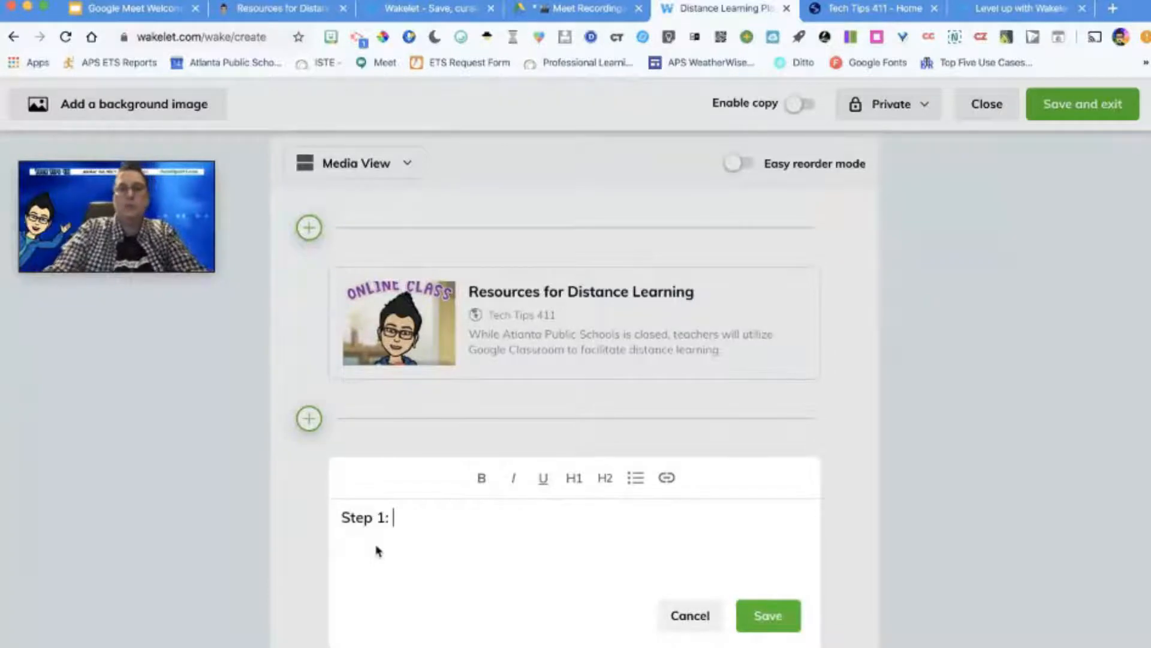
Step: Make "Step 1:" bold, italic and underlined, try the H1, H2 and bulleted list formats on it, and save the text item
drag(398, 518, 336, 526)
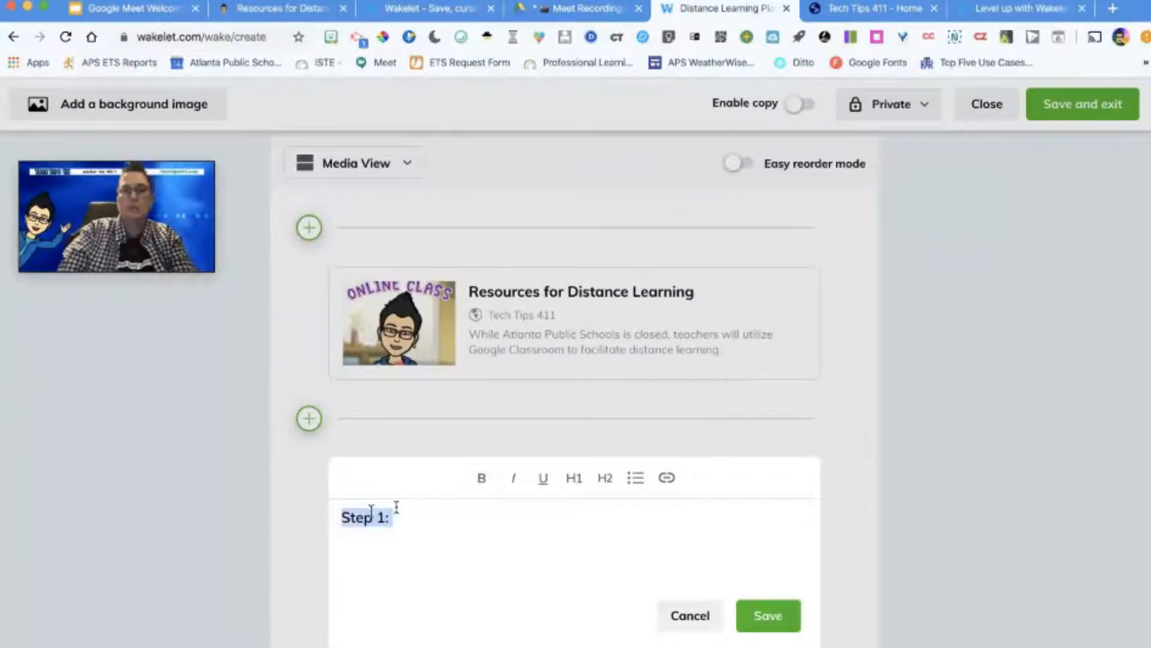
click(481, 478)
click(514, 478)
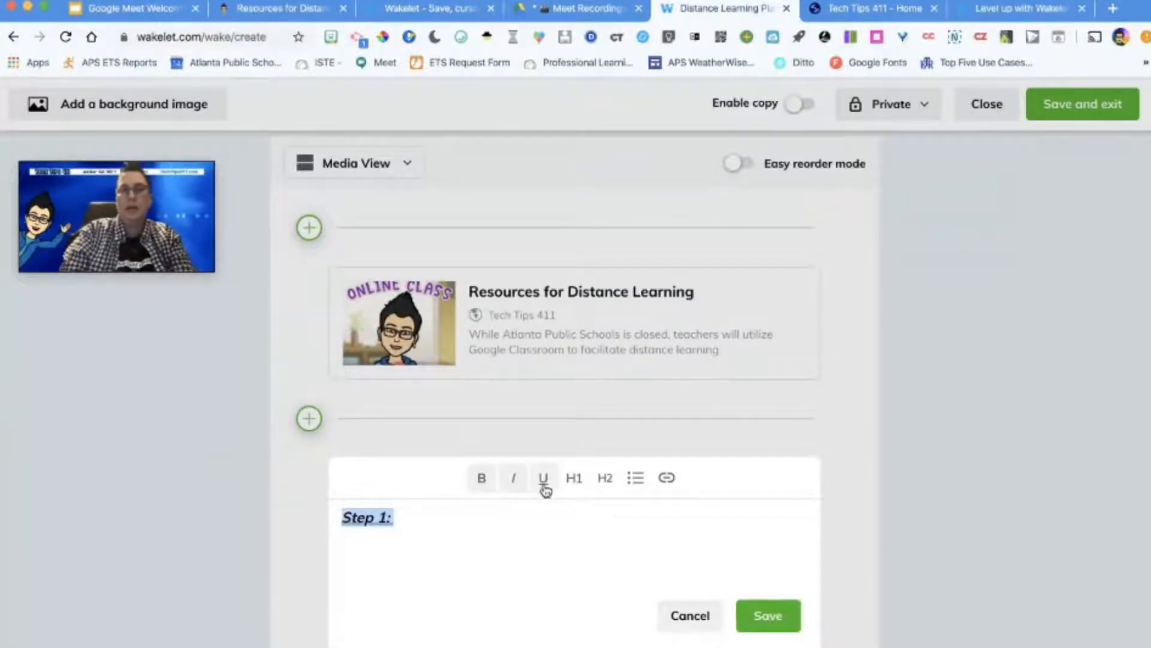
click(544, 480)
click(574, 479)
click(607, 481)
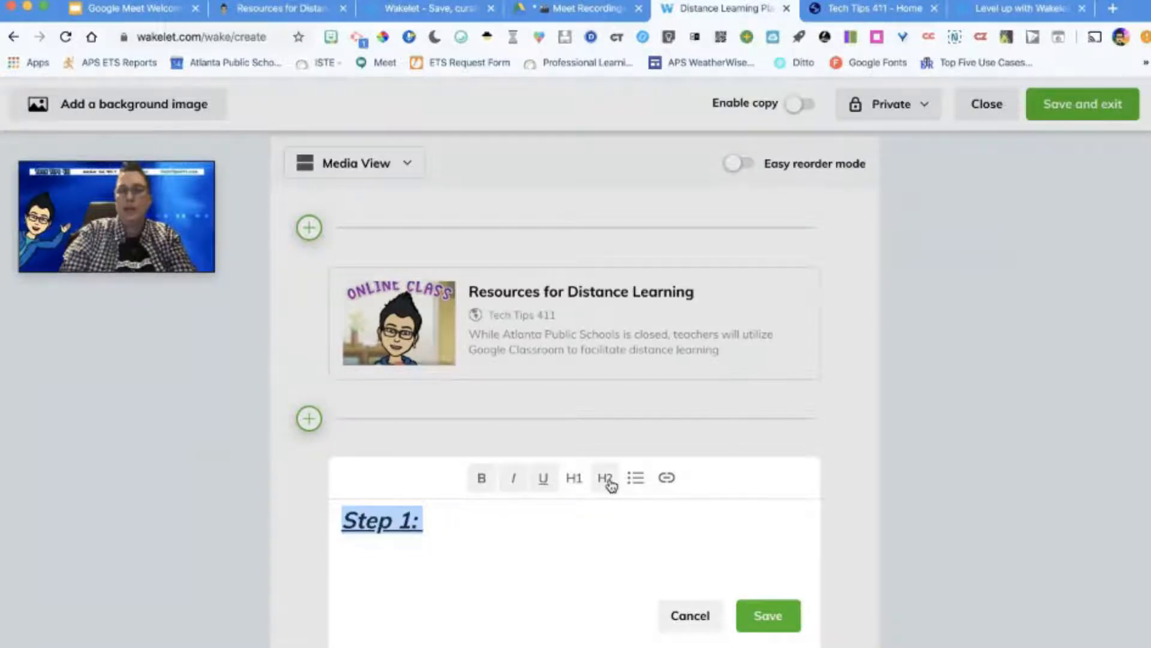
click(644, 486)
click(645, 486)
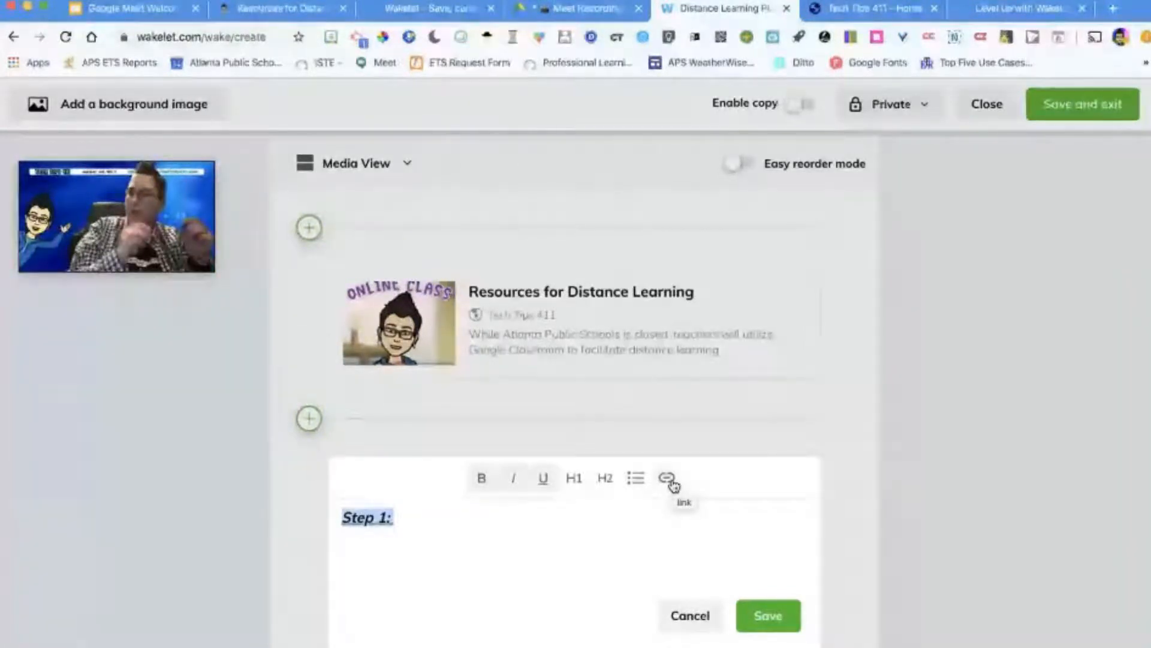
click(768, 616)
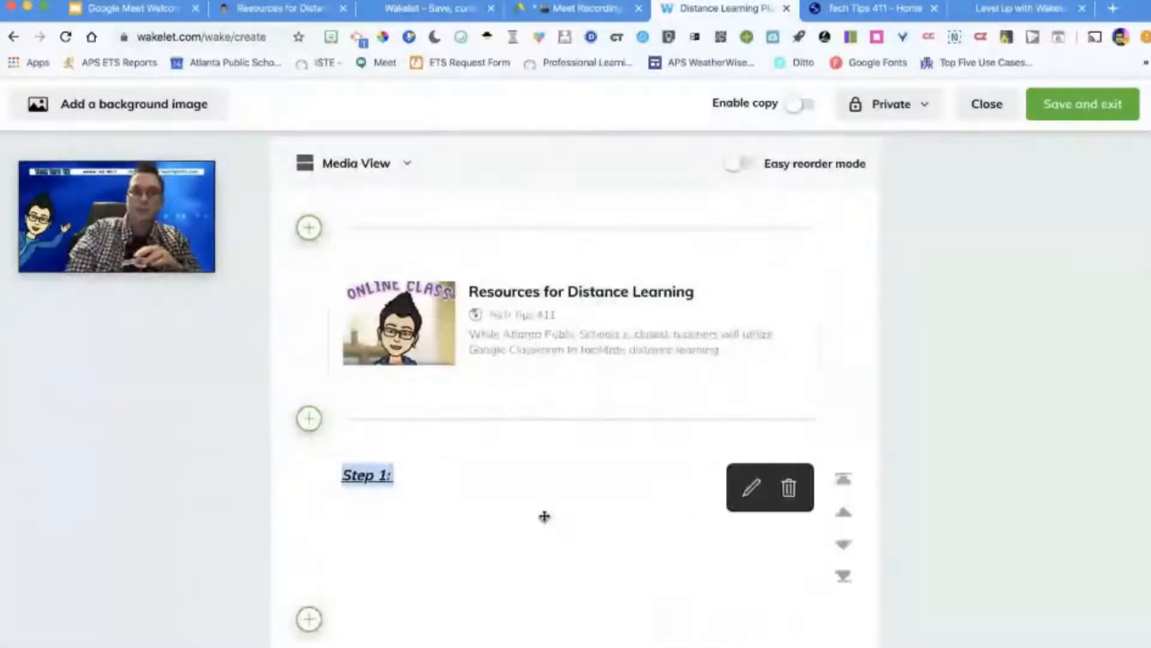
Step: Open the 'Panic Mode' article on time.com and copy its first three paragraphs
click(155, 12)
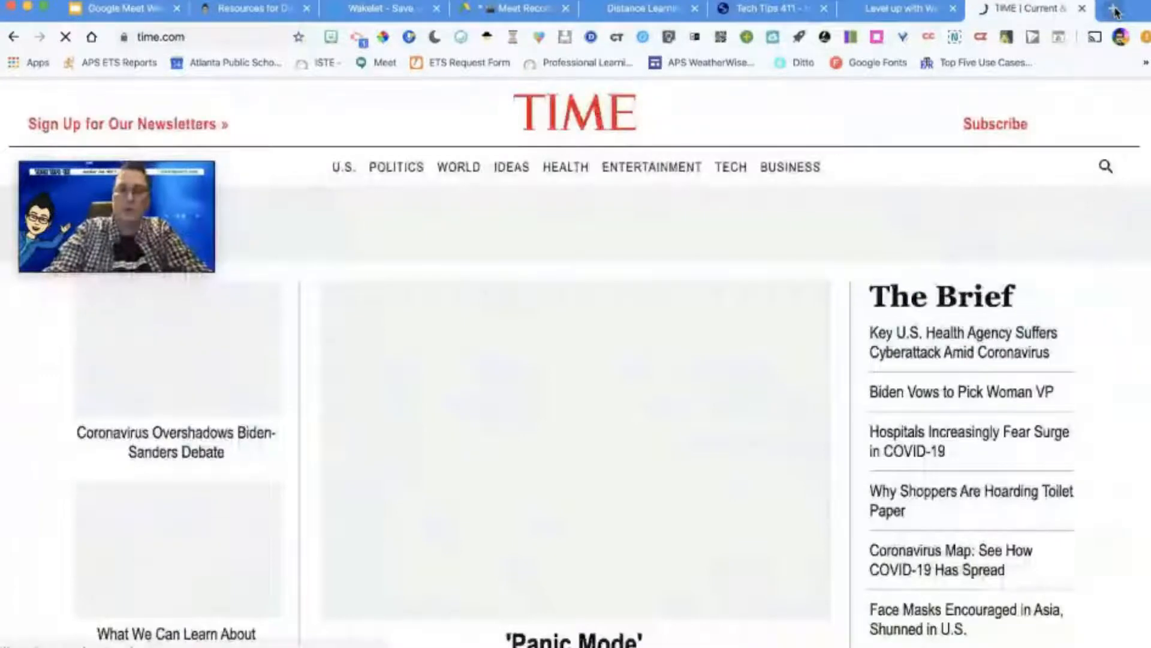
scroll(768, 361, down, 3)
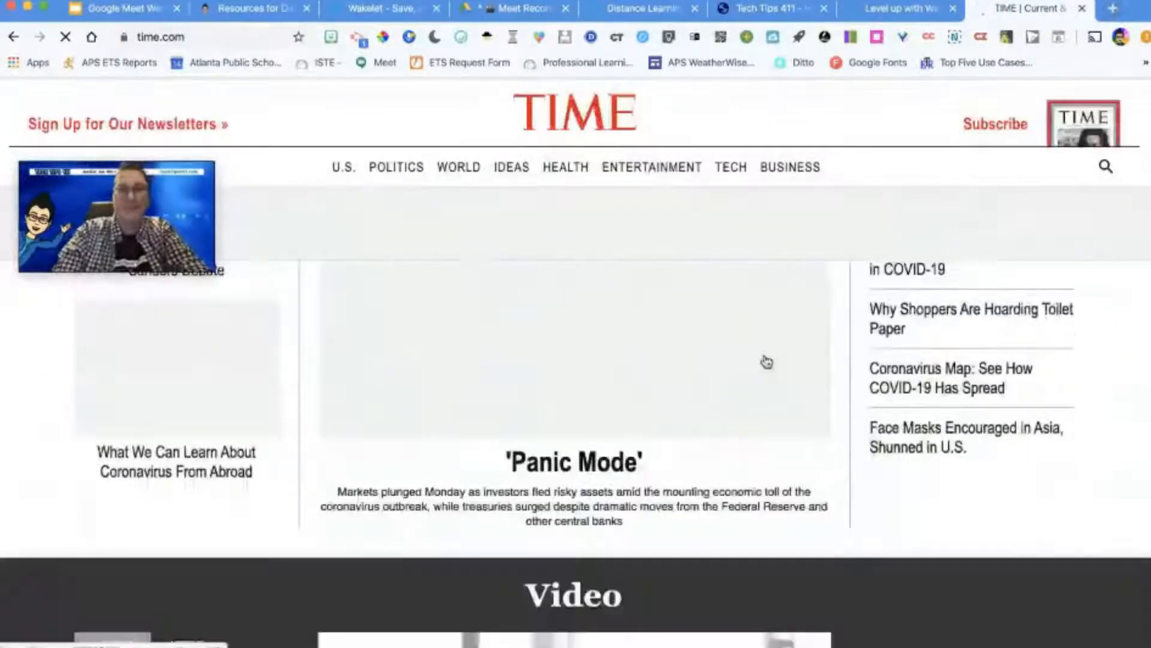
click(600, 454)
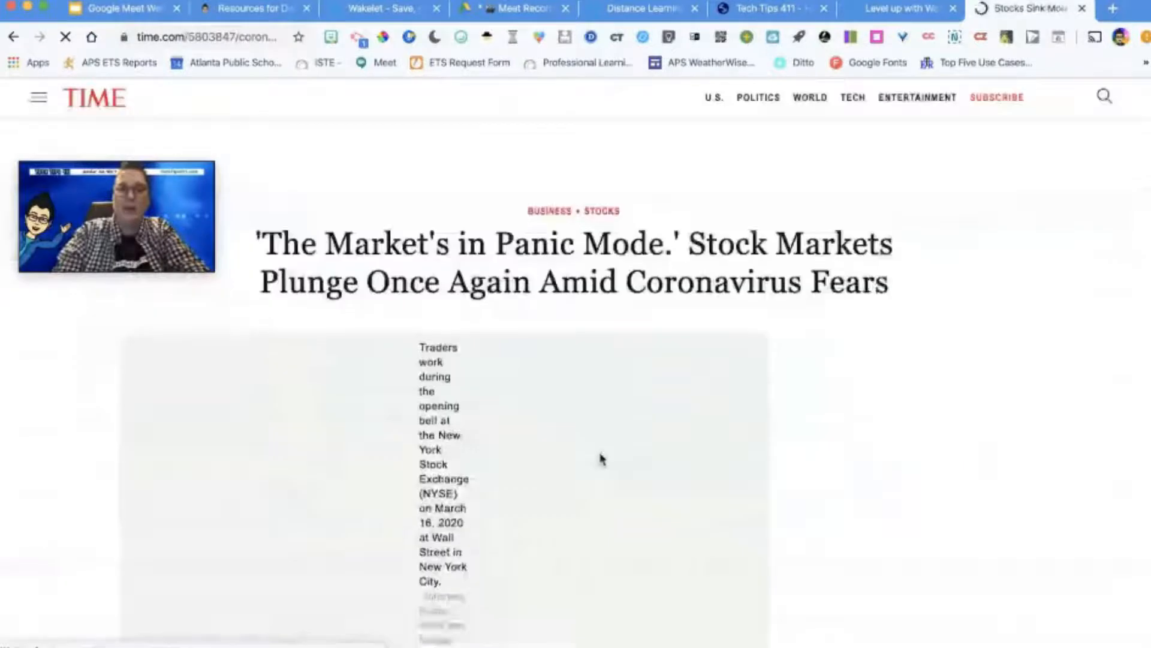
scroll(601, 460, down, 7)
drag(205, 325, 611, 575)
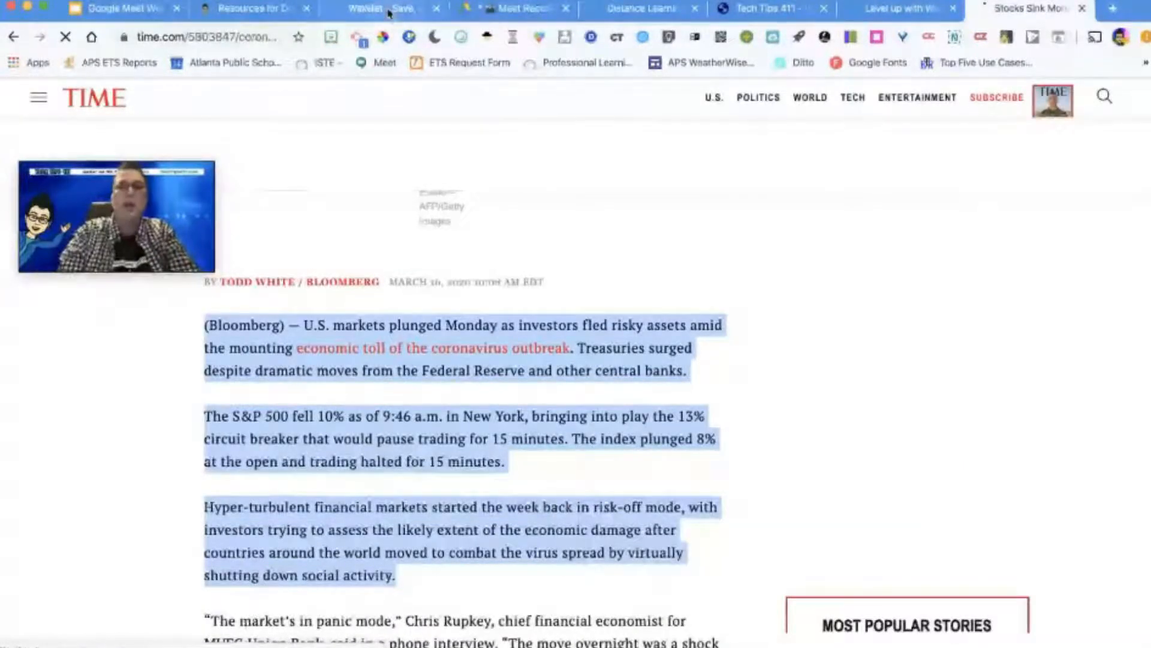
Step: Return to the Distance Learning Plan collection, paste the copied article paragraphs into a new text item below "Step 1:", and save it
click(638, 8)
click(309, 591)
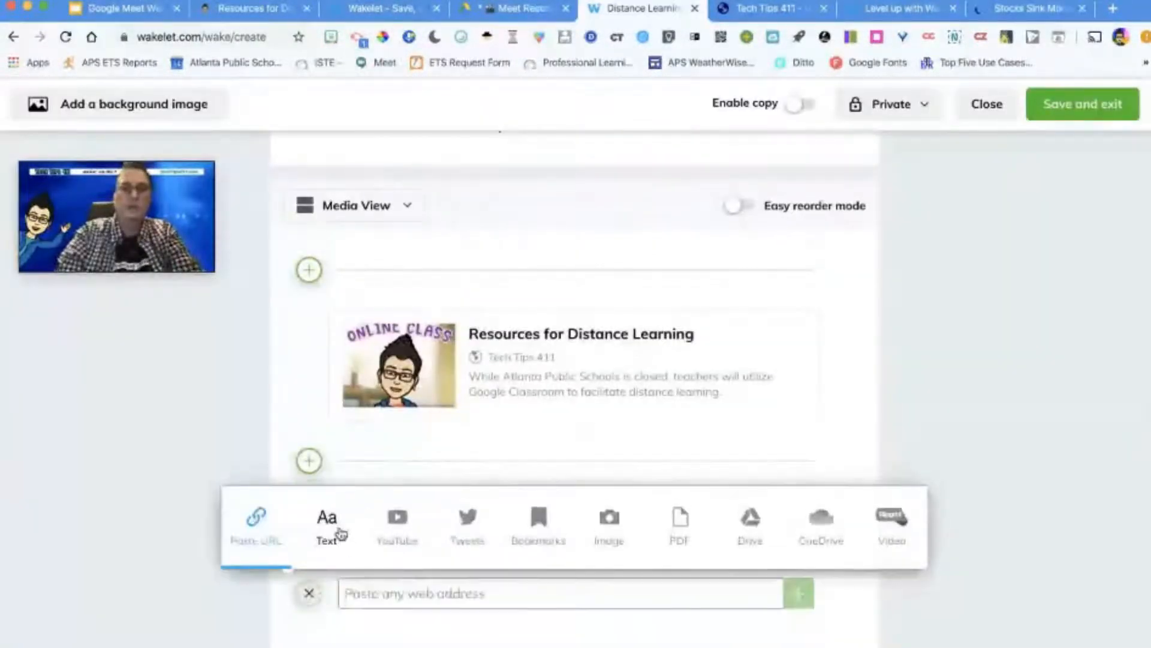
click(336, 535)
key(super+v)
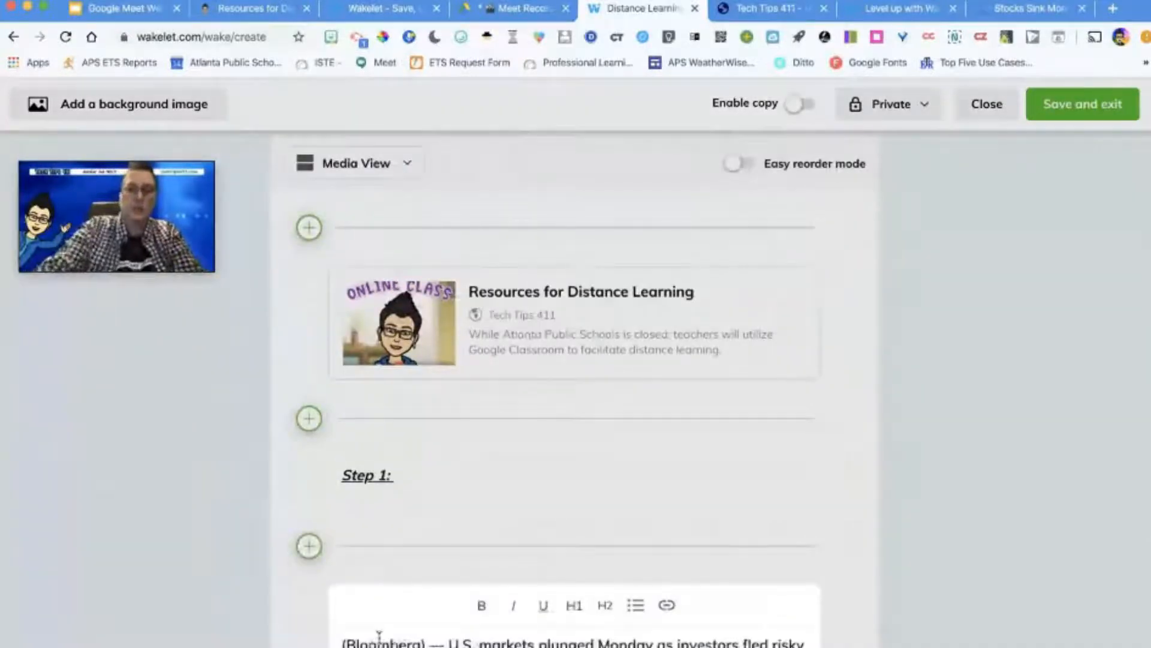
scroll(600, 528, down, 6)
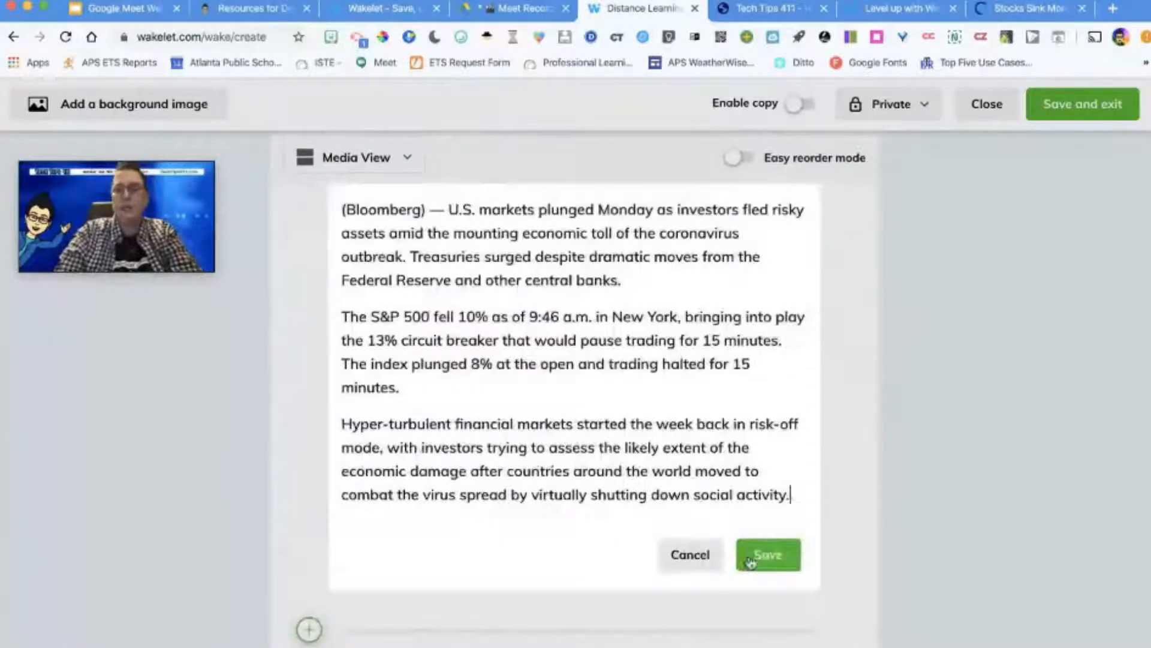
click(759, 555)
scroll(755, 558, up, 4)
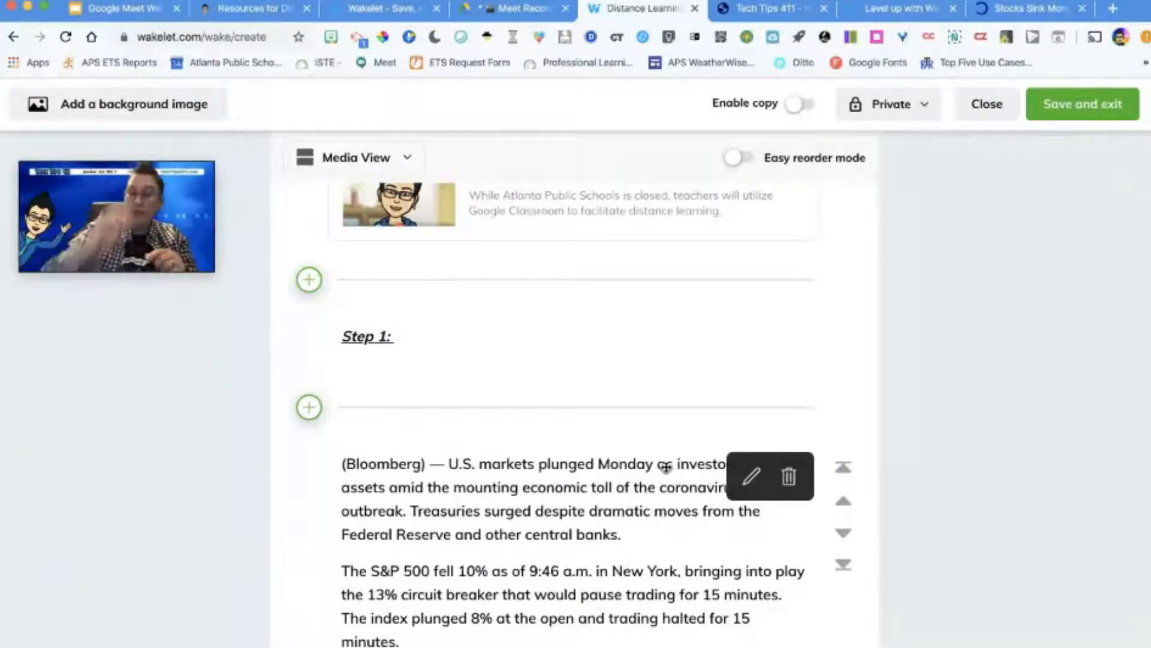
click(309, 407)
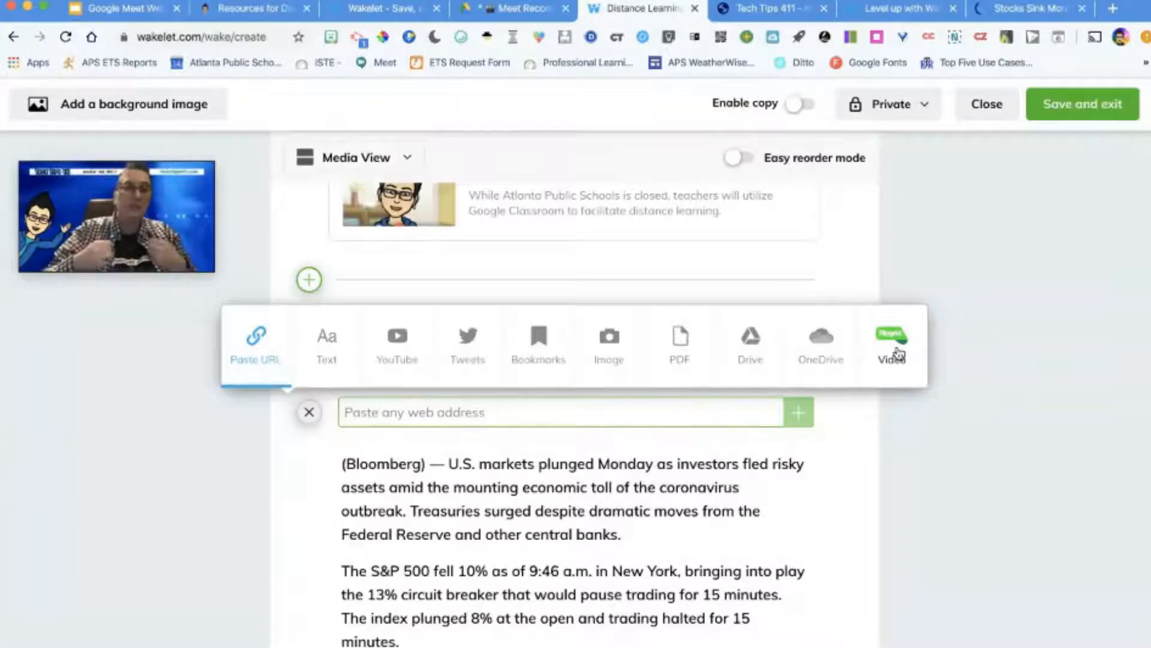
click(954, 451)
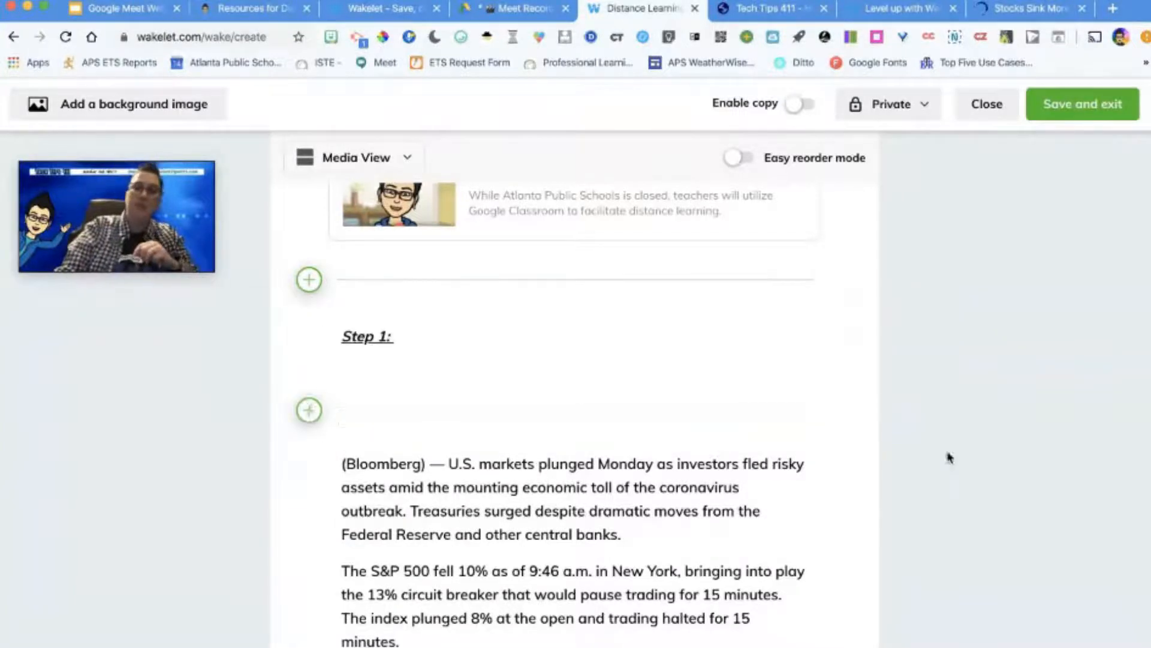
Step: Move the article text item to the start of the collection, above the Resources for Distance Learning link
scroll(744, 418, down, 4)
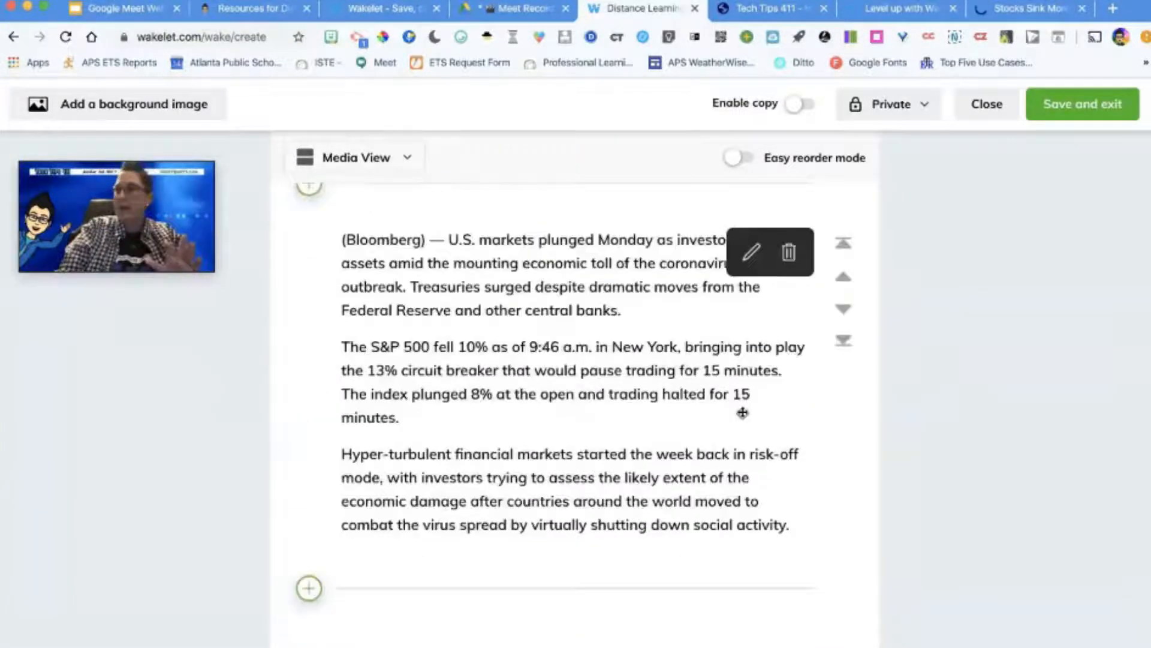
scroll(742, 412, up, 2)
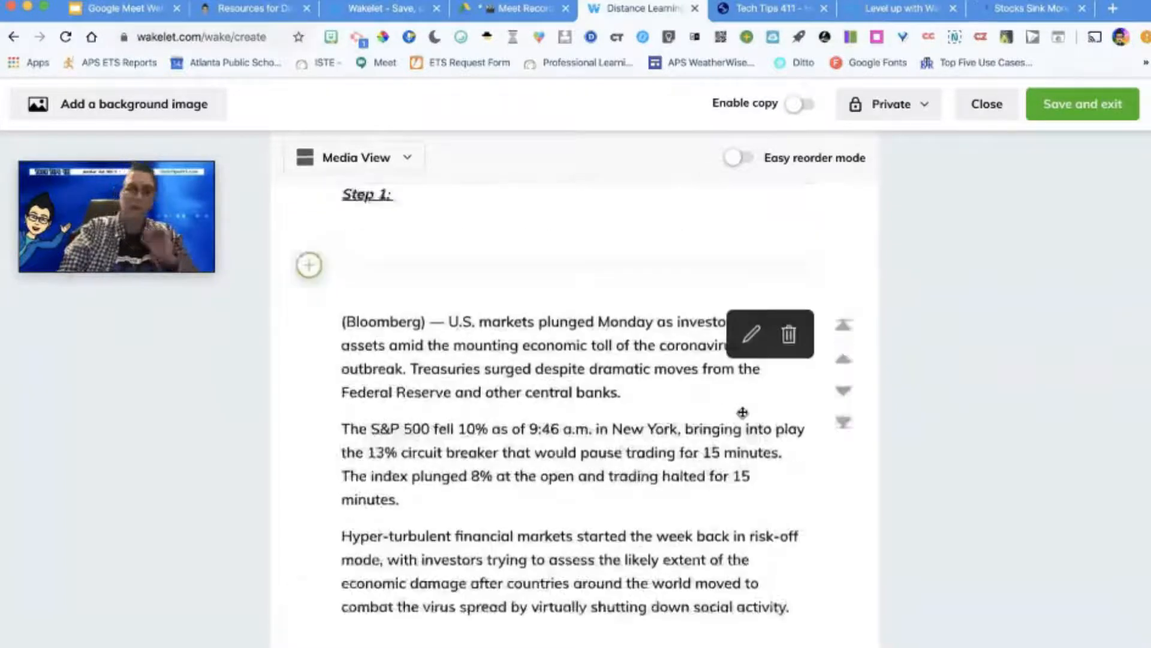
scroll(742, 412, down, 1)
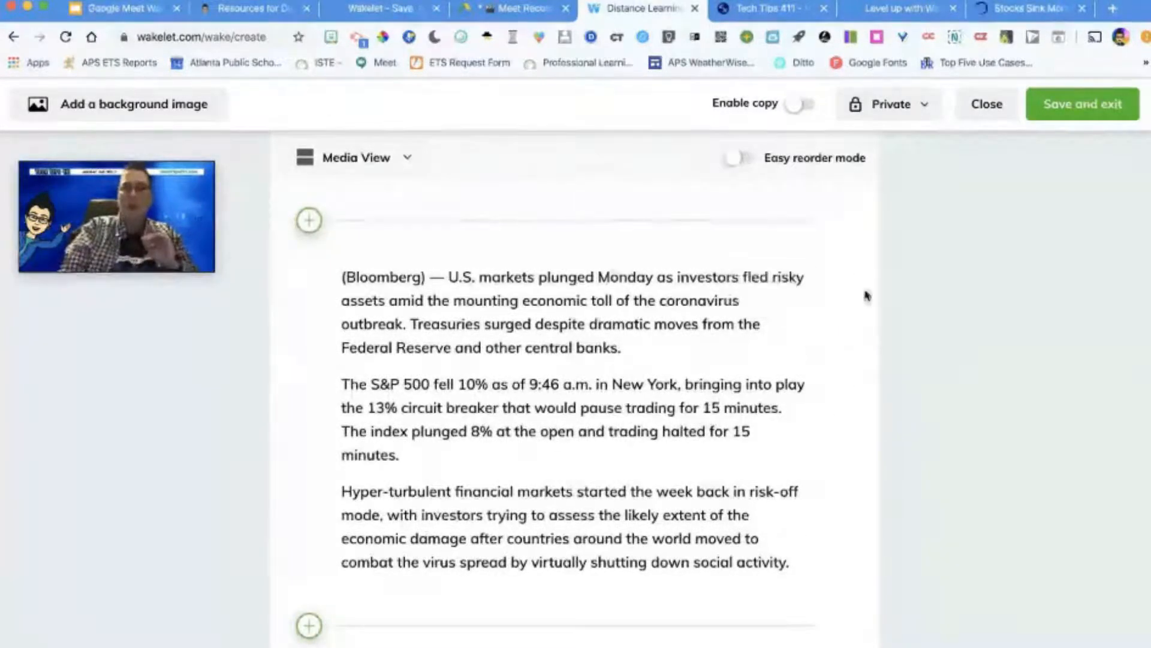
click(846, 297)
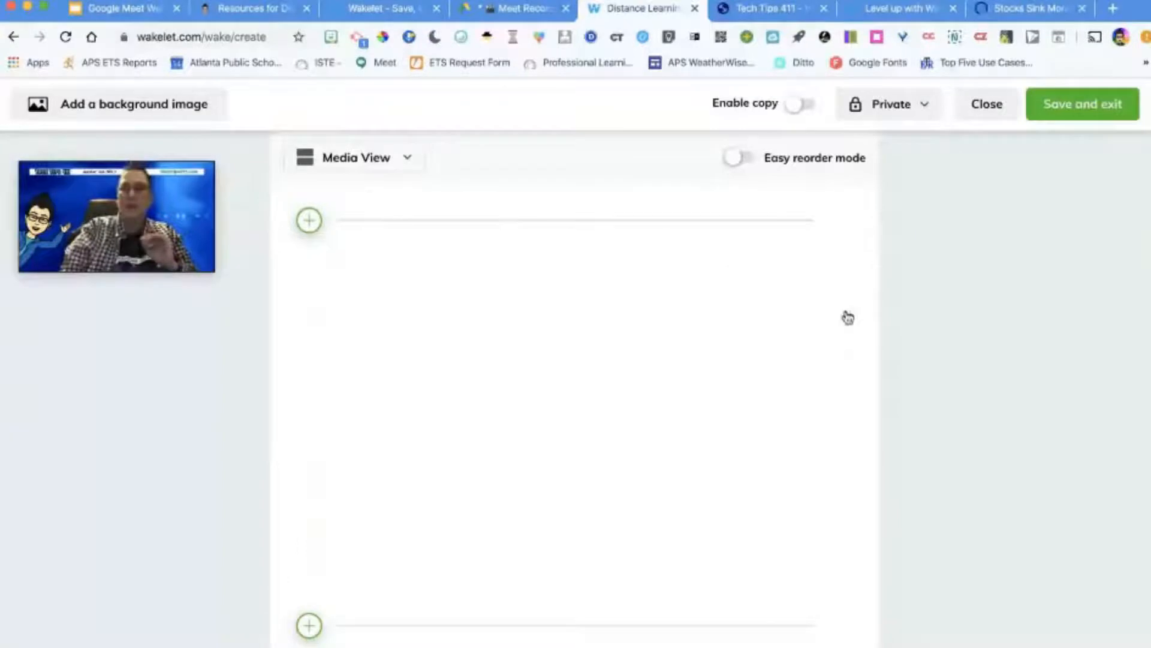
scroll(841, 377, up, 3)
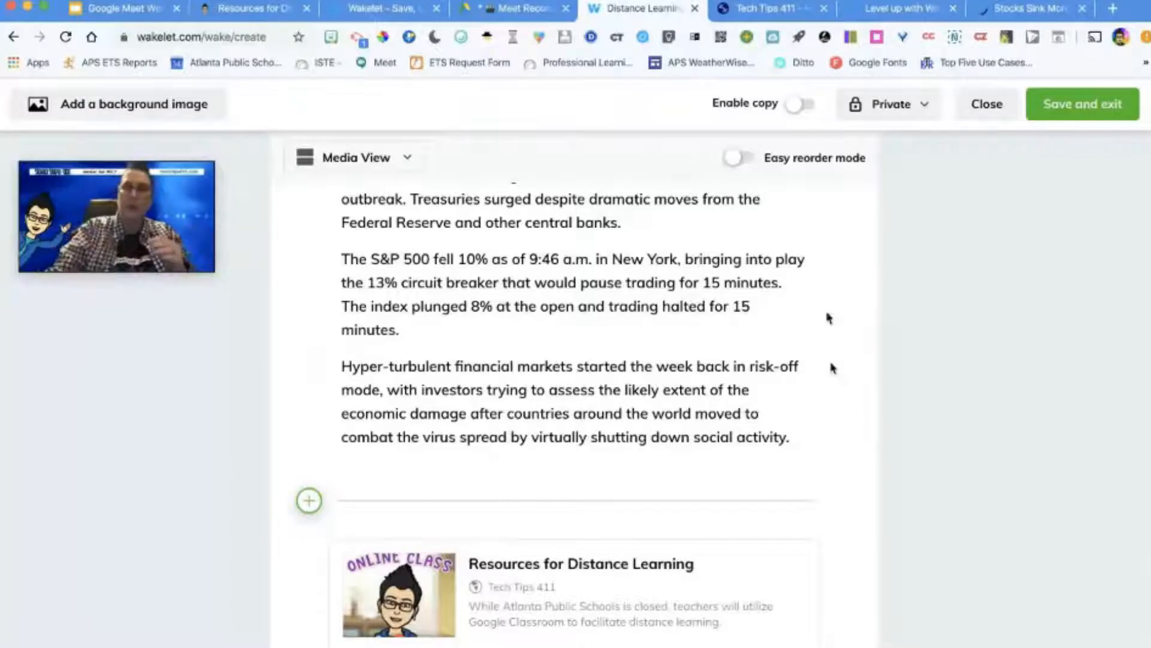
mouse_move(841, 253)
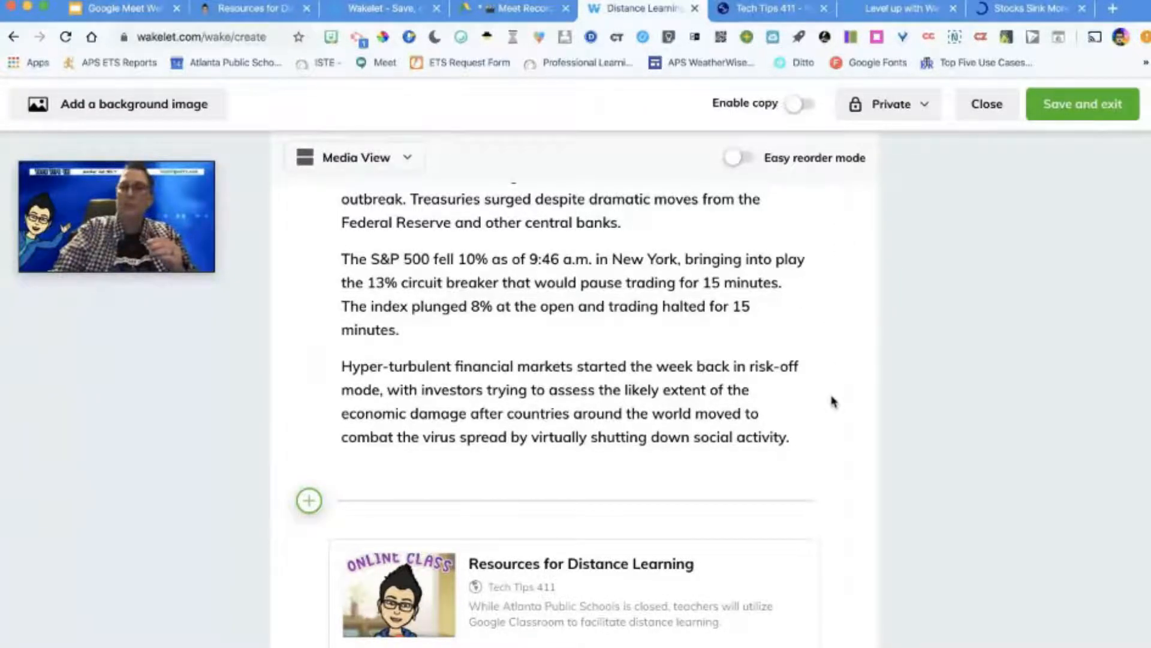
Step: Turn on Easy reorder mode to view the condensed item list, and turn it back off
click(738, 157)
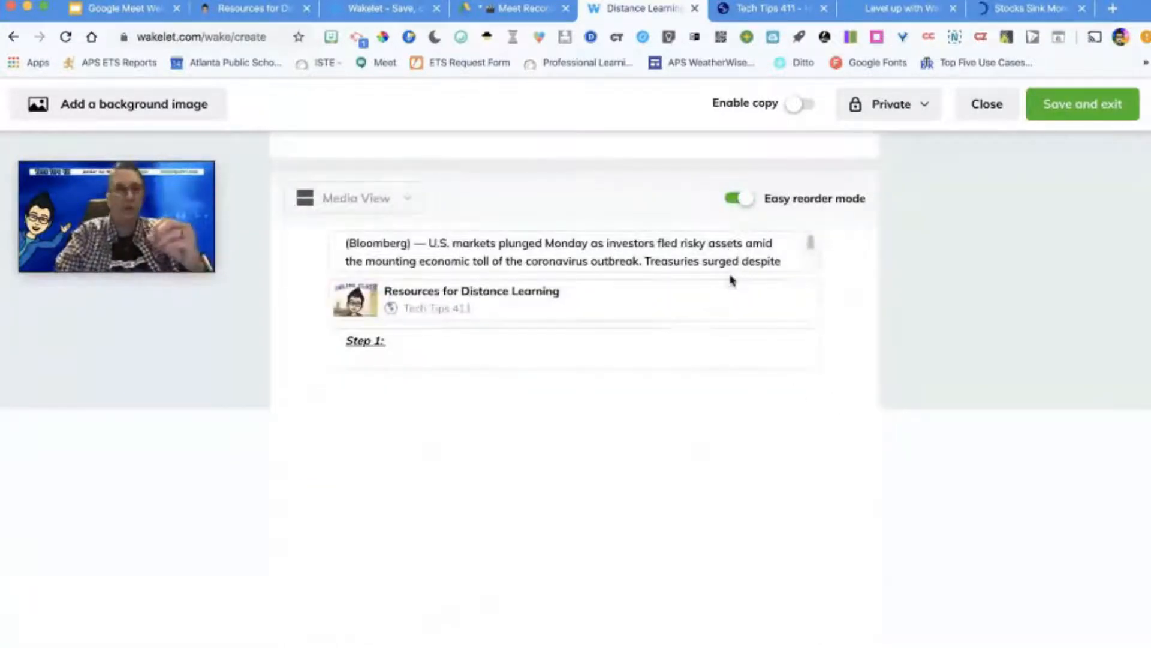
mouse_move(766, 306)
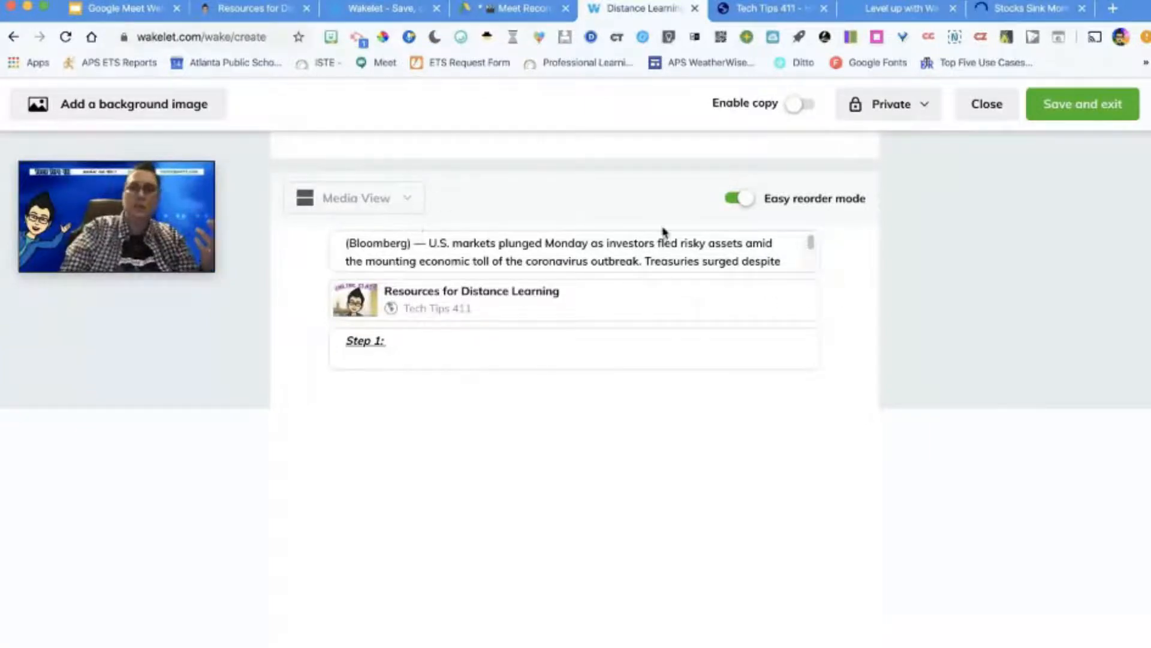
click(739, 198)
Step: Try Compact View for the collection's layout and switch it to Grid View
click(356, 166)
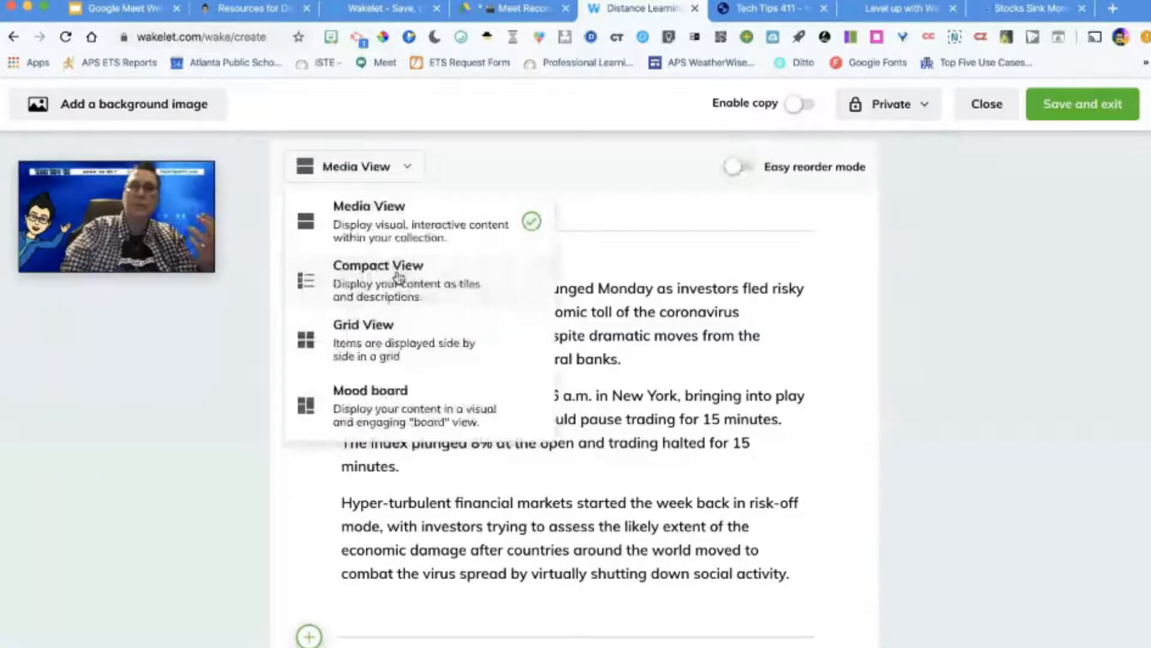
click(398, 276)
click(398, 167)
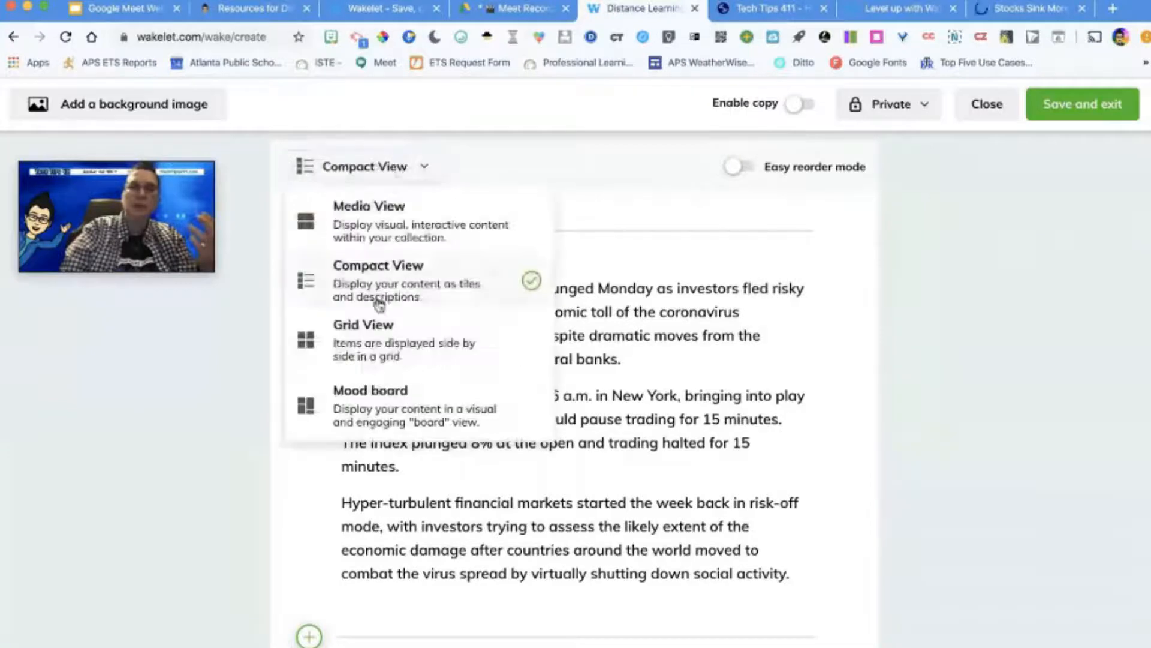
click(385, 343)
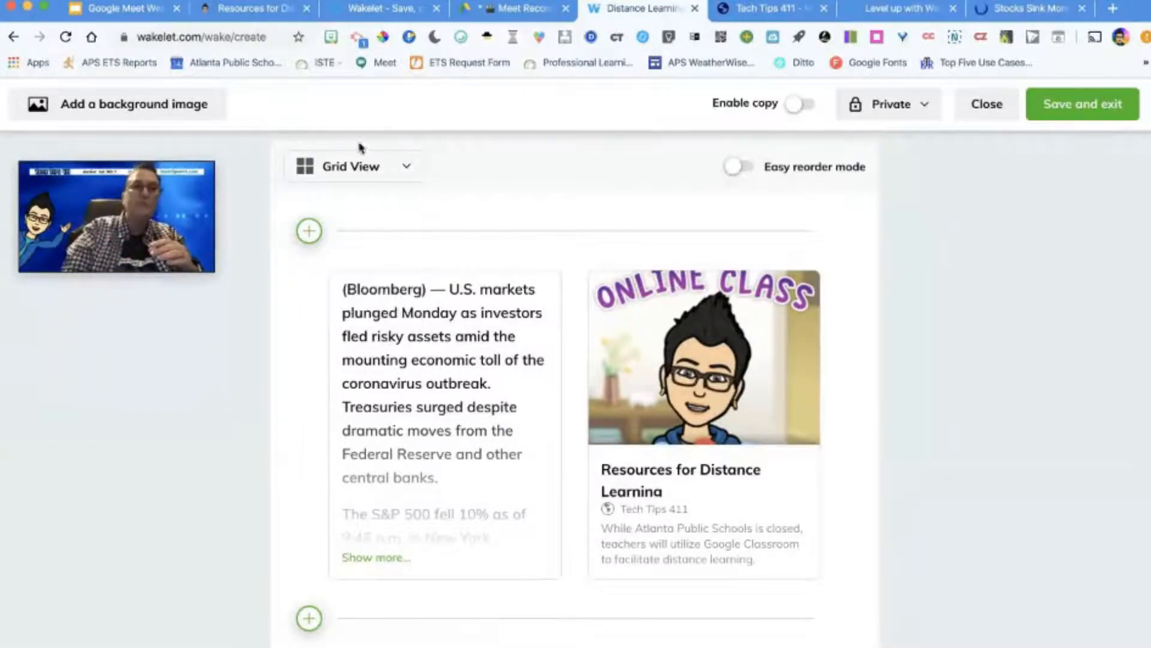
Step: Try the Mood board layout for the collection and switch it to Compact View
click(361, 167)
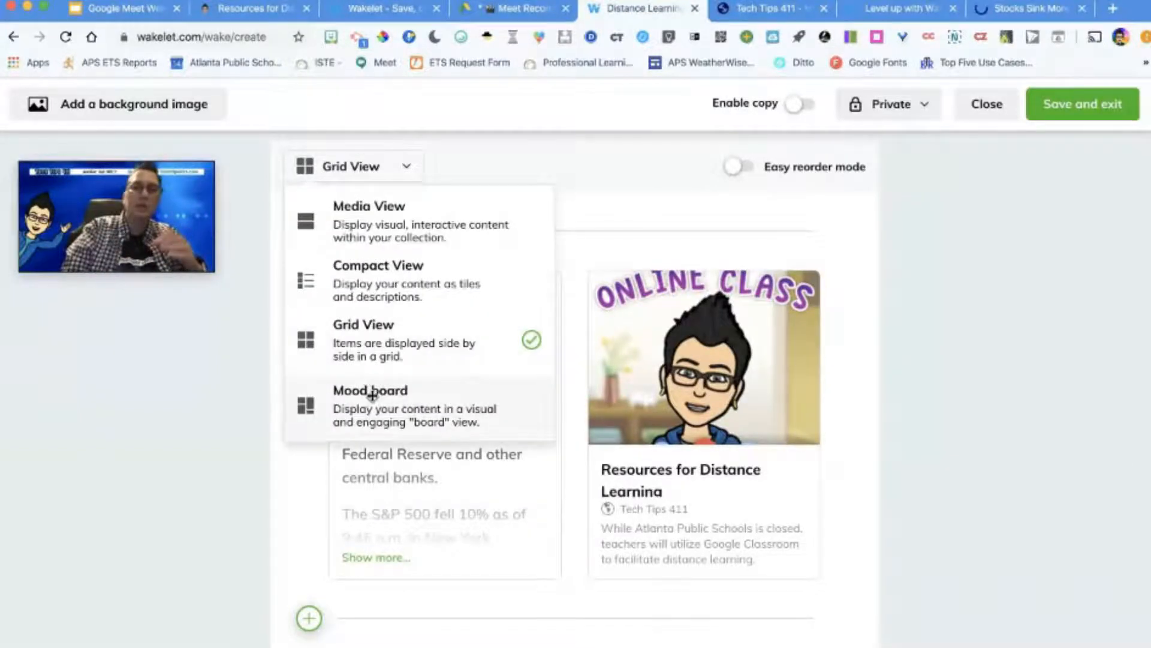
click(371, 396)
click(359, 166)
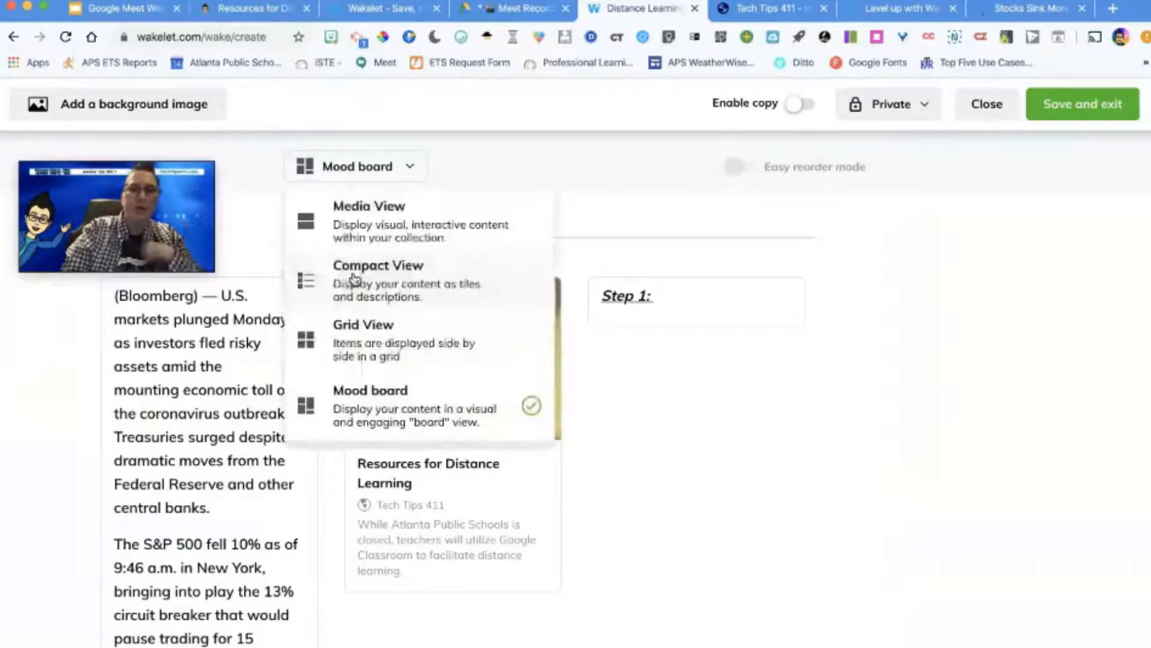
click(355, 279)
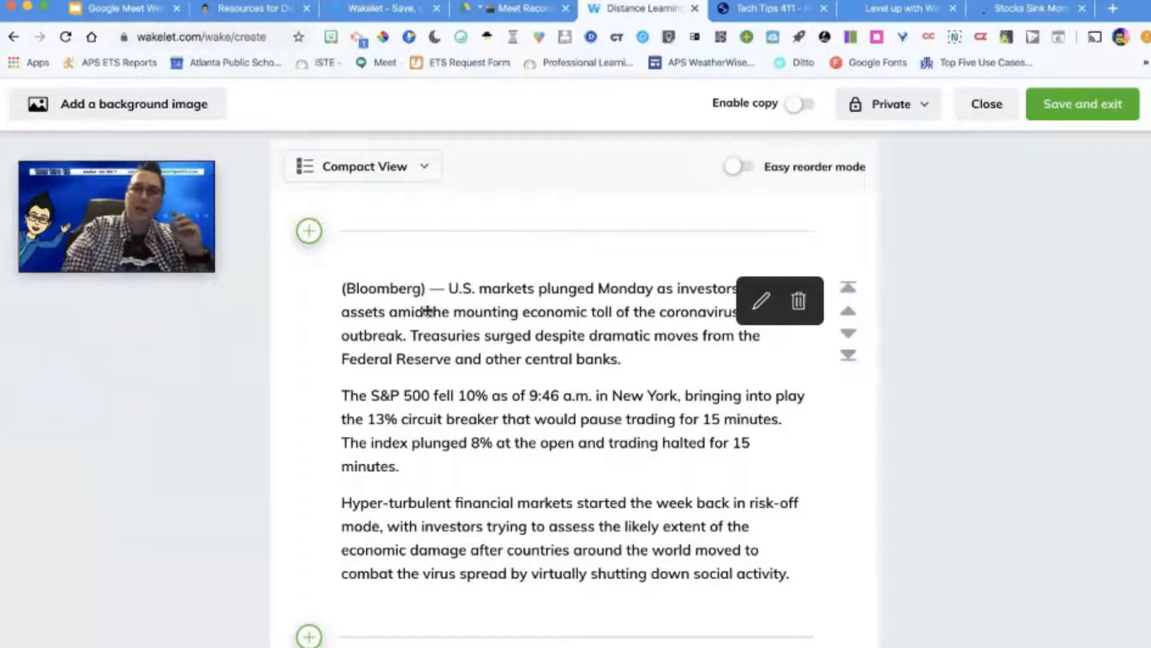
Step: Move the "Step 1:" text item to the start of the collection, above the article text
scroll(427, 310, up, 2)
scroll(428, 309, down, 7)
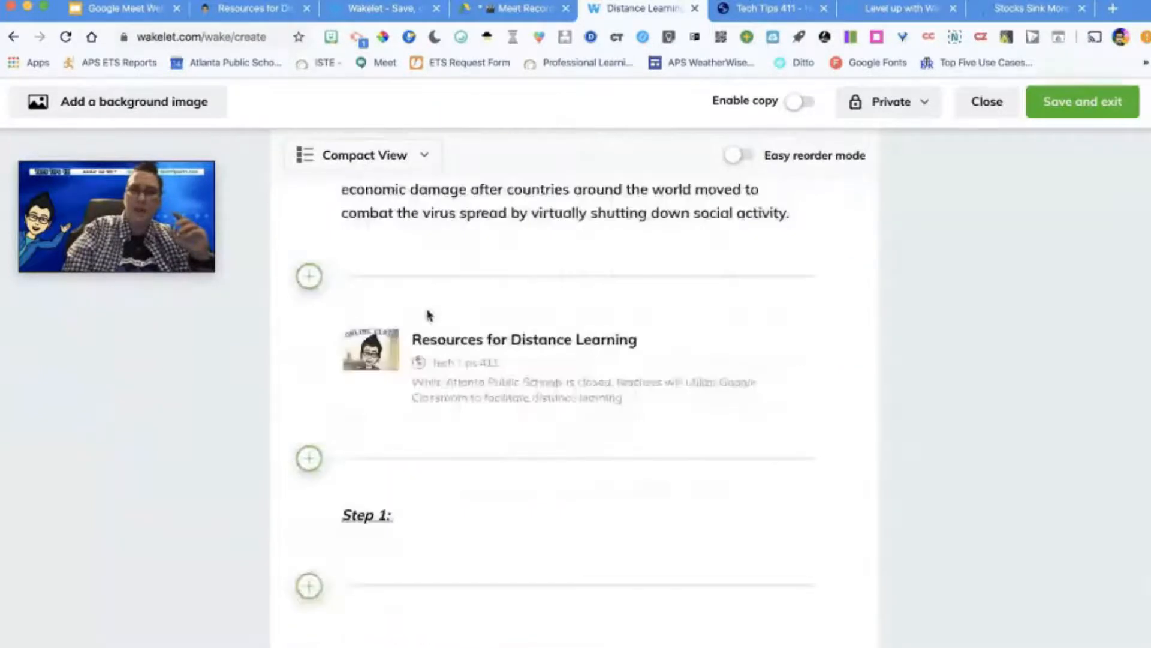
mouse_move(426, 514)
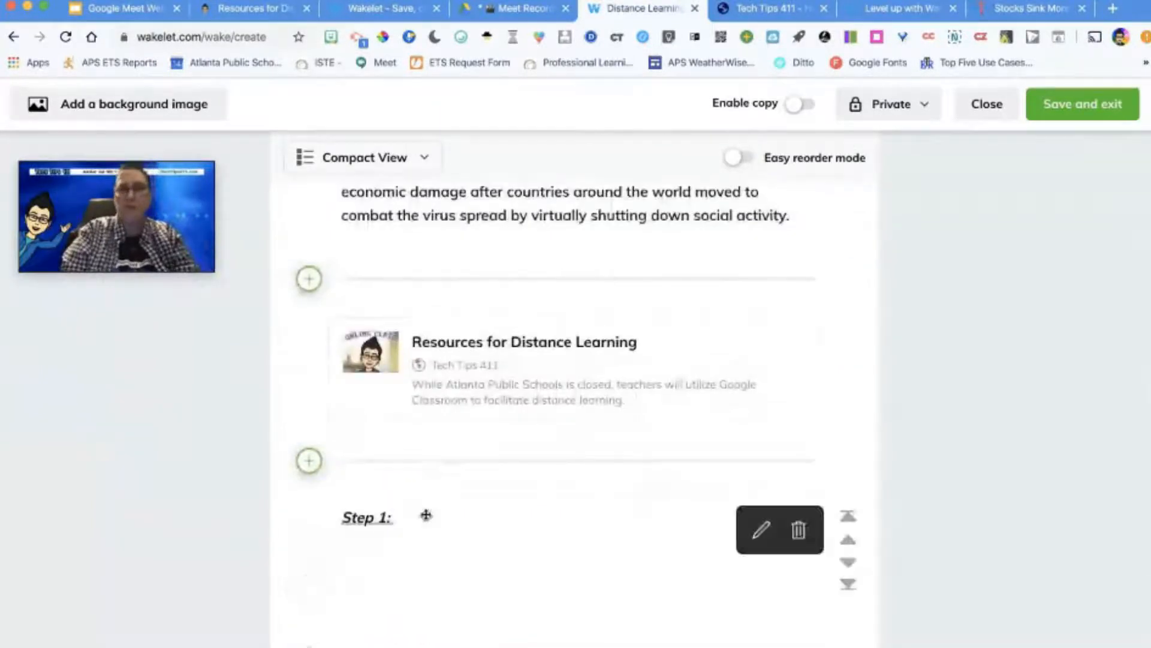
click(849, 517)
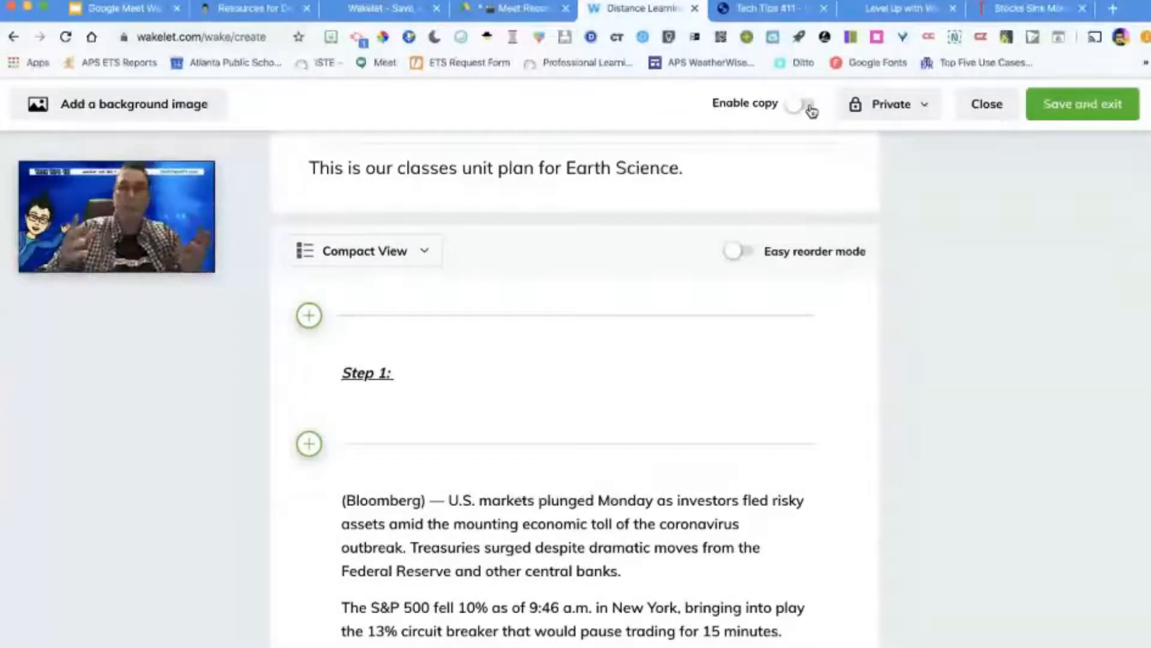
Step: Set the collection's visibility to Public and publish it
click(915, 105)
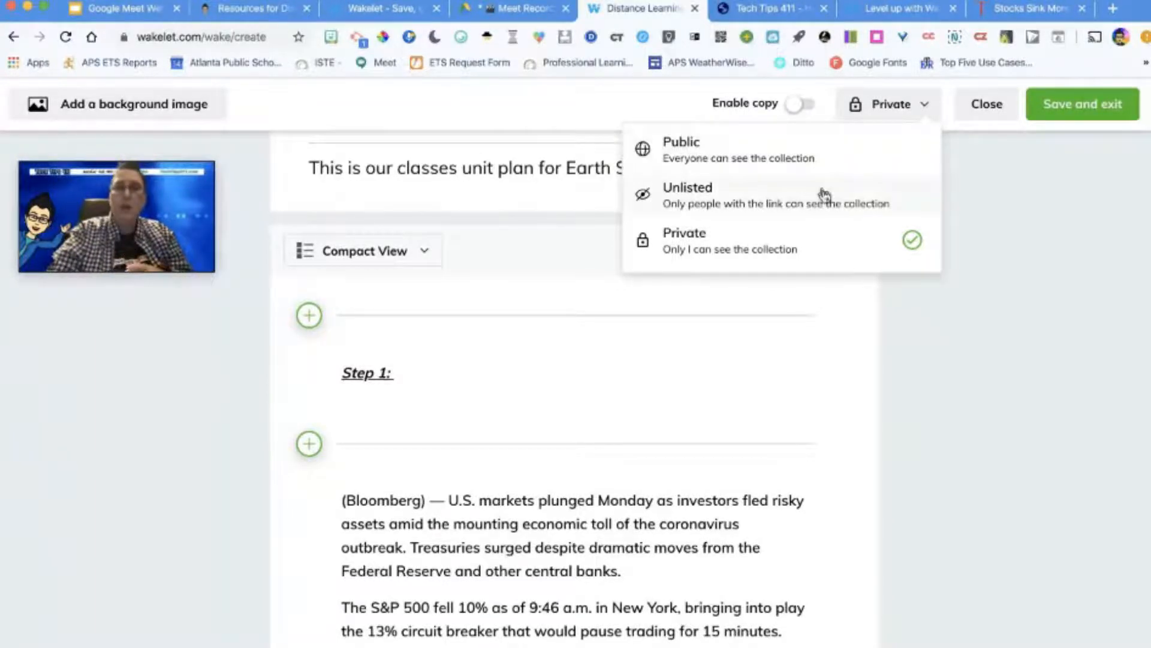
click(820, 161)
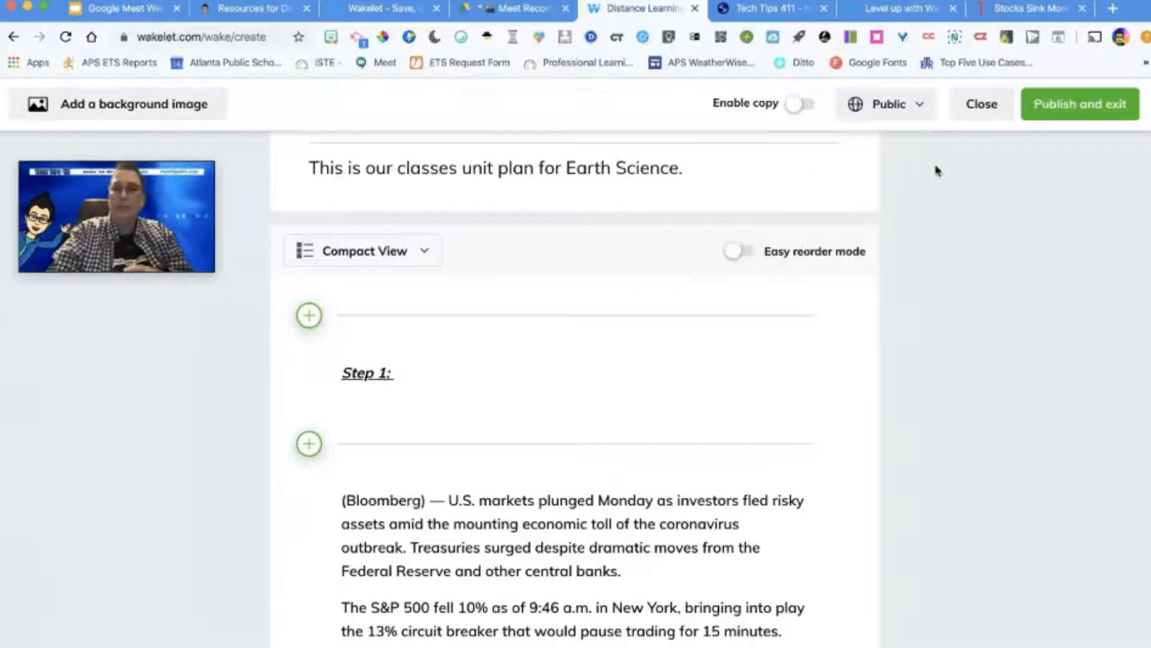
click(1062, 103)
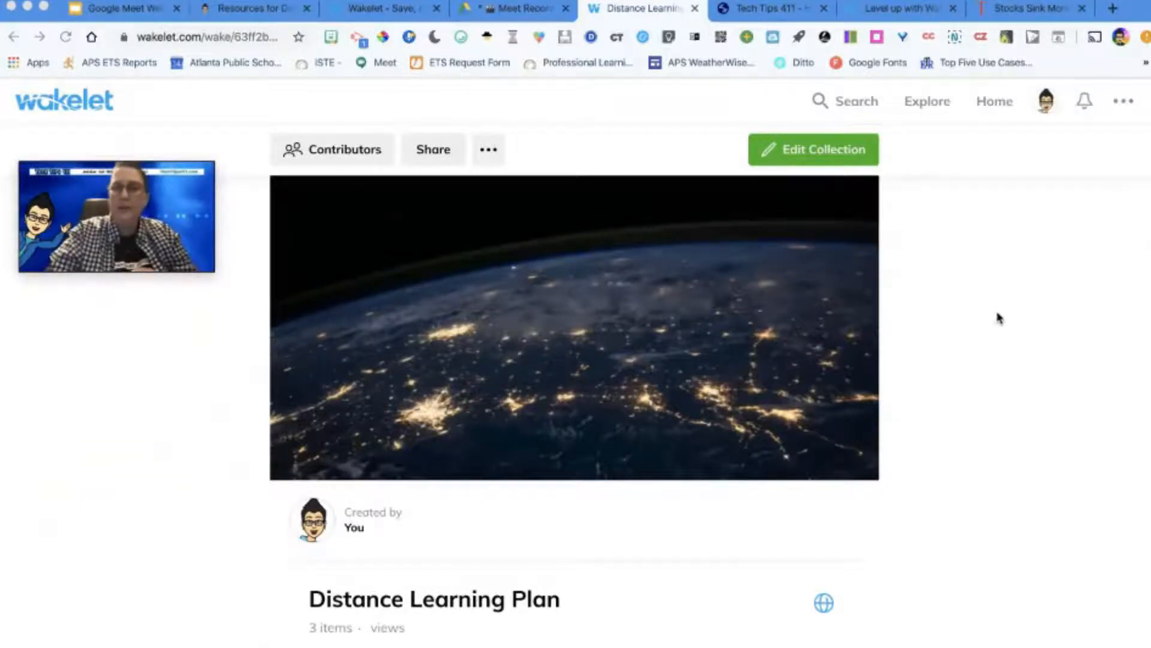
Step: Review the published Distance Learning Plan collection and open its Bloomberg article text in the Immersive Reader
scroll(999, 317, down, 1)
scroll(1000, 318, up, 1)
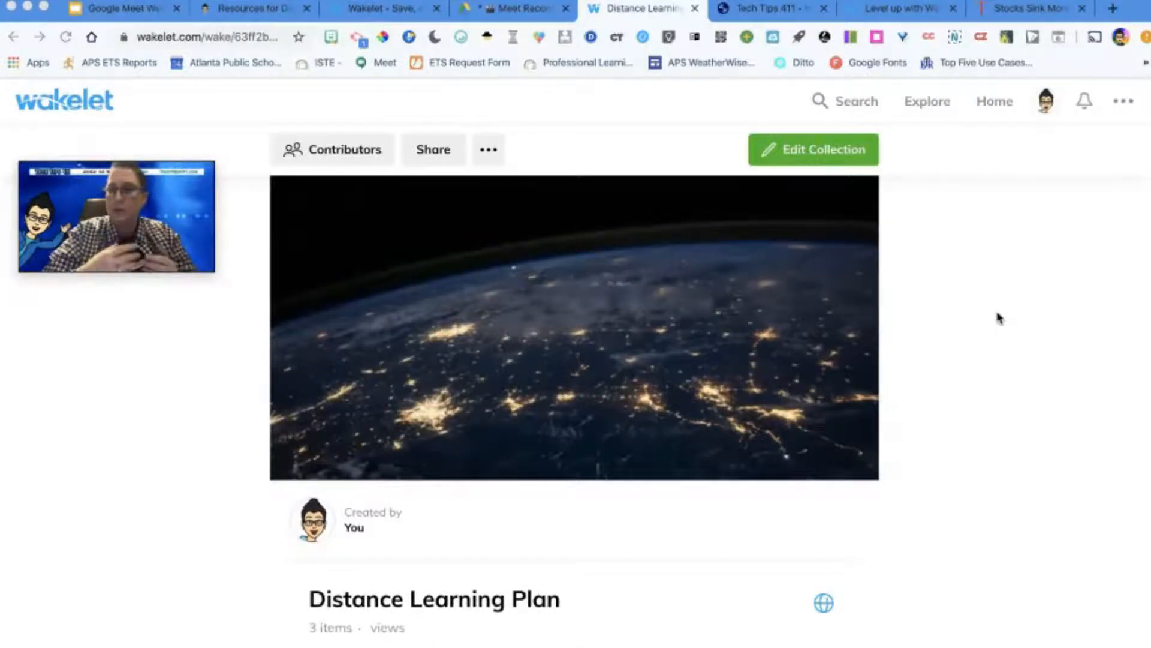
scroll(1000, 318, down, 3)
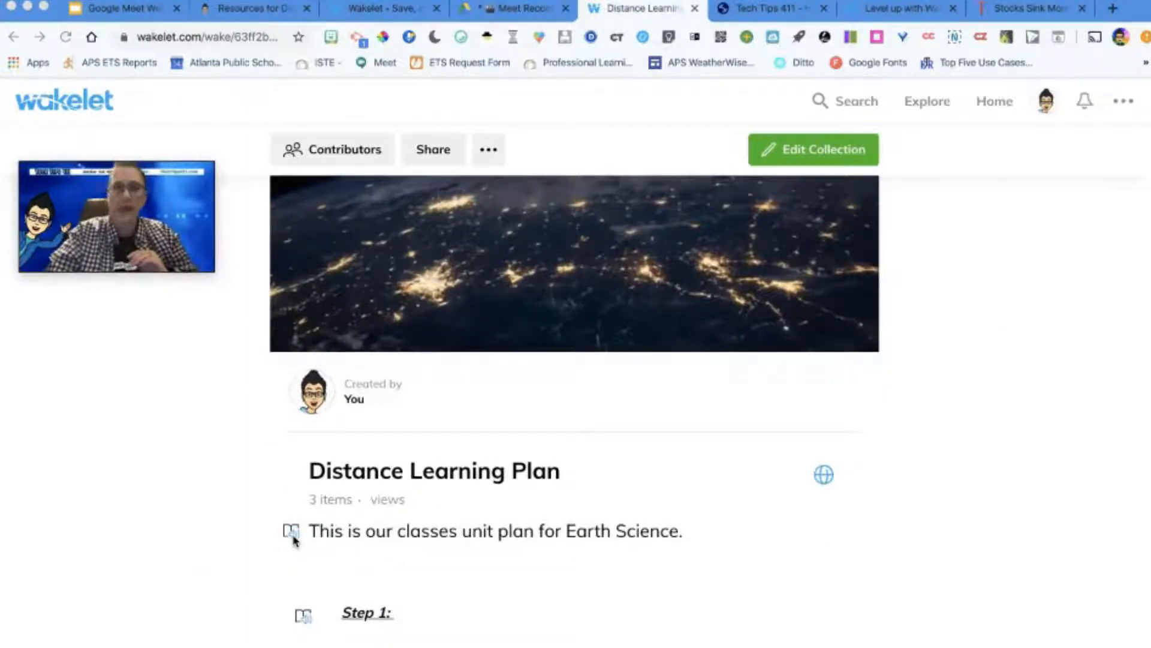
scroll(294, 540, down, 2)
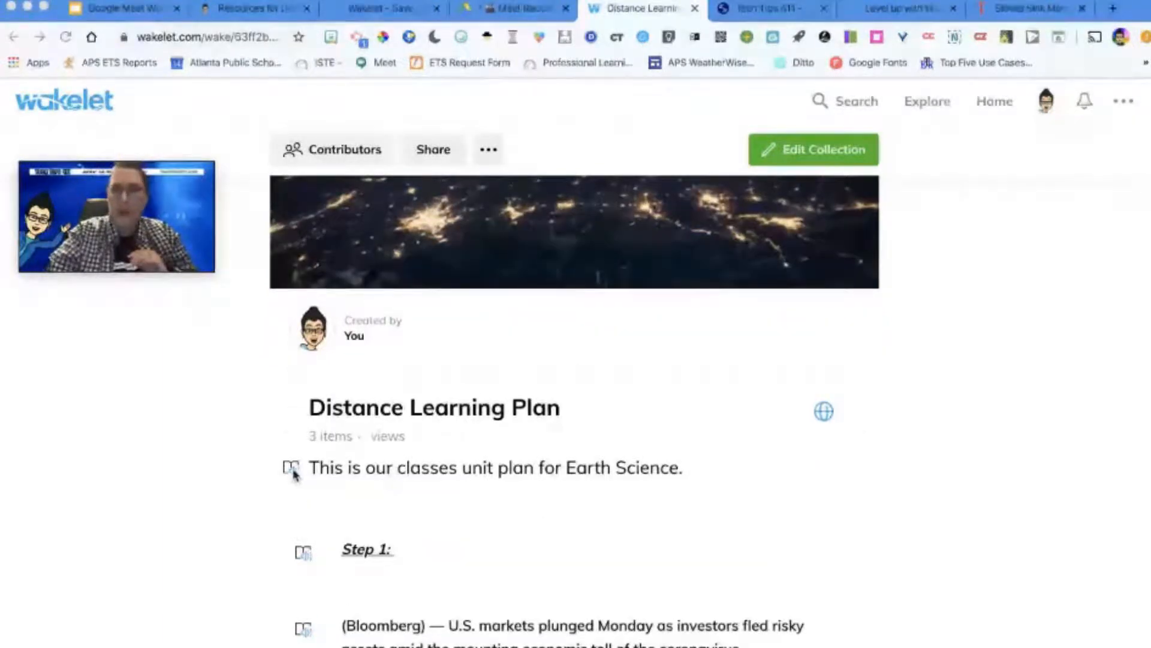
scroll(344, 605, down, 5)
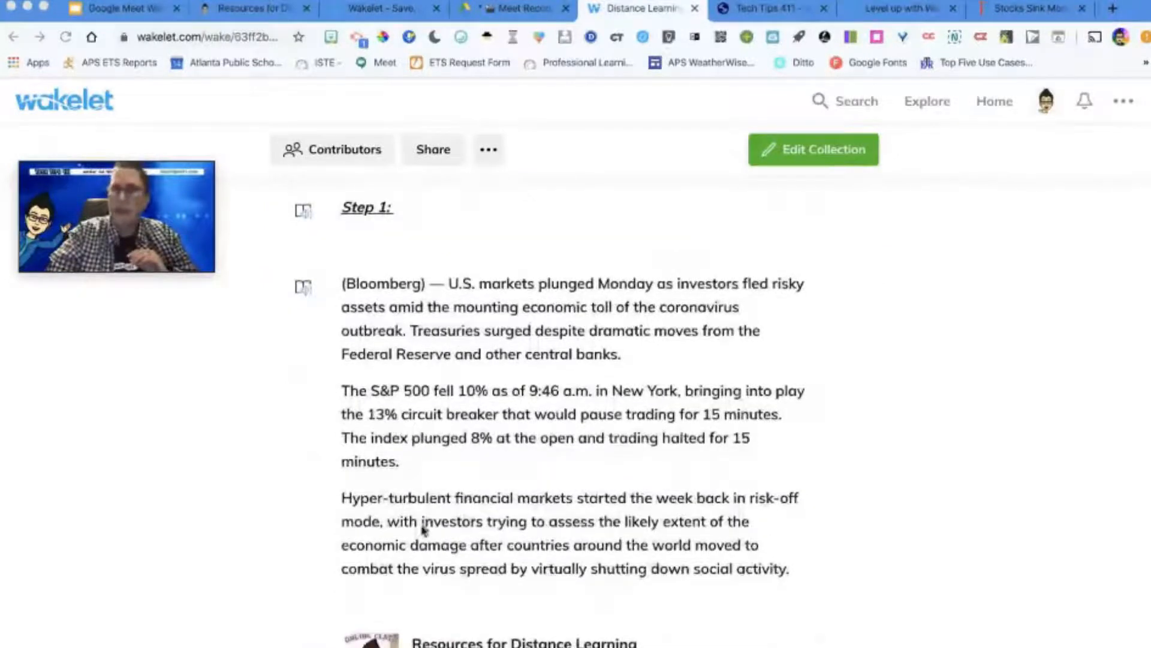
click(303, 288)
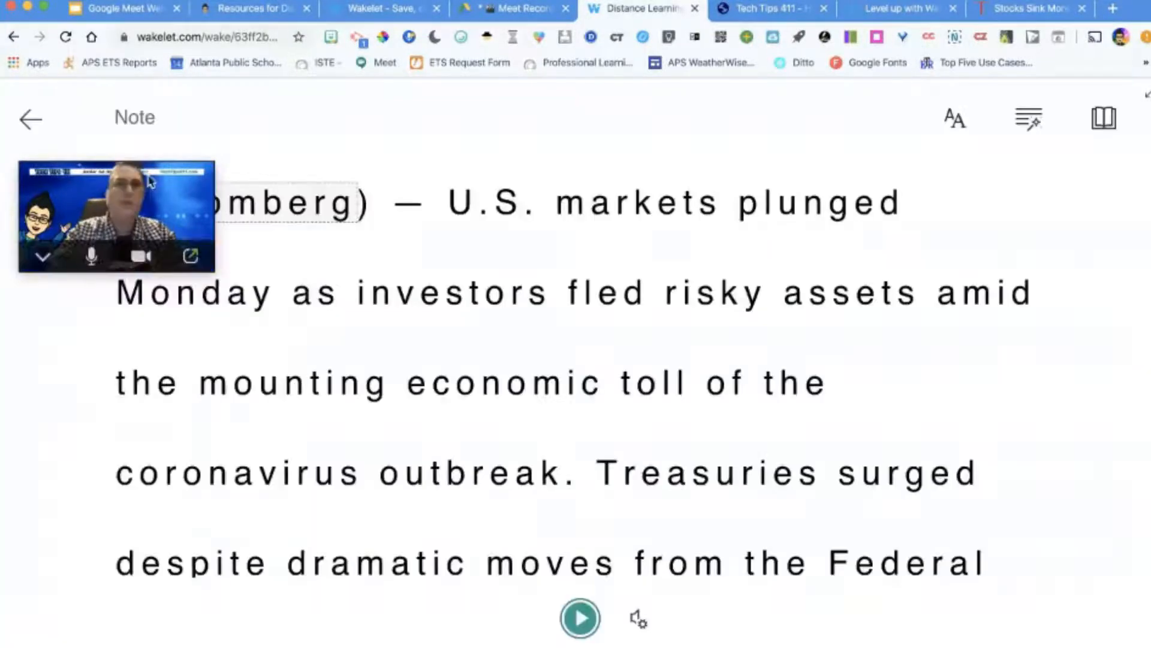
drag(150, 181, 1086, 346)
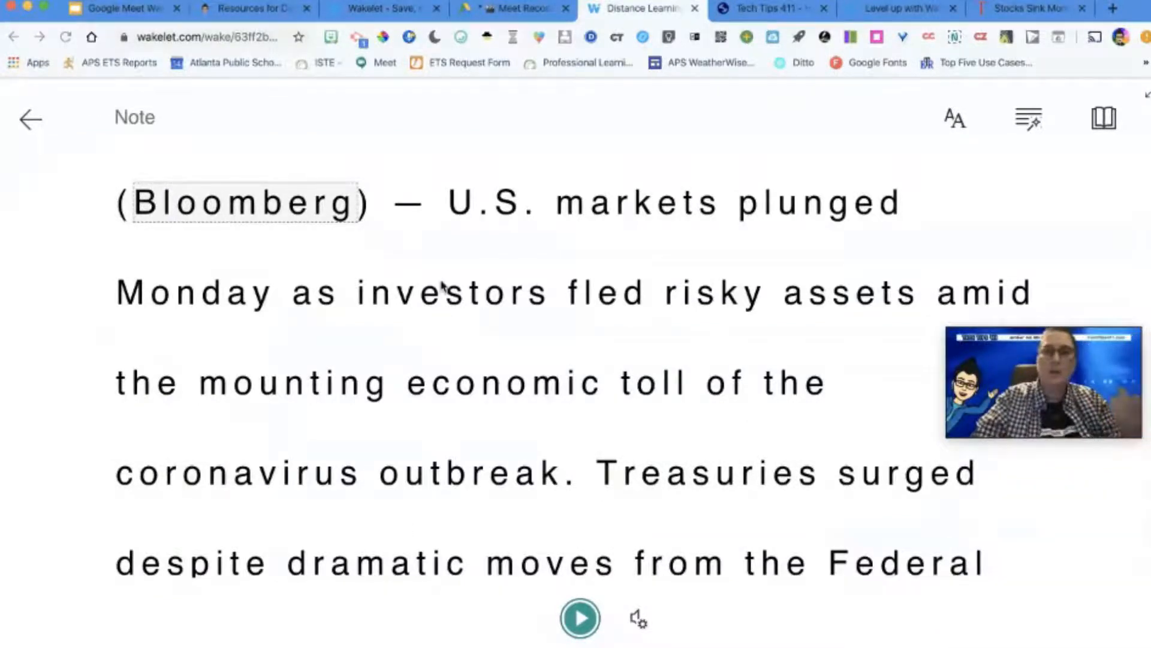
Step: Listen to parts of the article read aloud, view the voice speed and voice selection options, and pause the playback
click(577, 621)
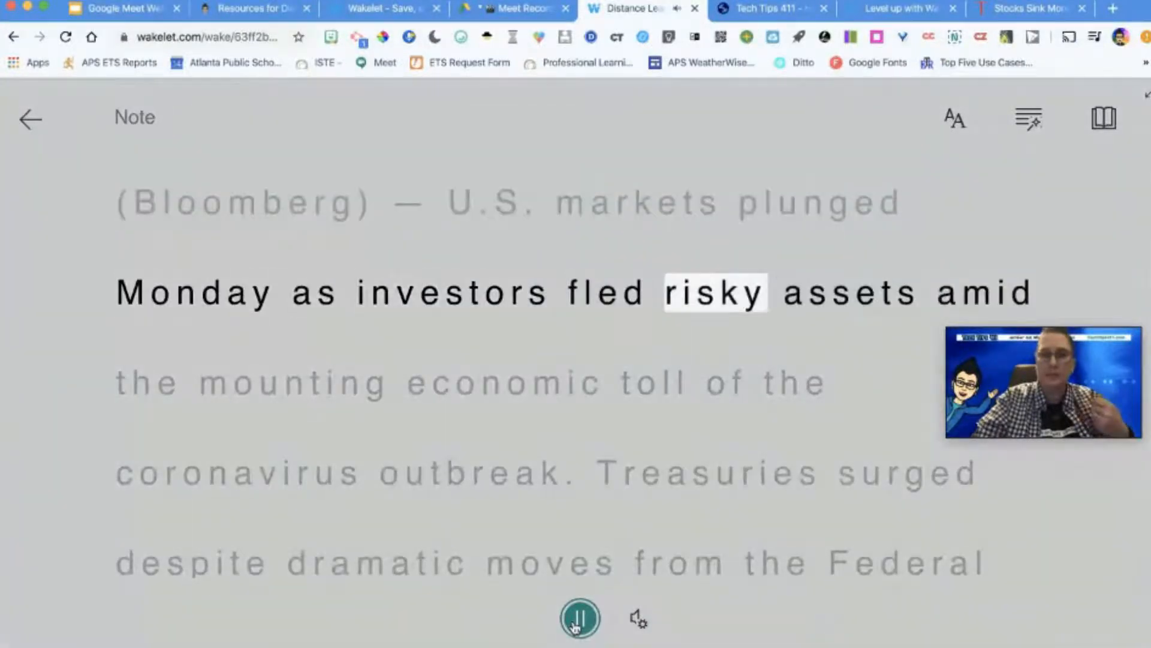
click(577, 621)
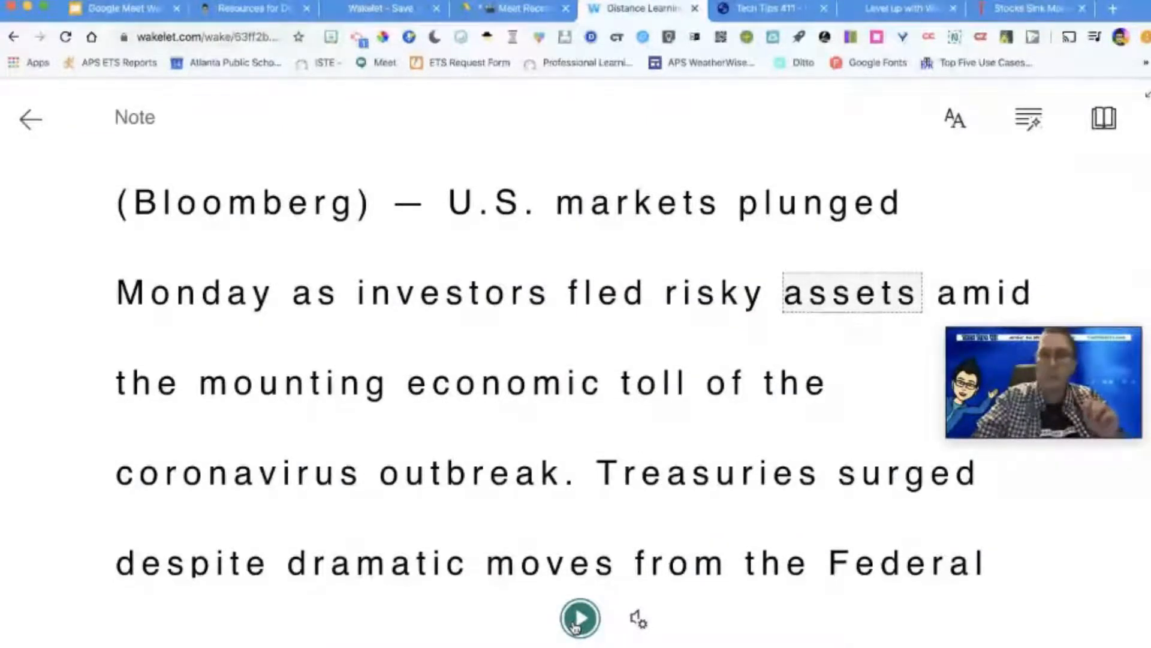
click(636, 618)
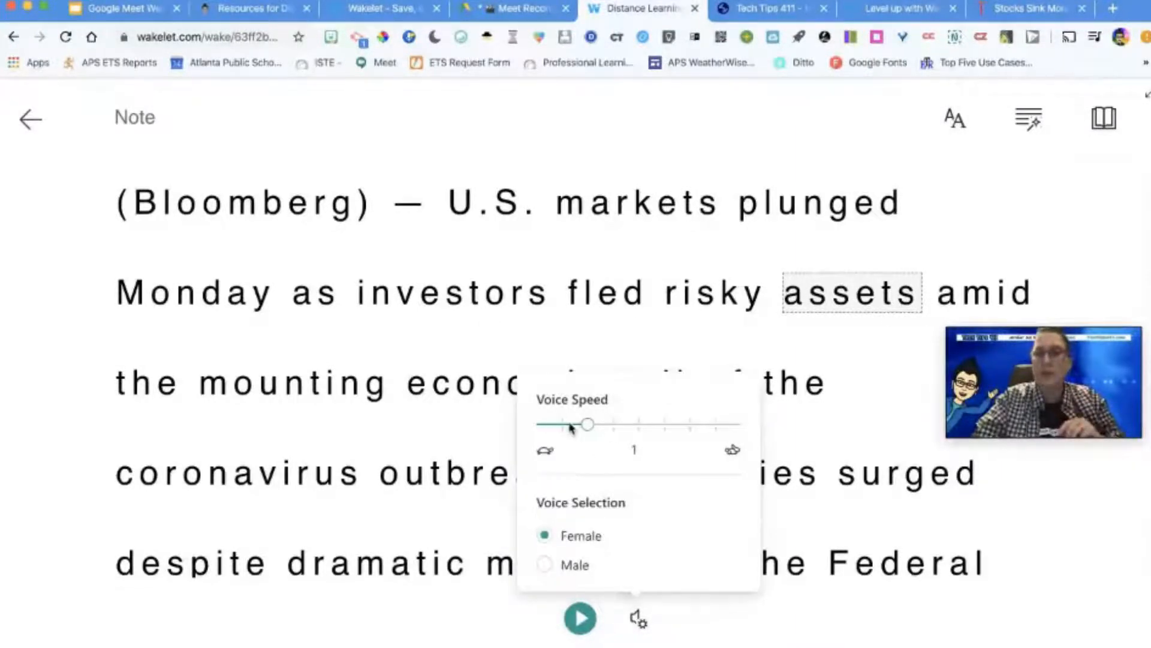
click(581, 620)
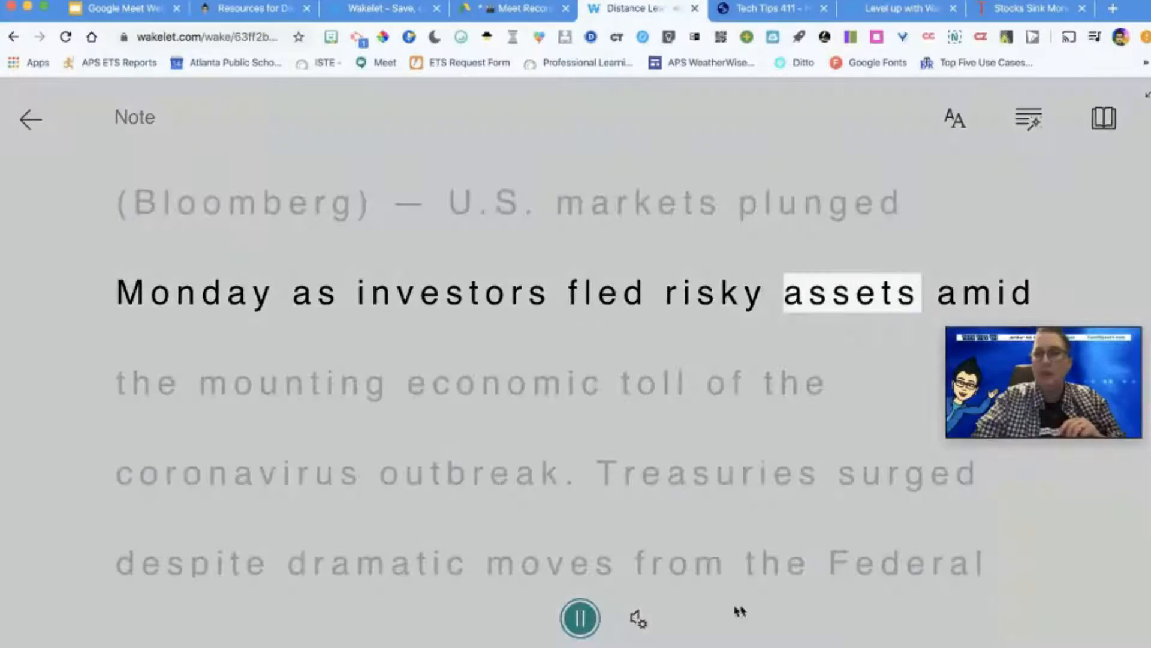
click(580, 619)
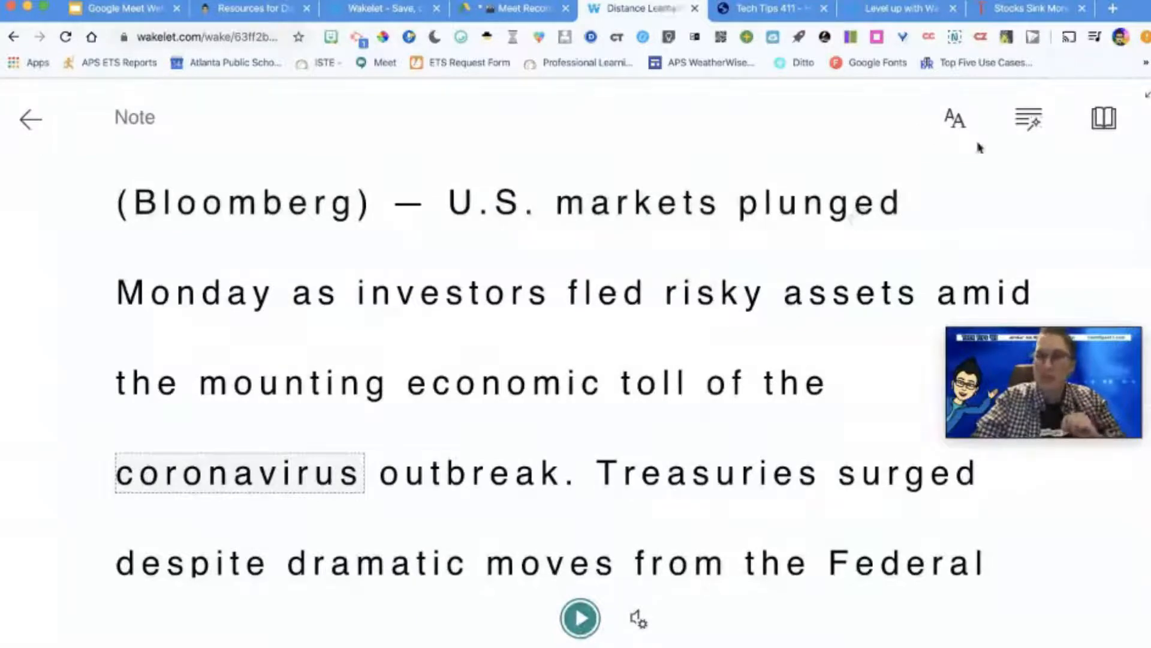
Step: Show syllable breaks and highlight nouns, verbs, adjectives and adverbs with labels in the article text
click(1030, 123)
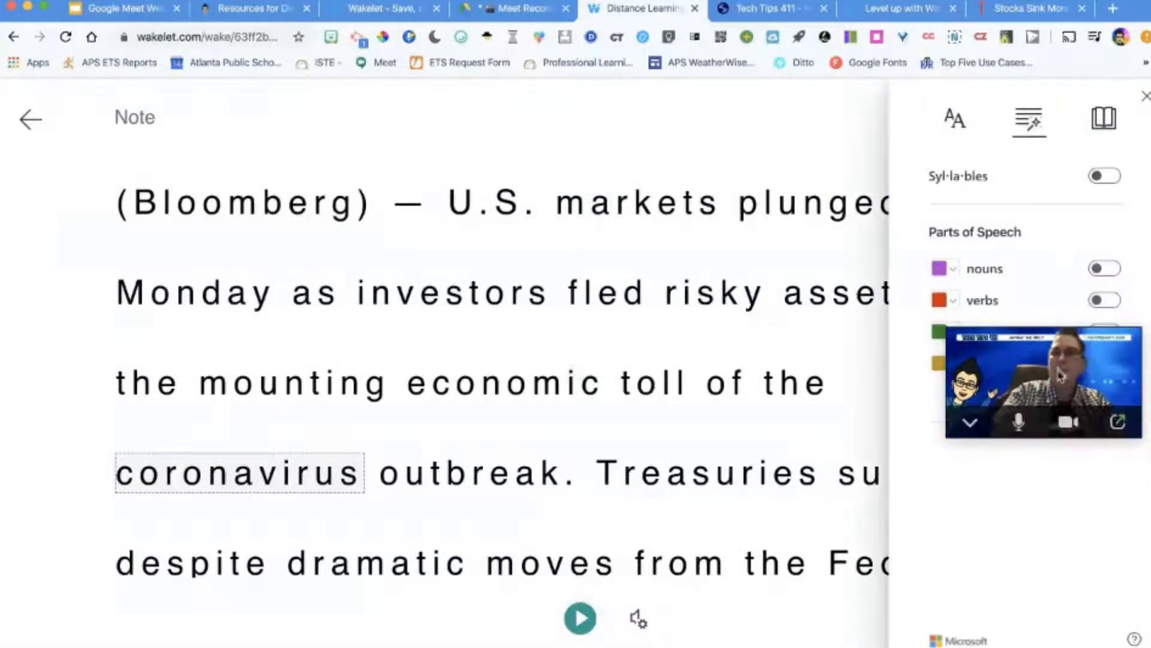
drag(1061, 380, 574, 114)
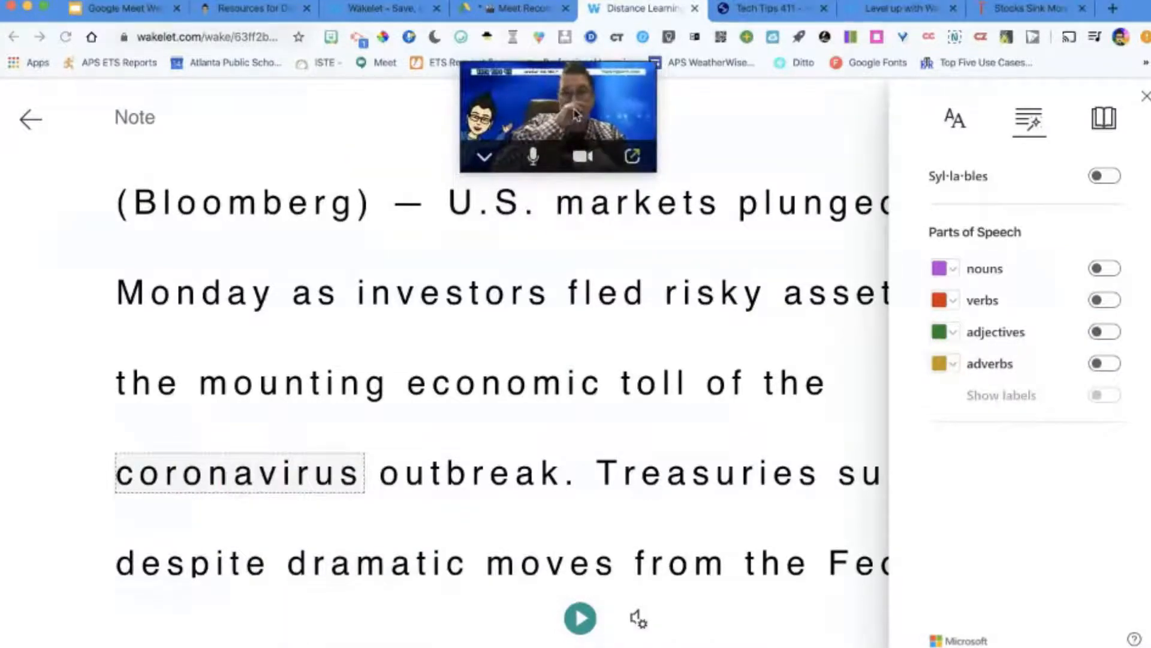
click(1105, 177)
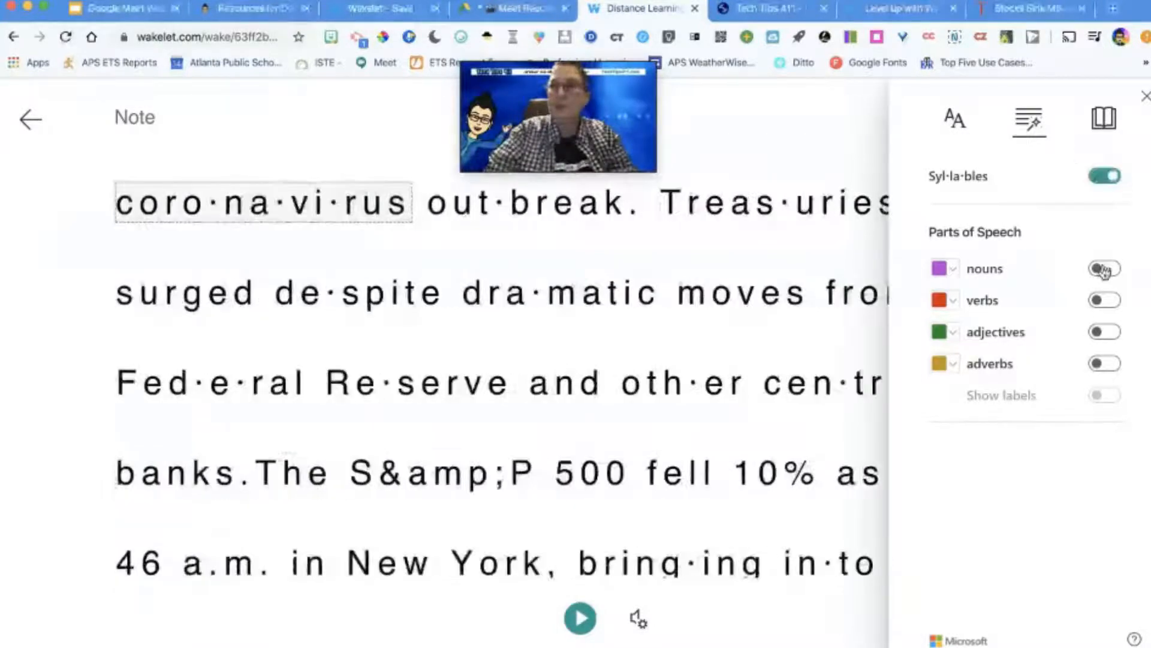
click(1103, 269)
click(1103, 300)
click(1103, 332)
click(1103, 363)
click(1109, 396)
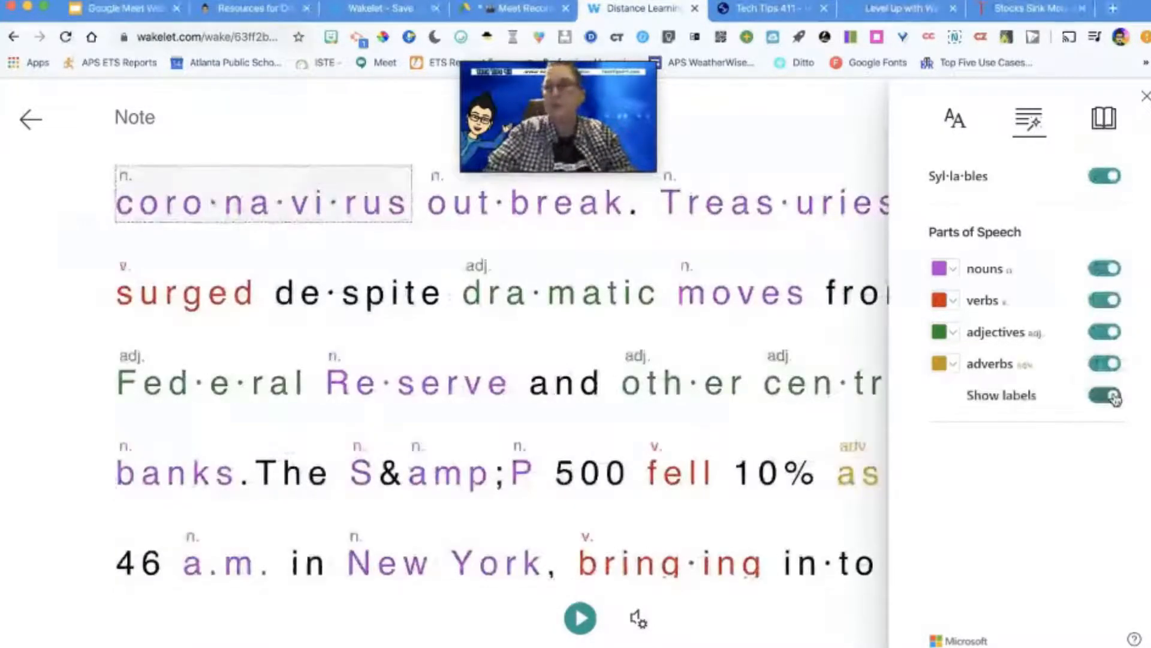
Step: Turn off the part-of-speech labels and the highlighting of adverbs, adjectives and verbs
click(1110, 396)
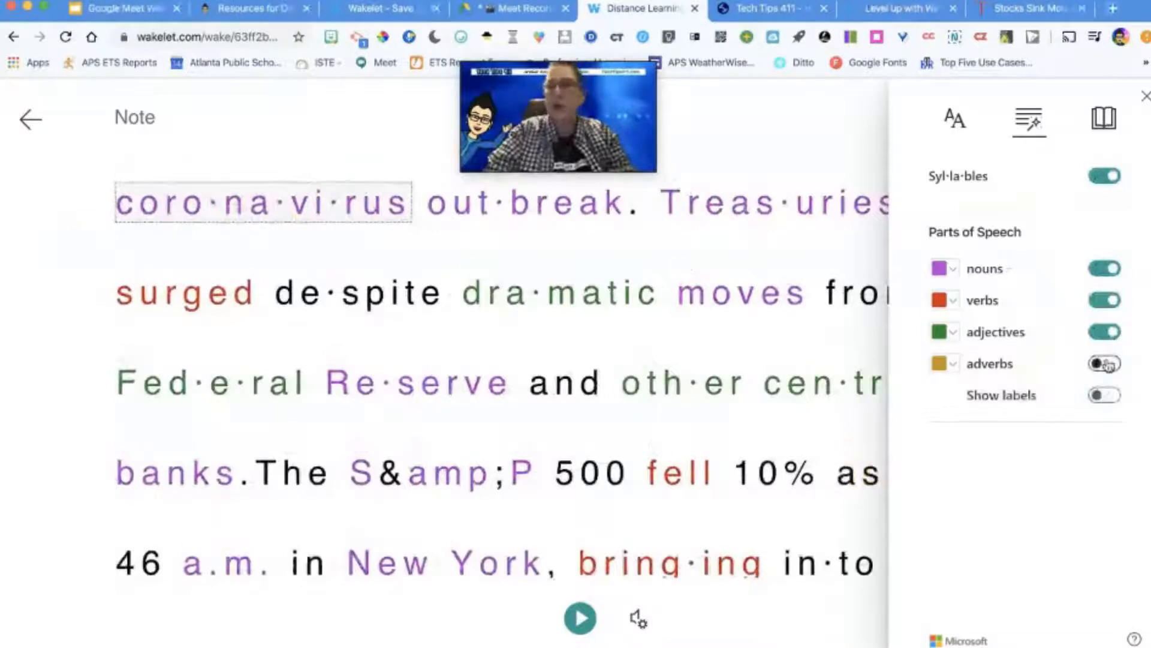
click(1104, 363)
click(1103, 333)
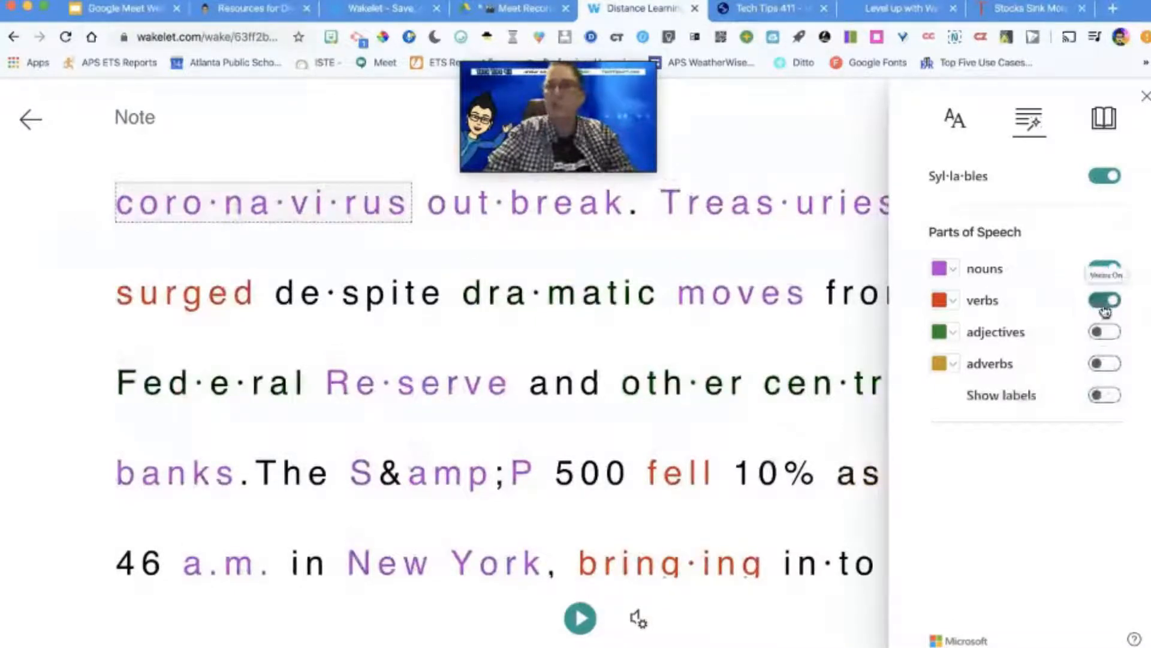
click(1104, 301)
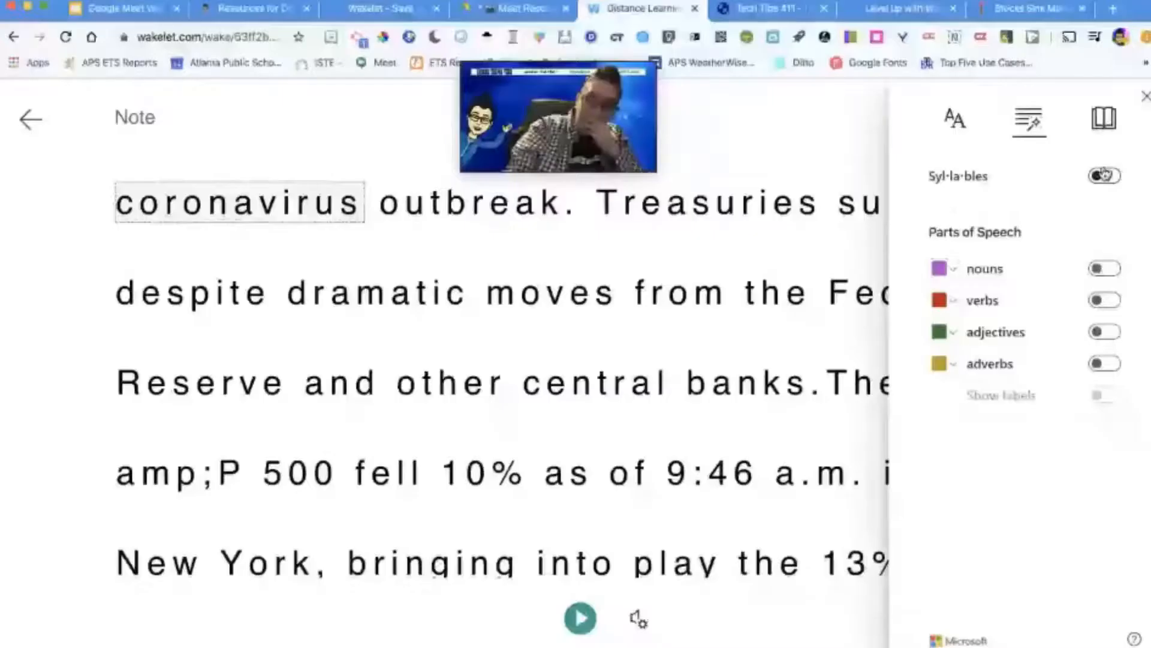
Step: Set the reader text to size 48 Comic Sans without increased spacing, and preview the color themes before returning to white
click(955, 118)
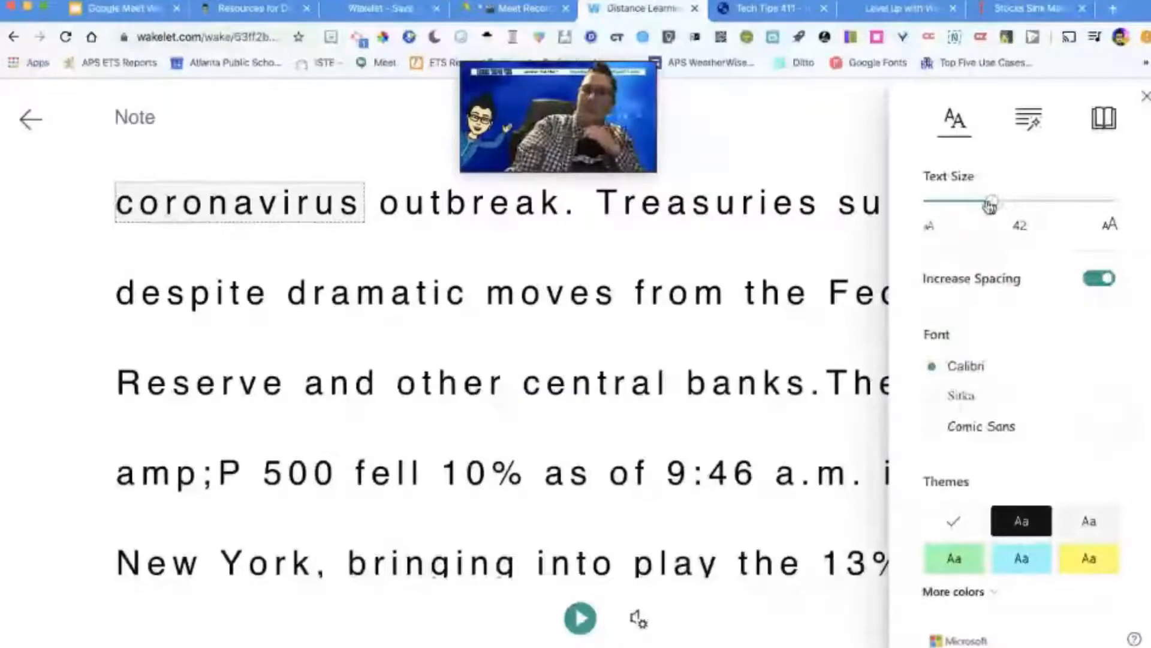
drag(990, 205, 1023, 208)
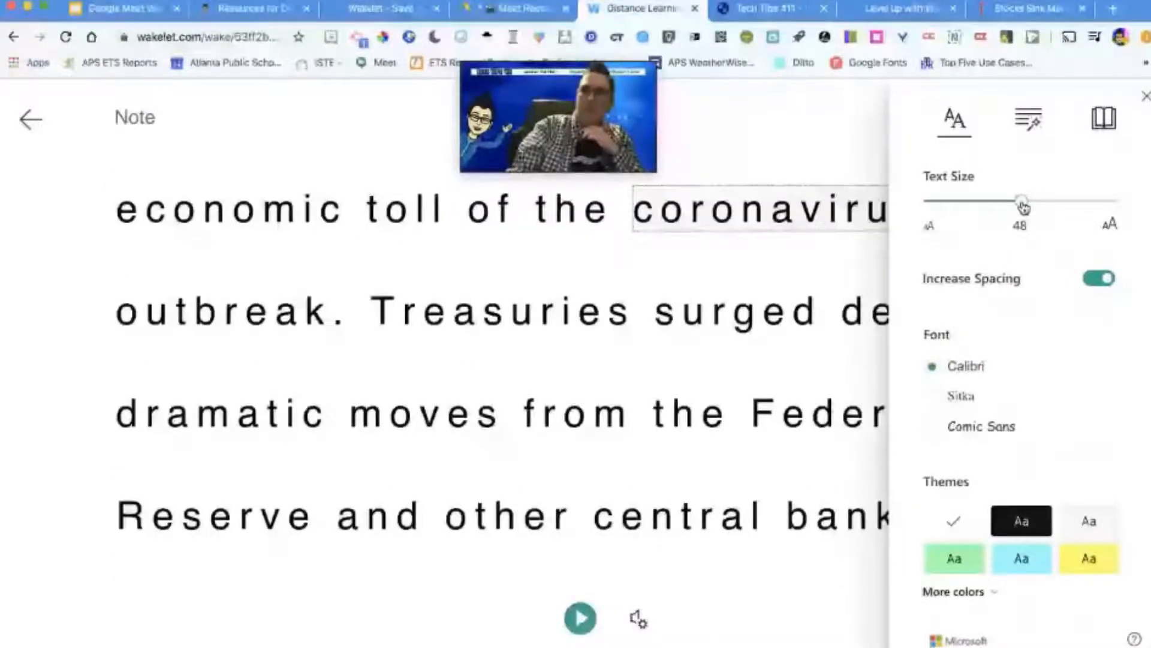
click(1093, 279)
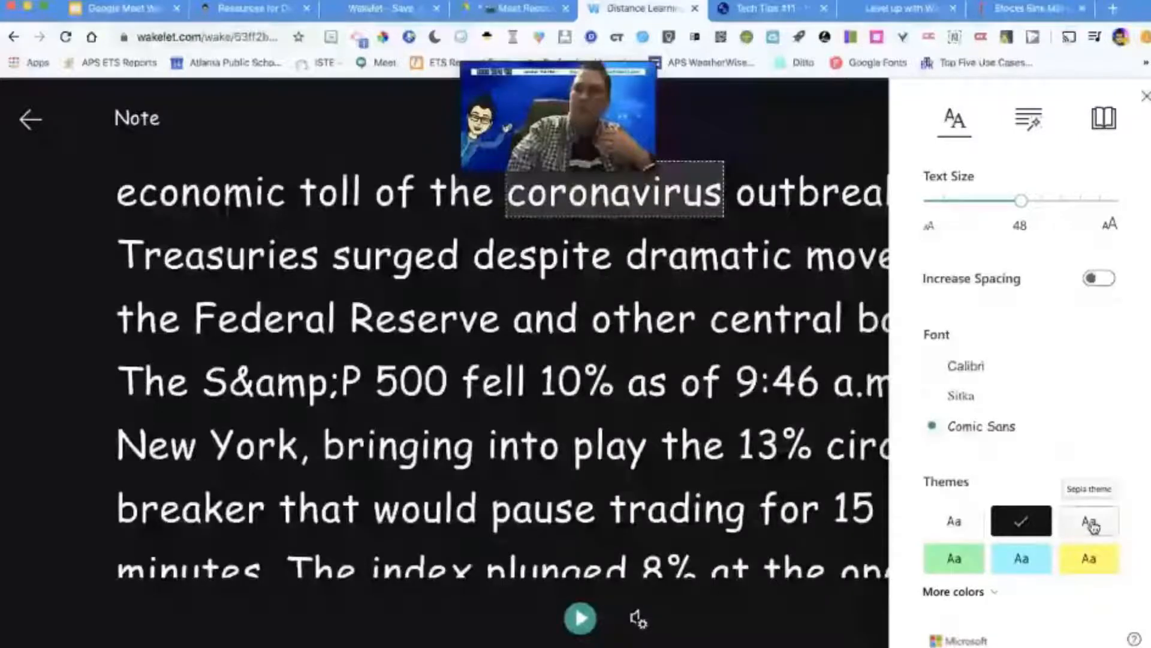
click(1022, 553)
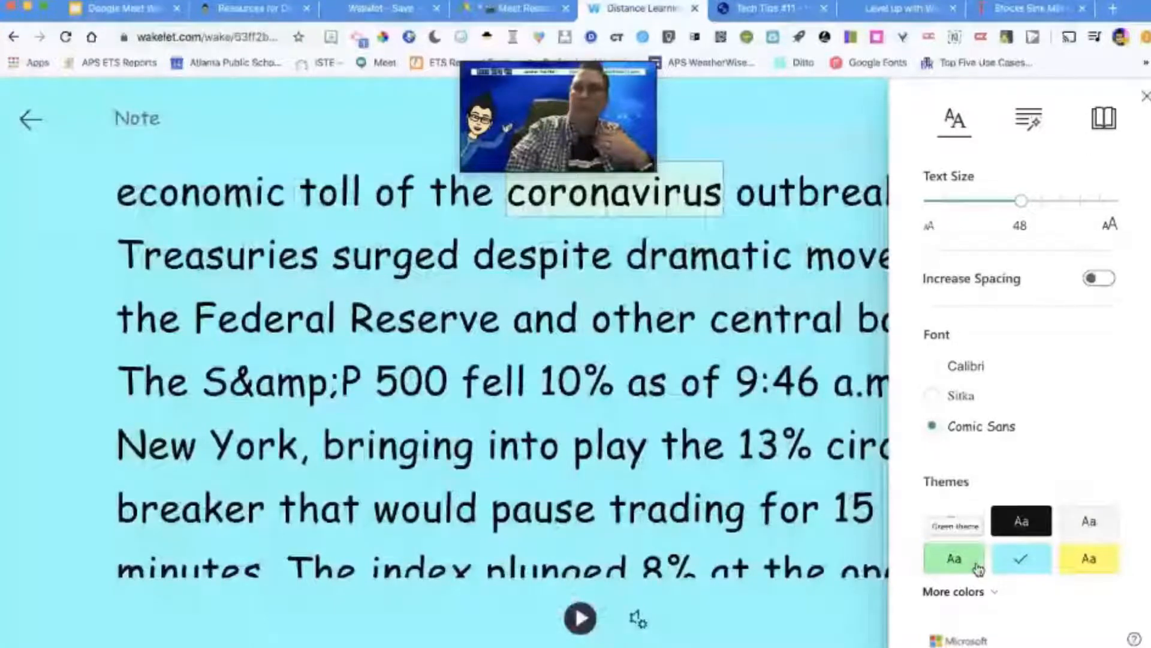
click(954, 521)
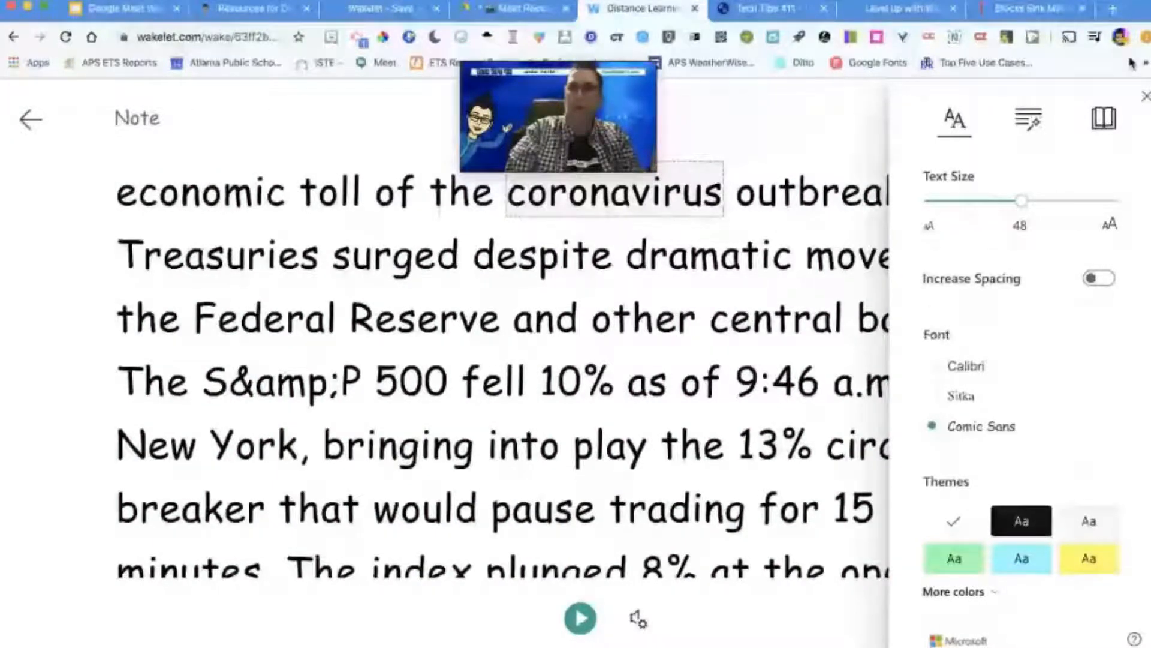
Step: Try Line Focus with one line and with three lines of text, and turn it off
click(1103, 118)
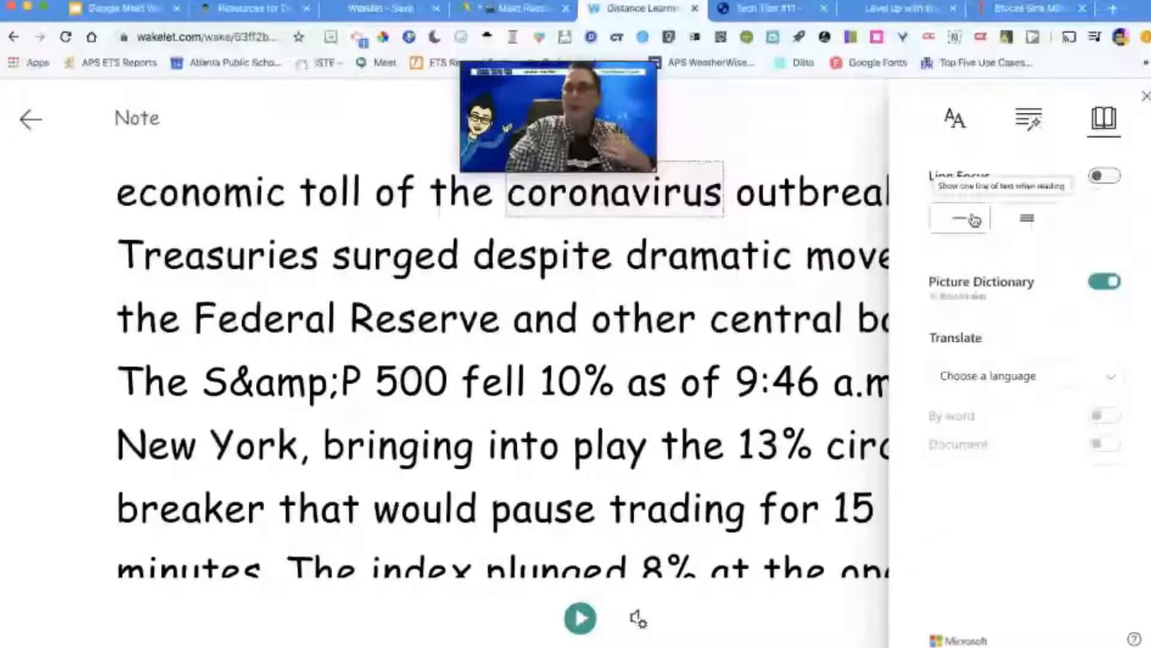
click(959, 219)
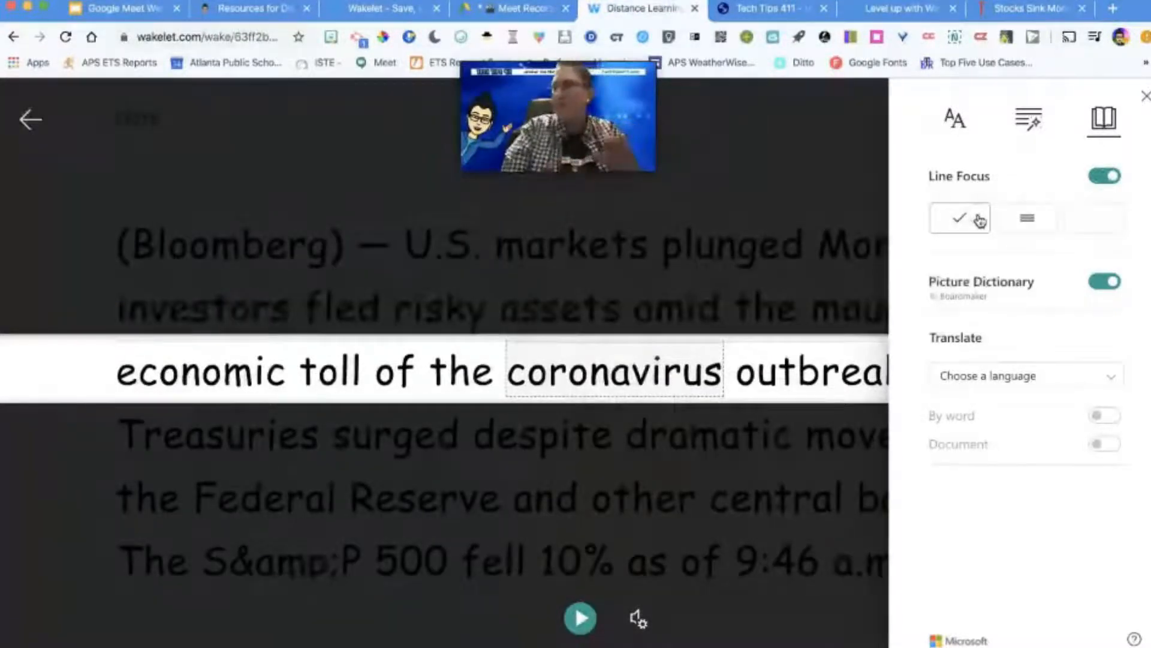
click(1028, 219)
click(1100, 178)
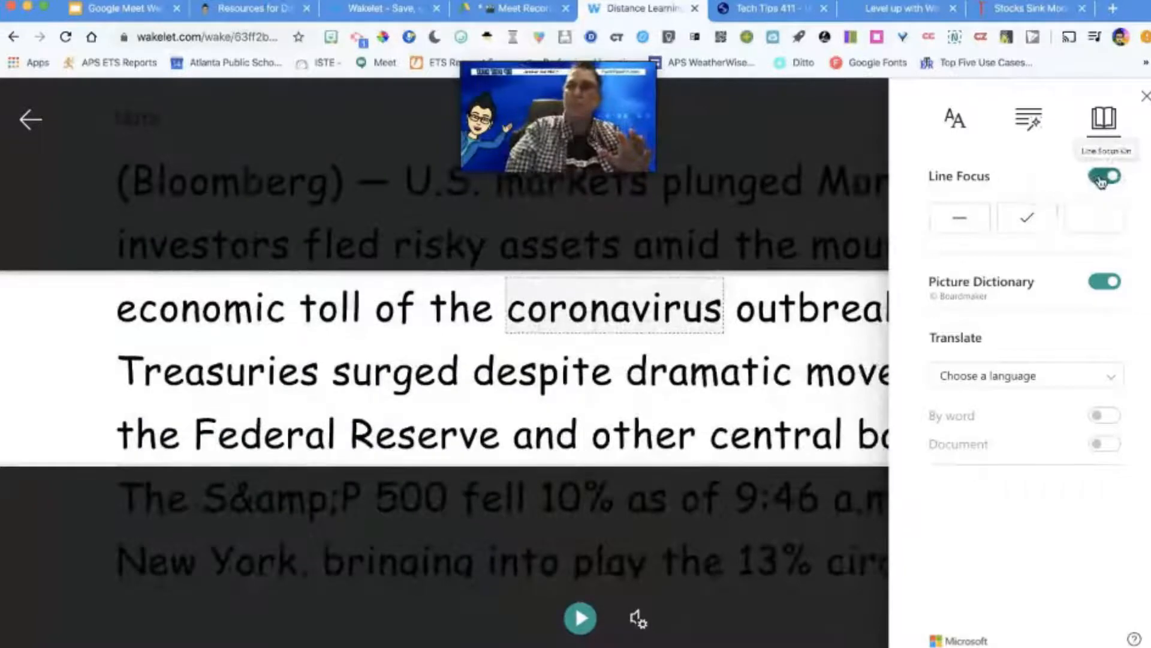
Step: Set the reader's translation language to German (Germany) and translate the whole document
click(1035, 376)
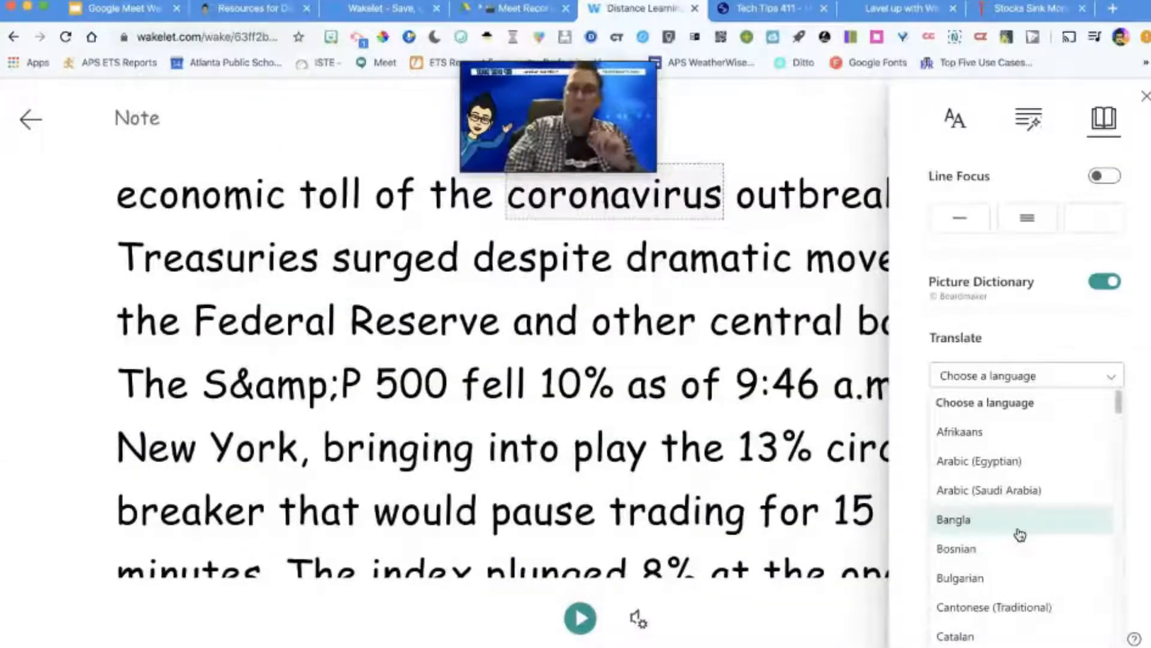
scroll(1020, 534, down, 5)
scroll(1020, 534, down, 10)
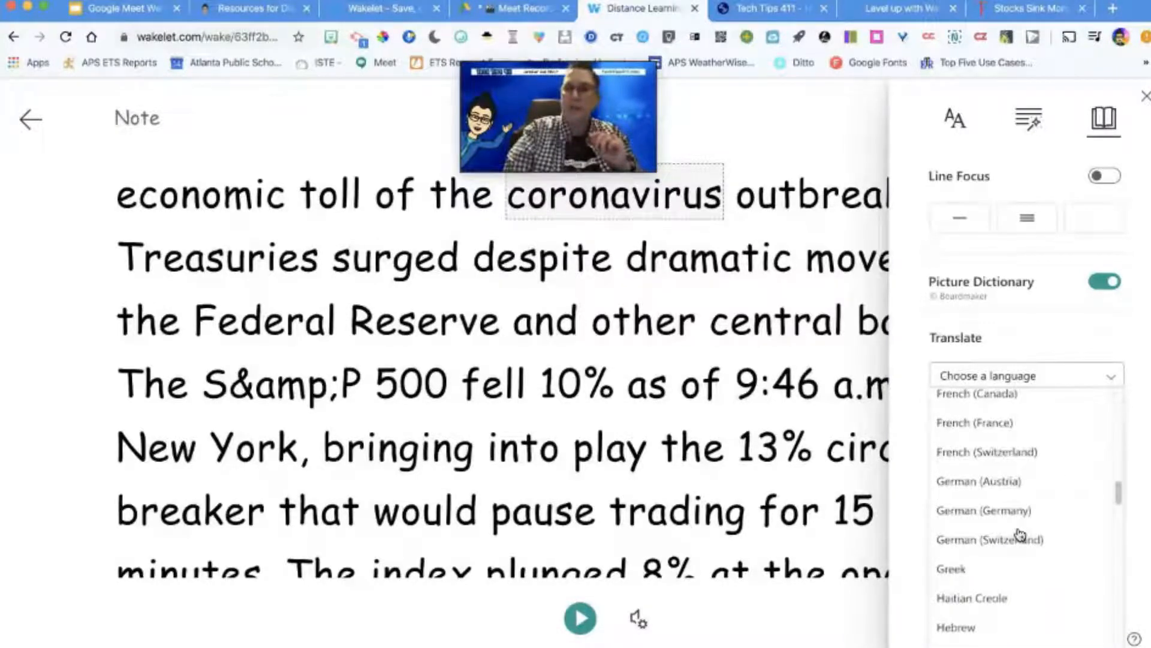
scroll(1019, 534, down, 1)
click(1019, 512)
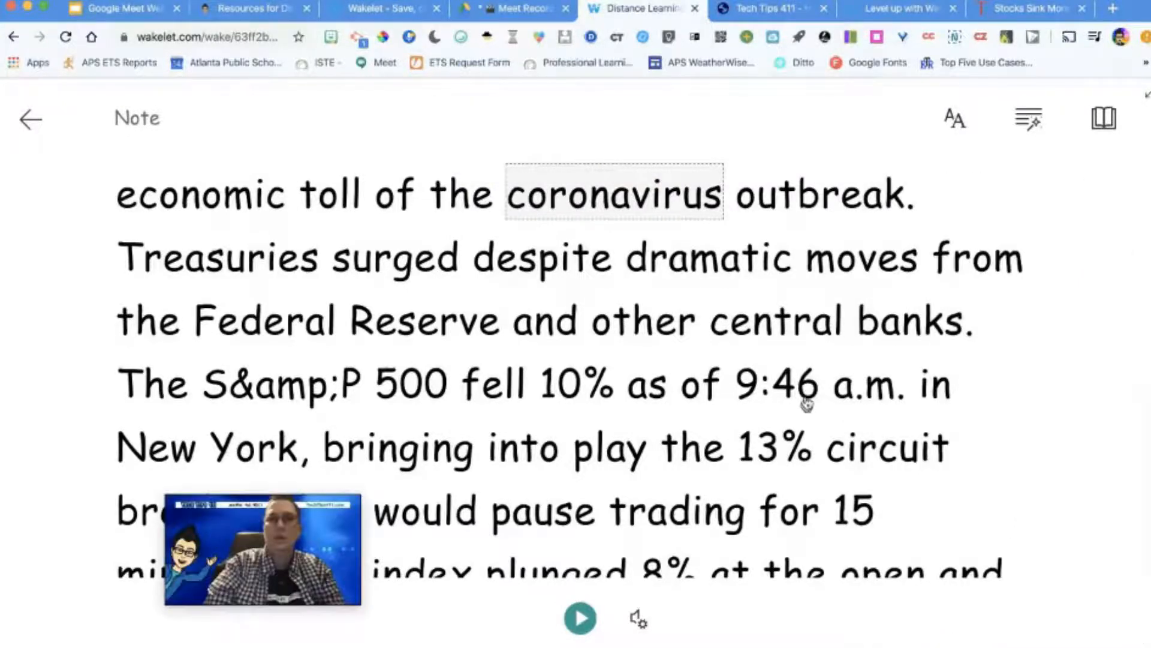
scroll(807, 403, up, 1)
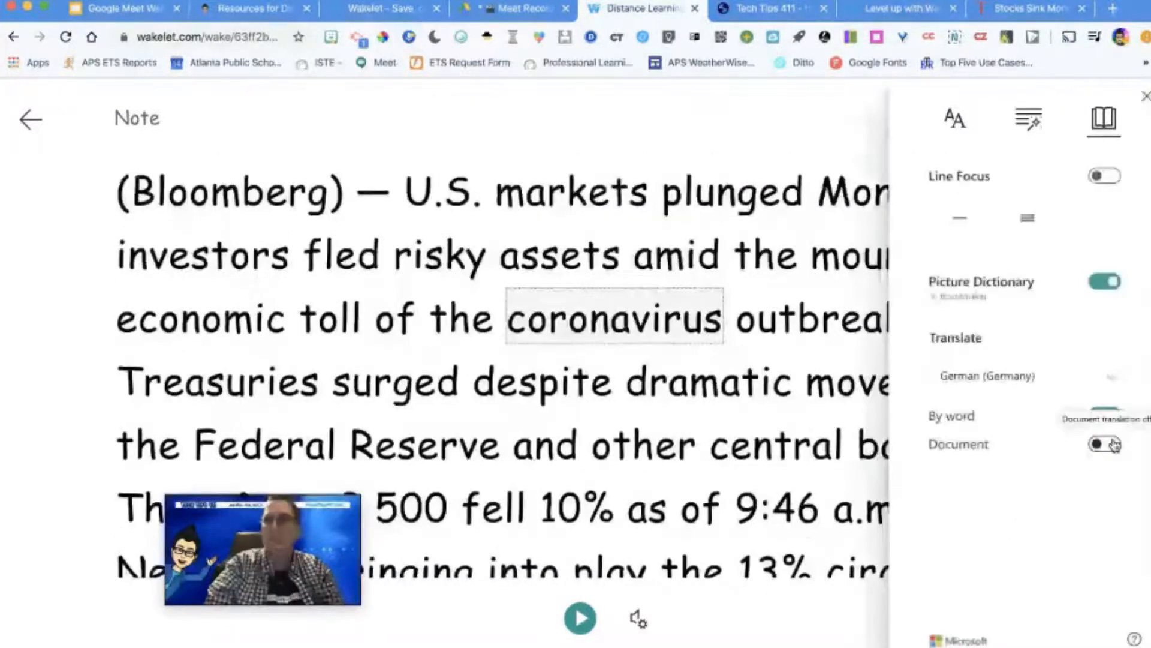
click(1107, 445)
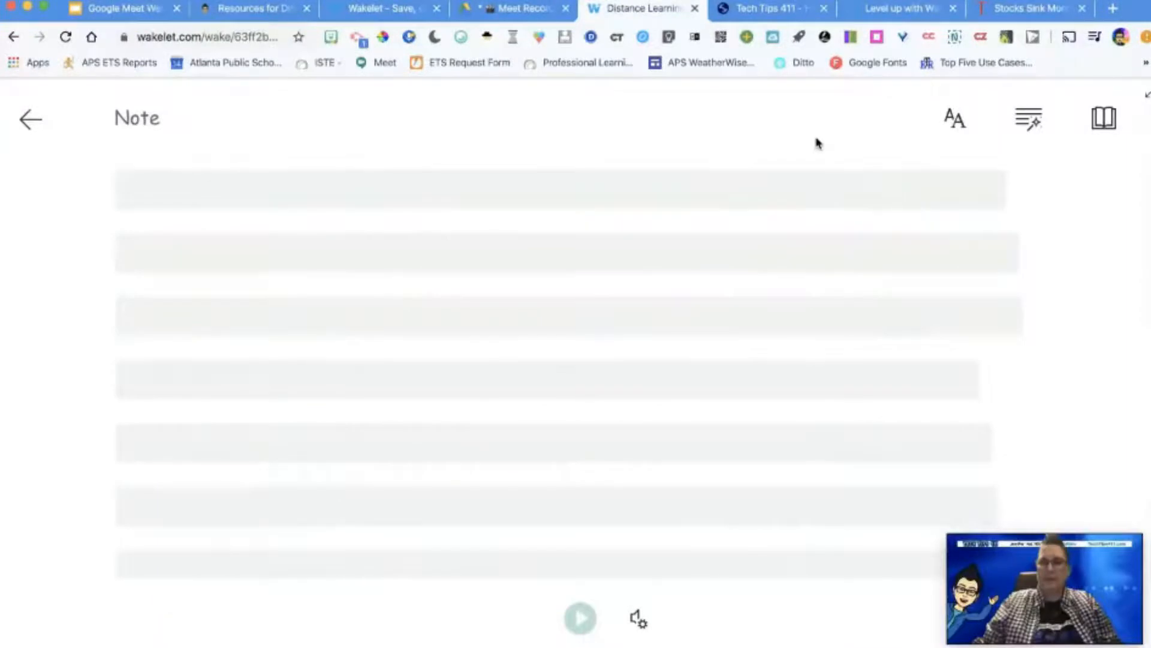
scroll(849, 282, up, 2)
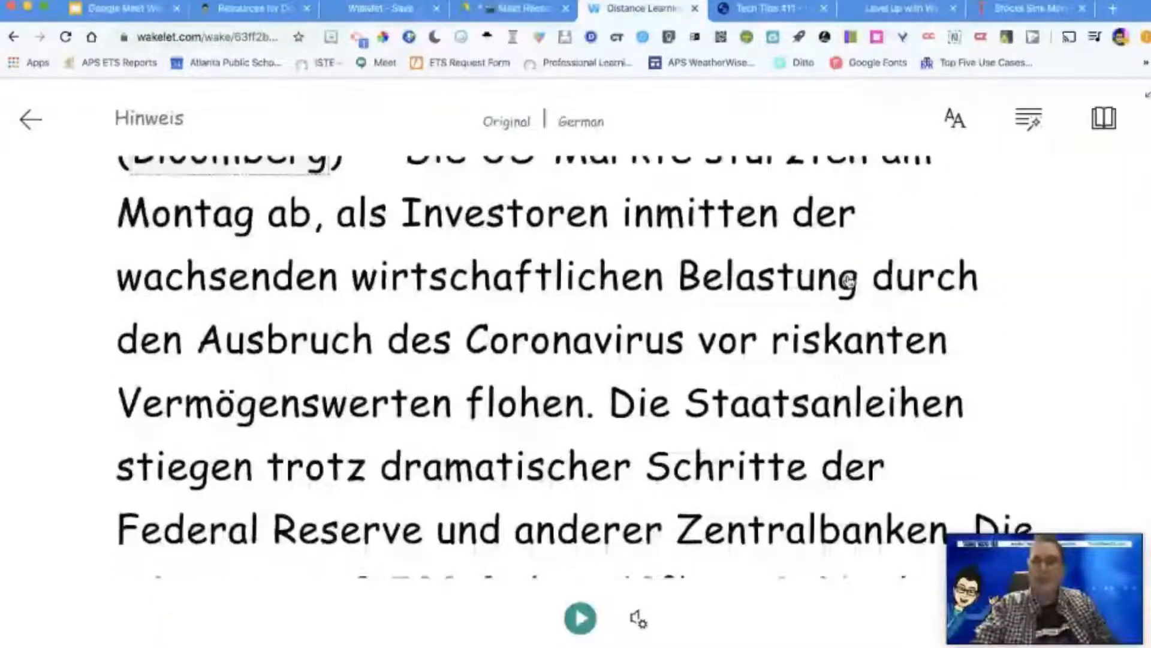
Step: Play the German article text aloud, pause it, and exit the Immersive Reader
click(579, 623)
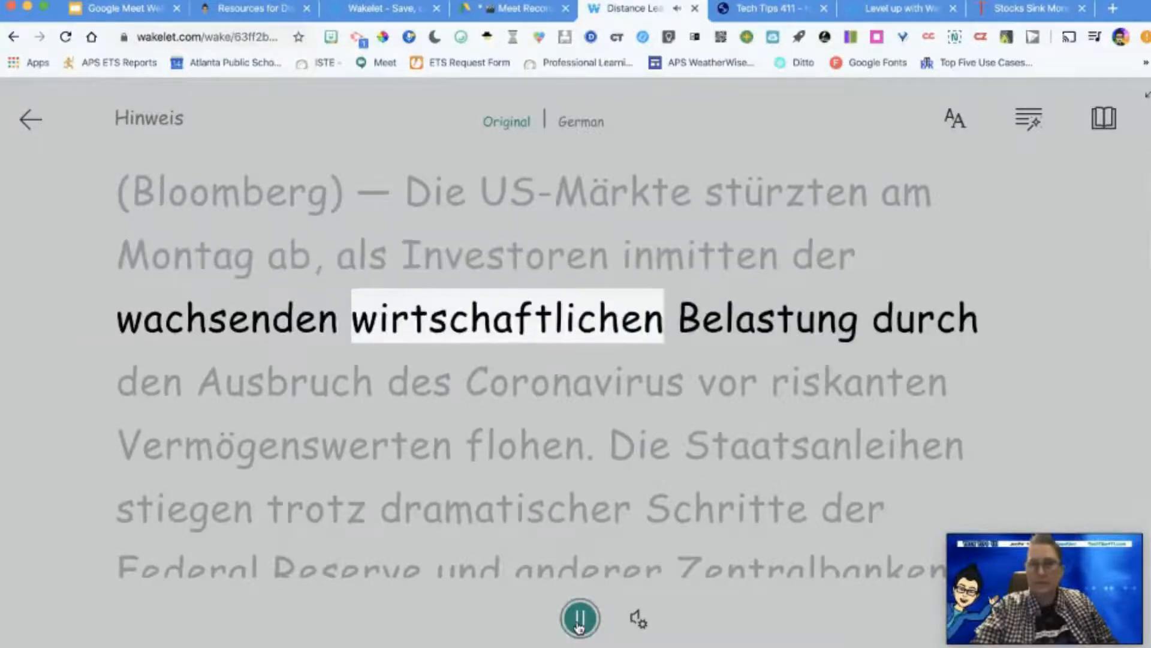
click(580, 627)
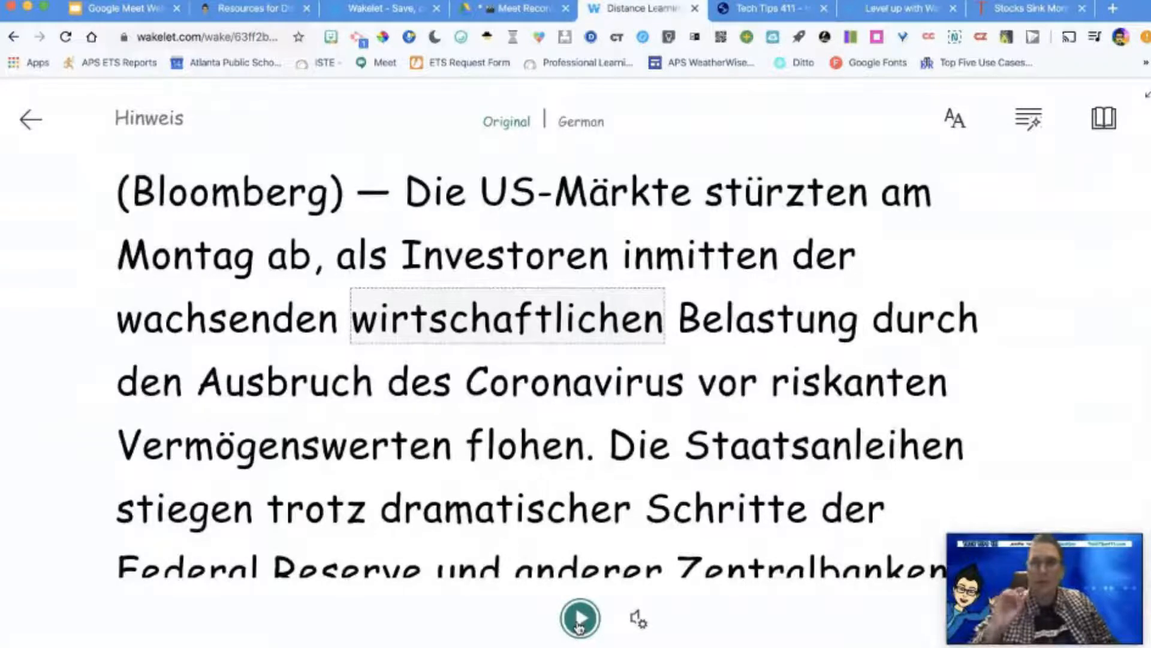
click(30, 119)
Step: Copy the contributor invitation link for the Distance Learning Plan collection and view the option for inviting by name or email
scroll(570, 384, up, 5)
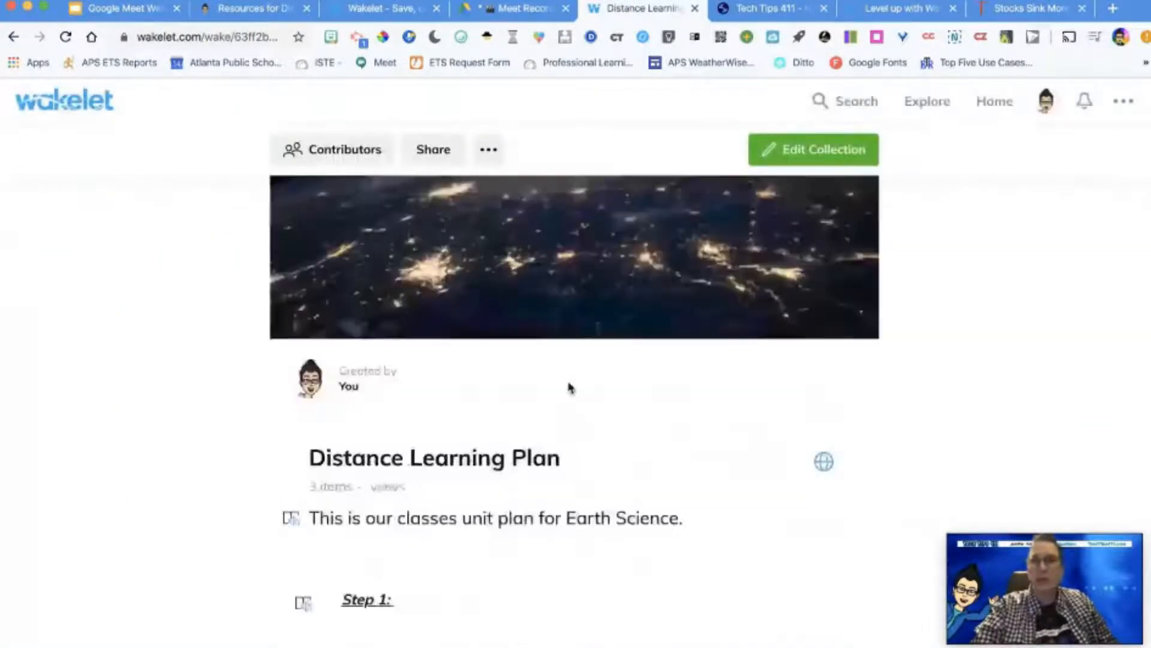
scroll(570, 388, up, 1)
scroll(570, 388, down, 1)
scroll(571, 388, up, 2)
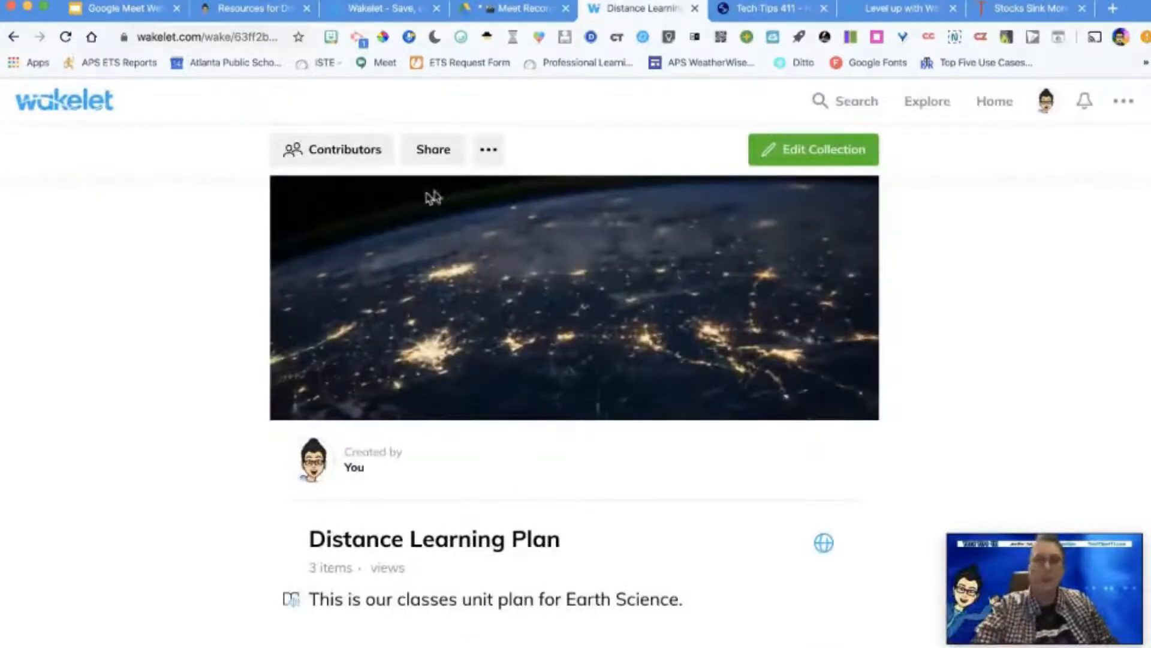
click(345, 154)
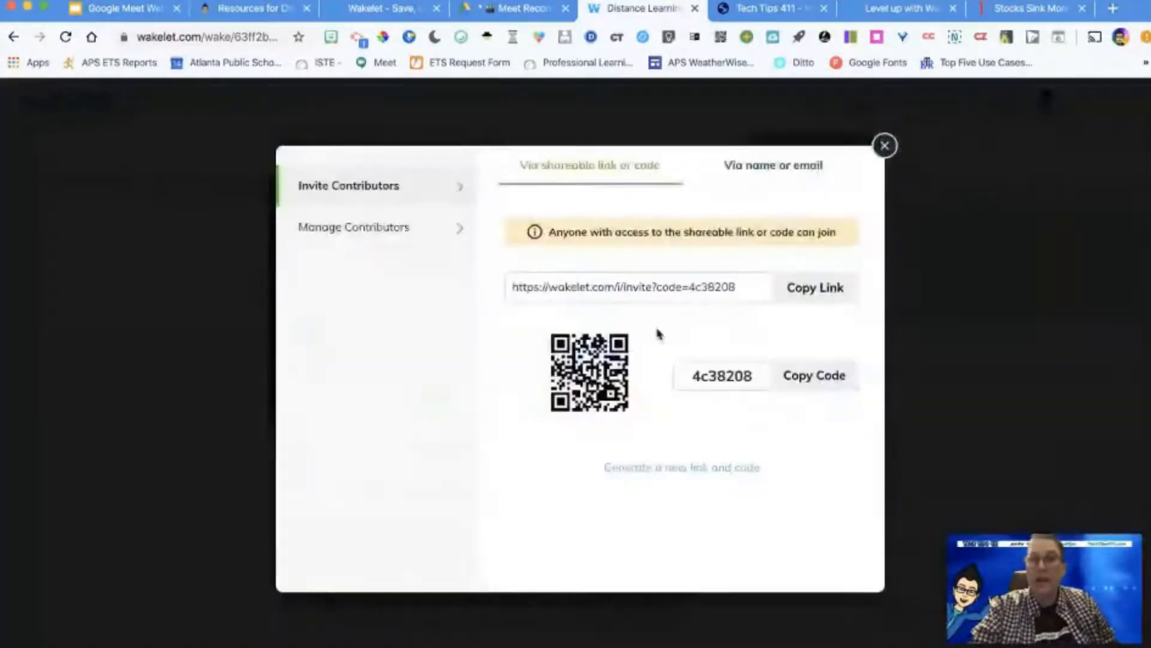
click(820, 288)
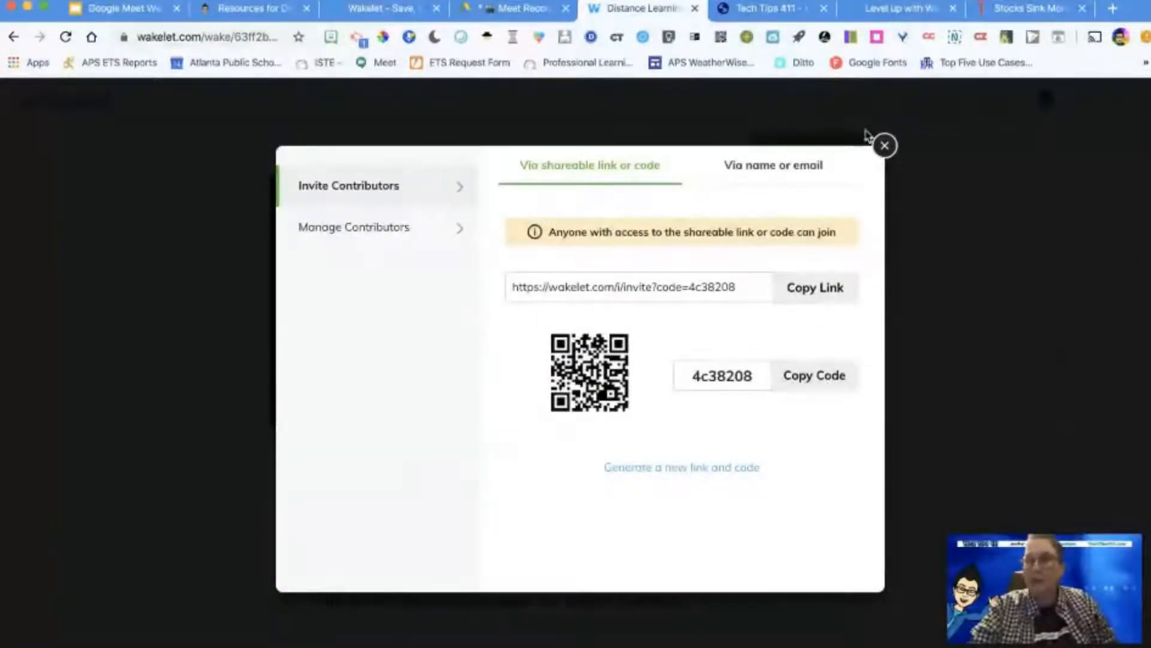
click(795, 173)
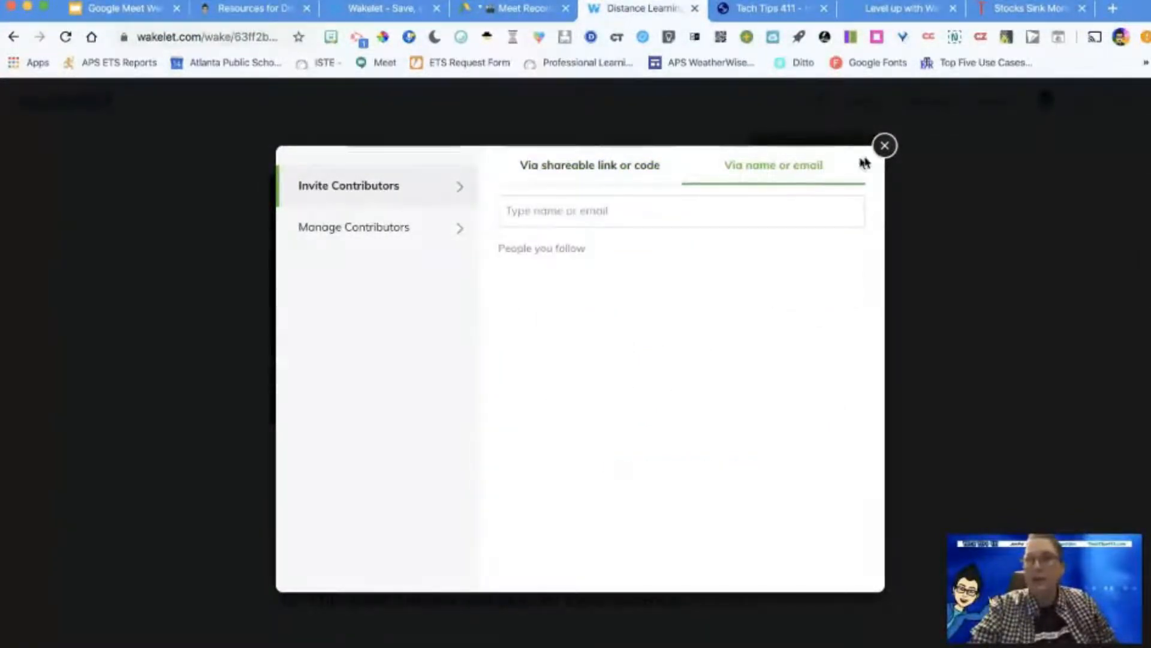
click(884, 146)
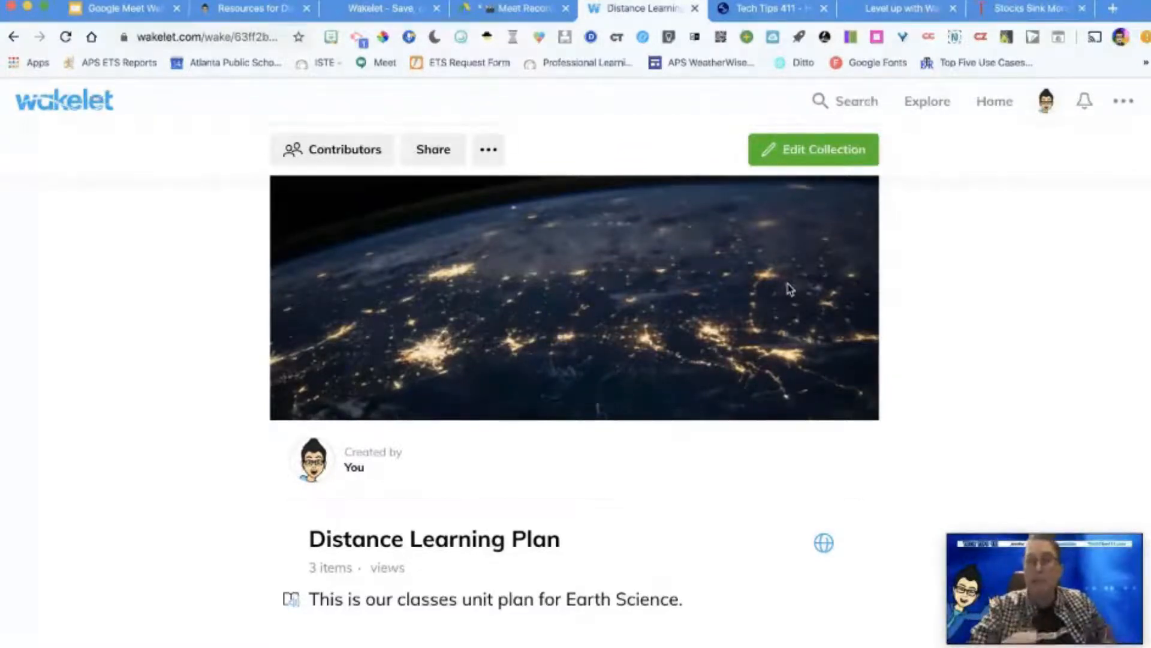
Step: Share the collection to Google Classroom by creating an assignment for the Bunche MS - Edtech Training class
click(453, 161)
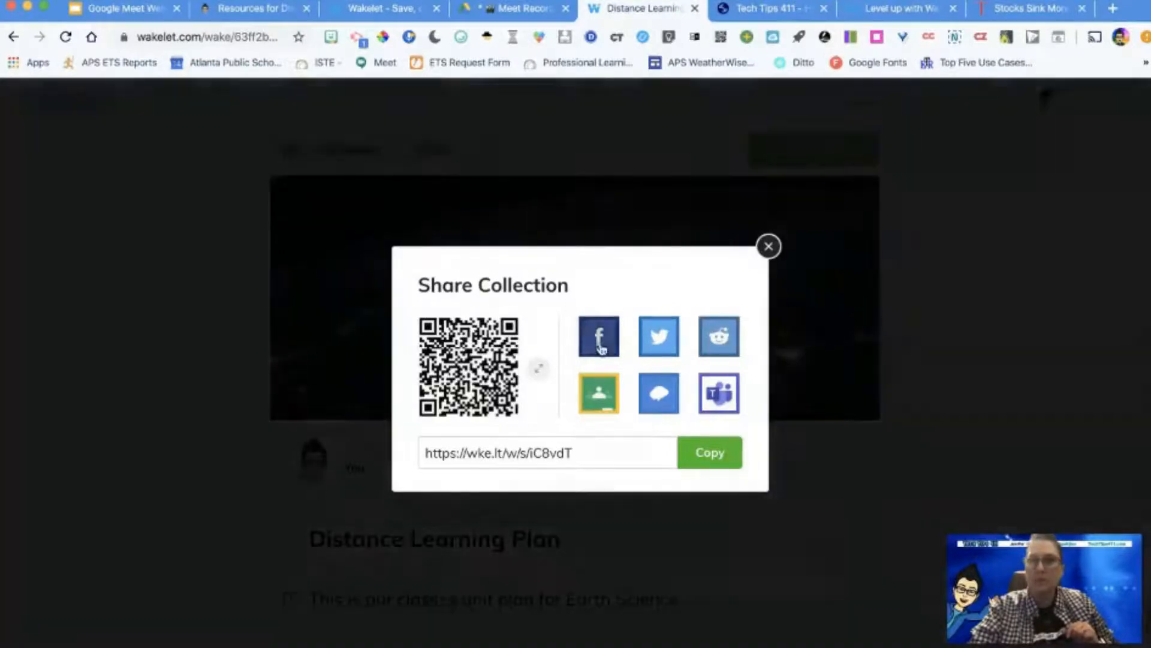
click(603, 396)
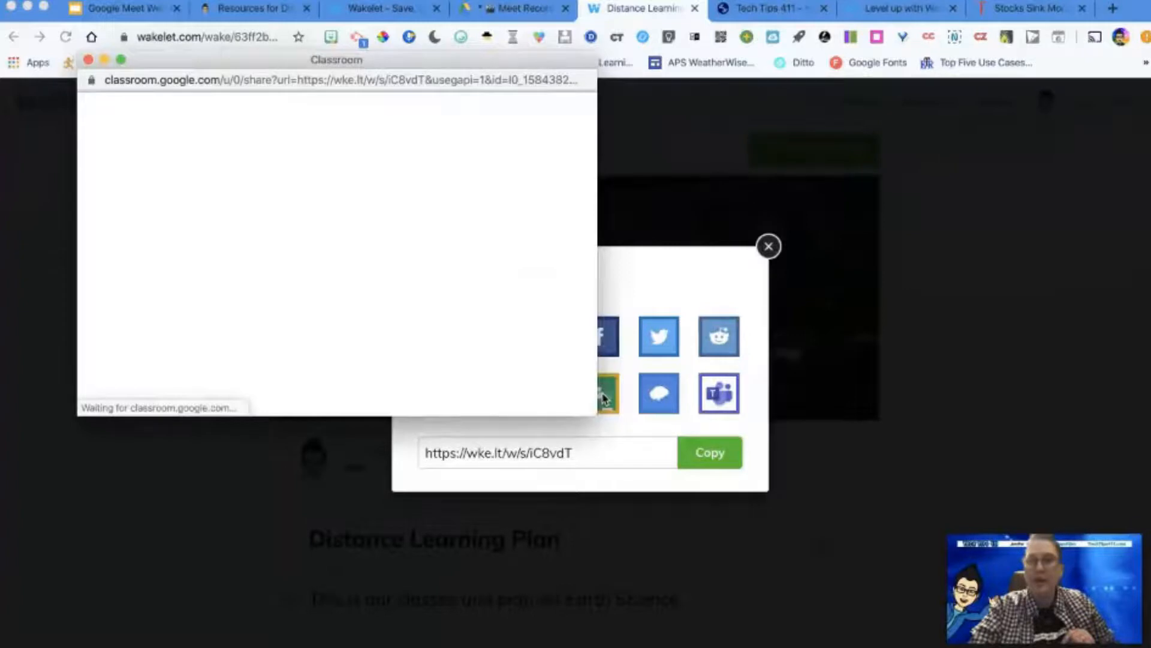
scroll(414, 315, down, 1)
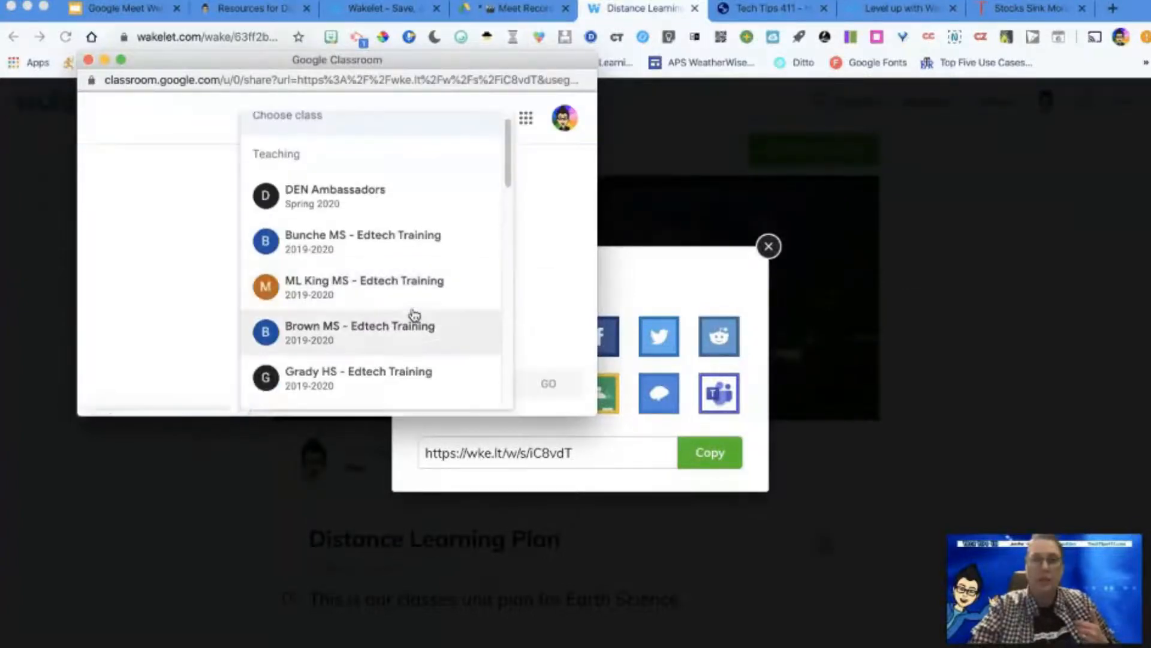
click(401, 248)
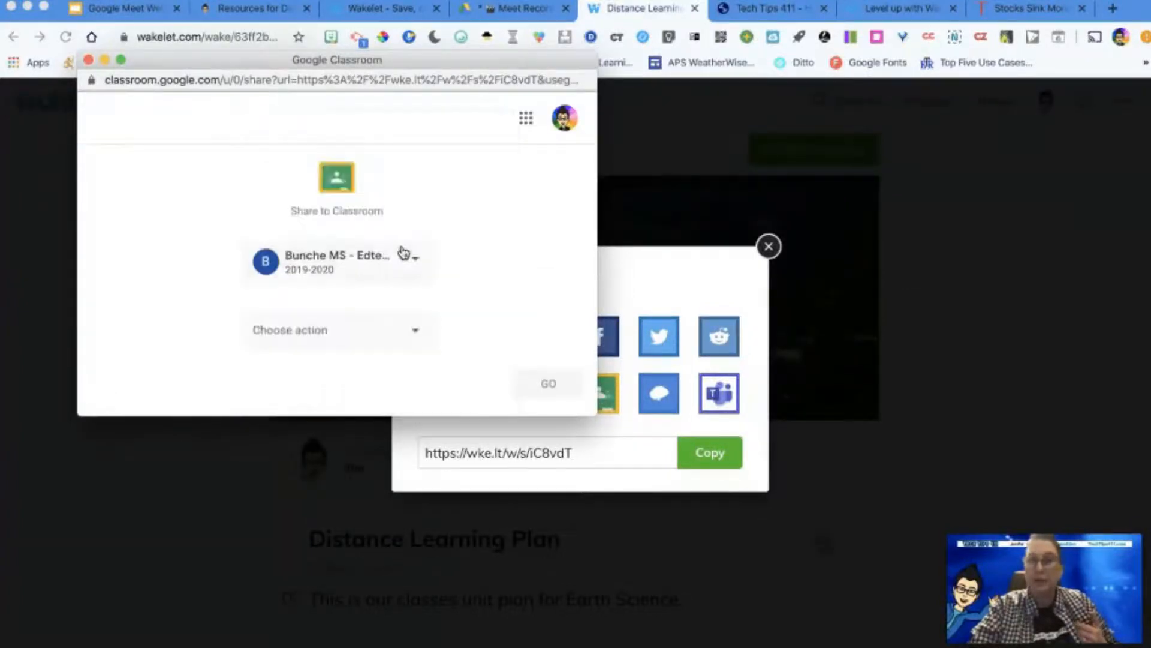
click(387, 348)
click(373, 258)
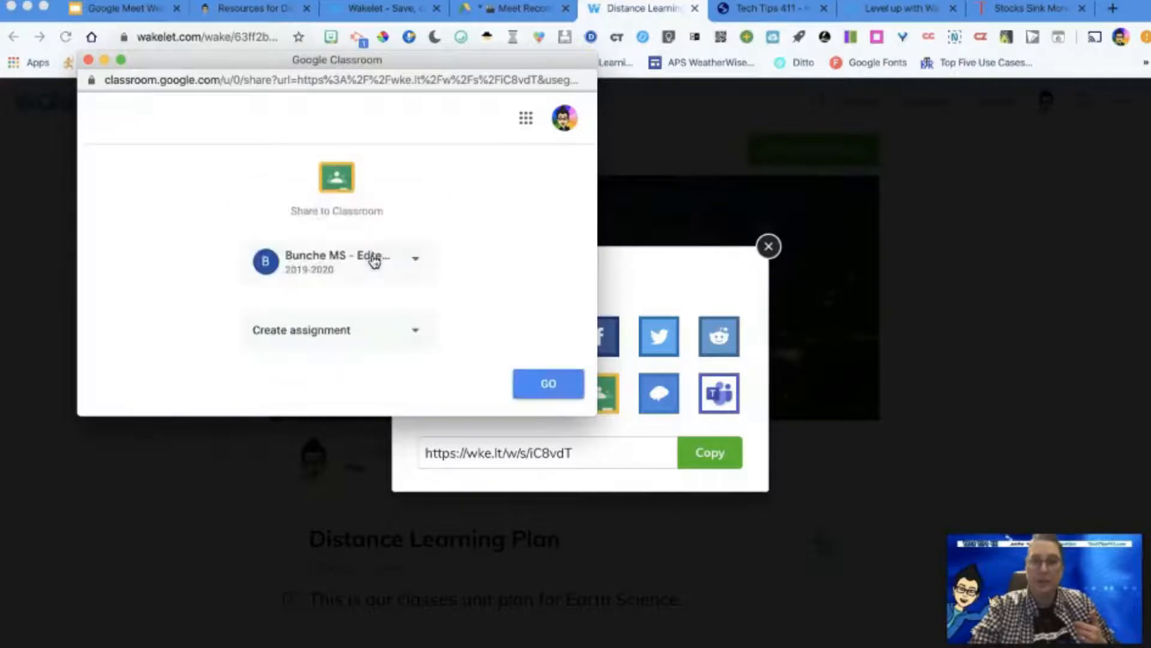
click(536, 386)
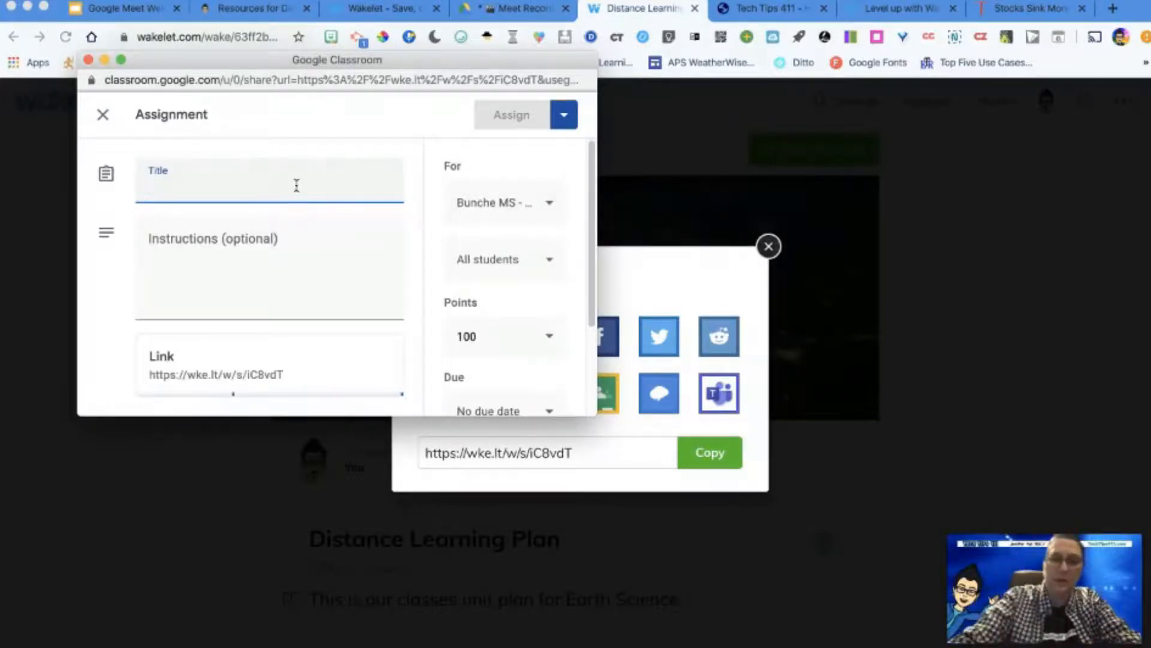
Step: Title the Classroom assignment "Unit Resource"
text(Unit Re)
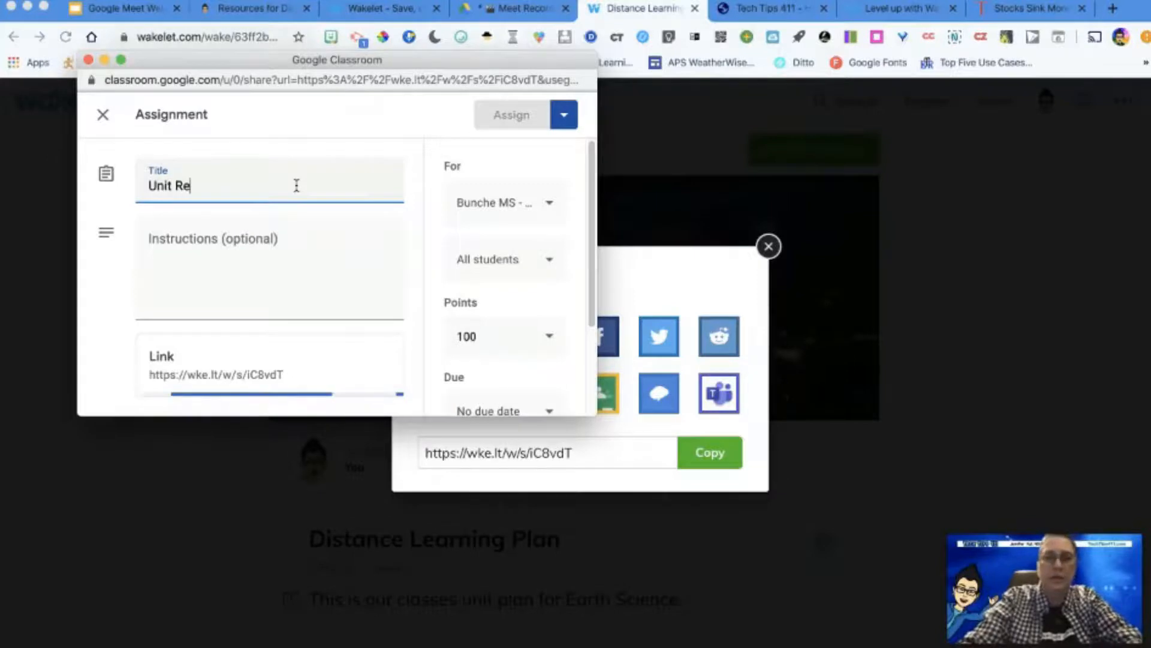
text(source)
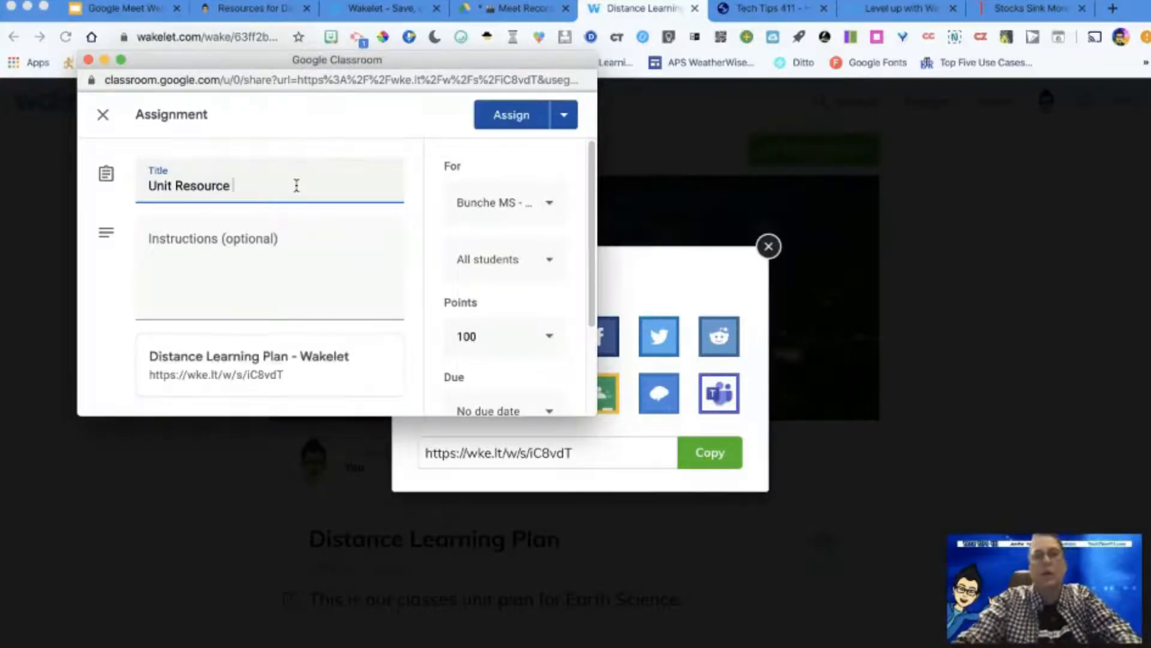
Step: Add the ML King MS, Brown MS, Grady HS and Inman MS classes to the assignment's recipients
click(547, 210)
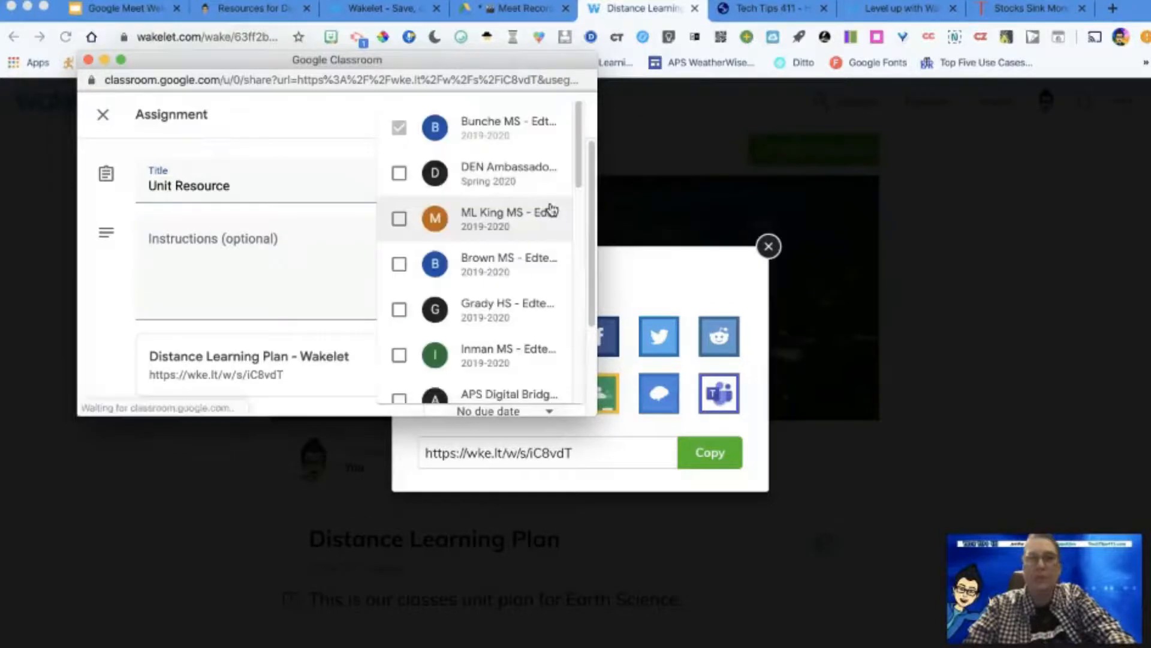
click(399, 220)
click(398, 263)
click(399, 309)
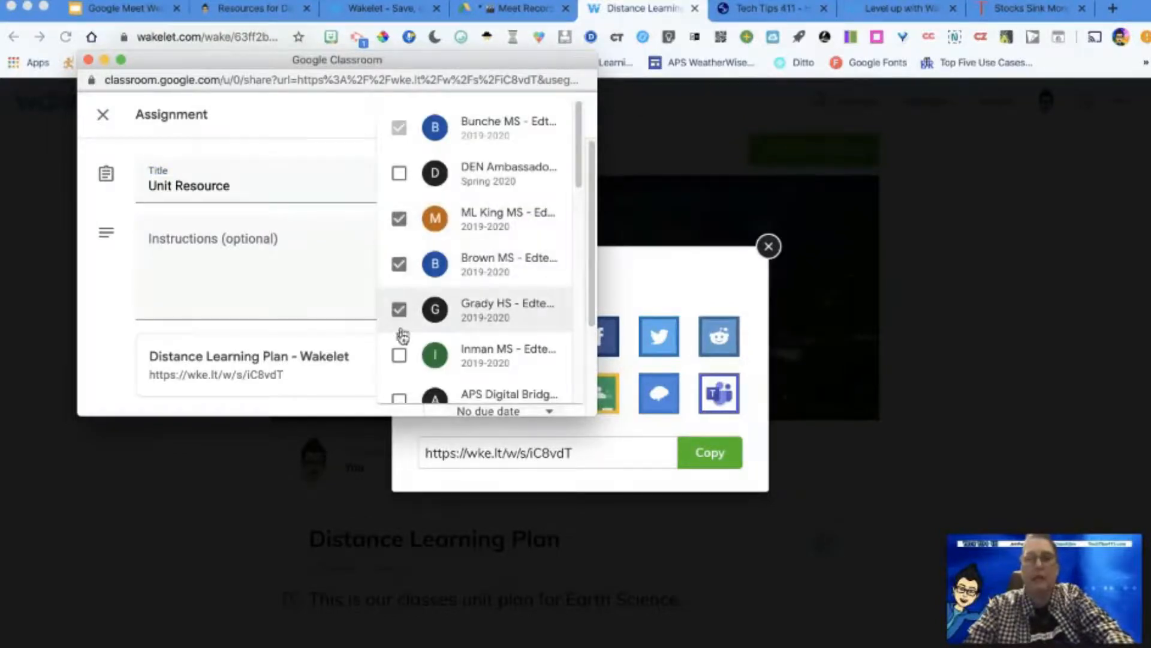
click(399, 355)
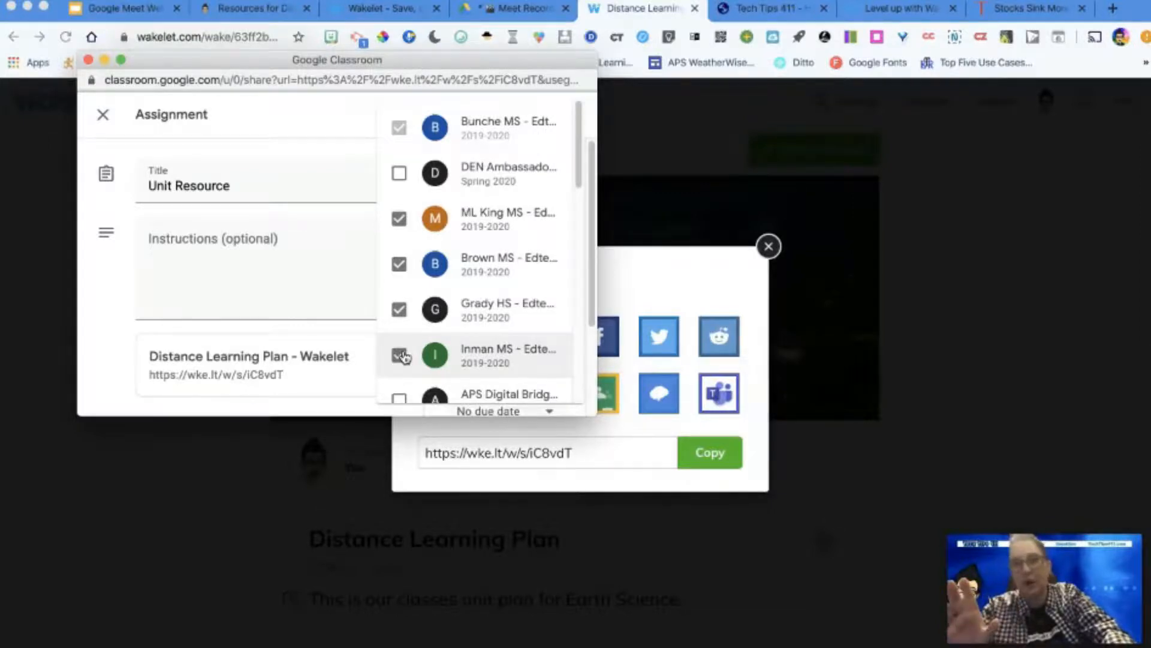
Step: Remove the ML King MS, Brown MS, Grady HS and Inman MS classes from the assignment's recipients
click(401, 220)
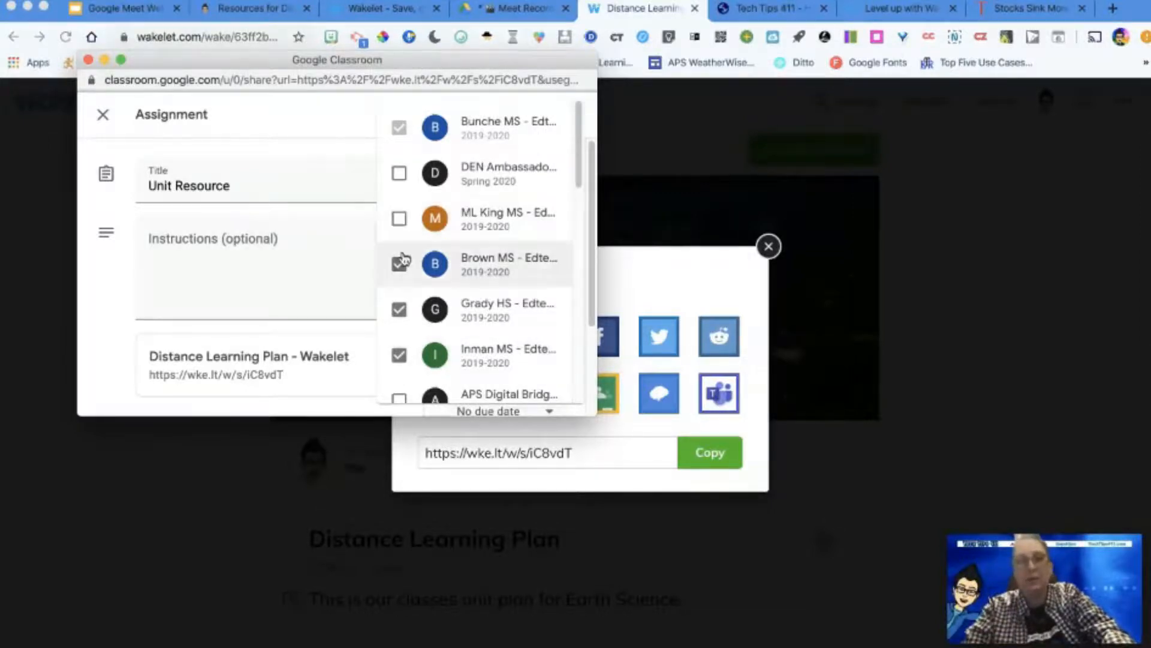
click(400, 263)
click(399, 310)
click(400, 356)
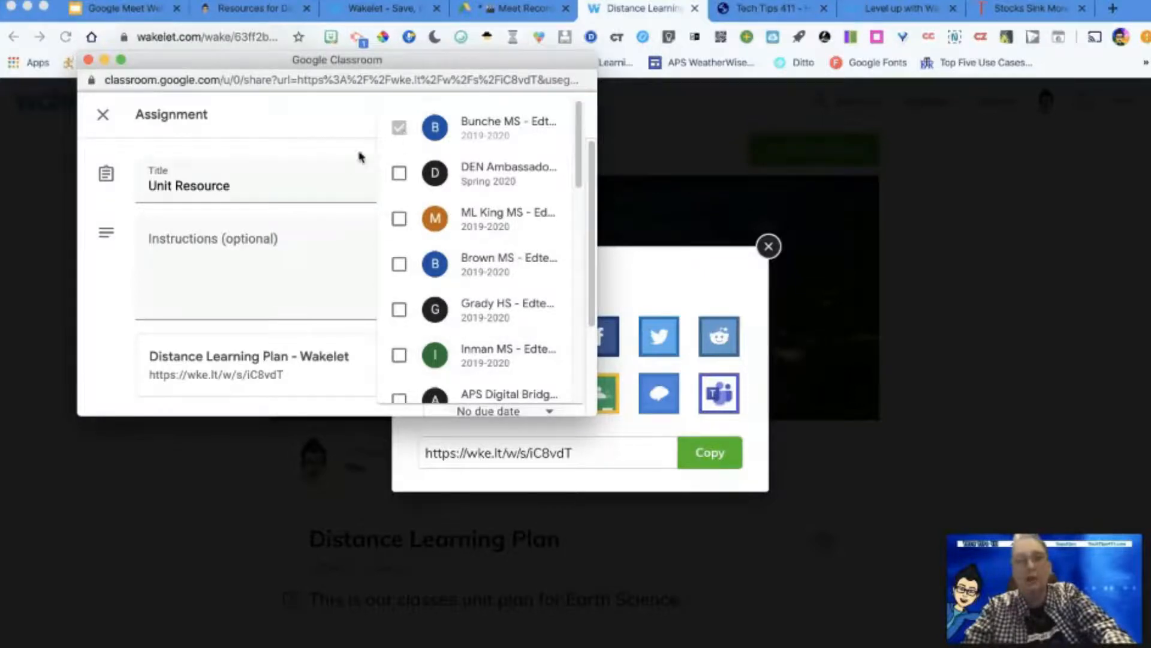
click(367, 171)
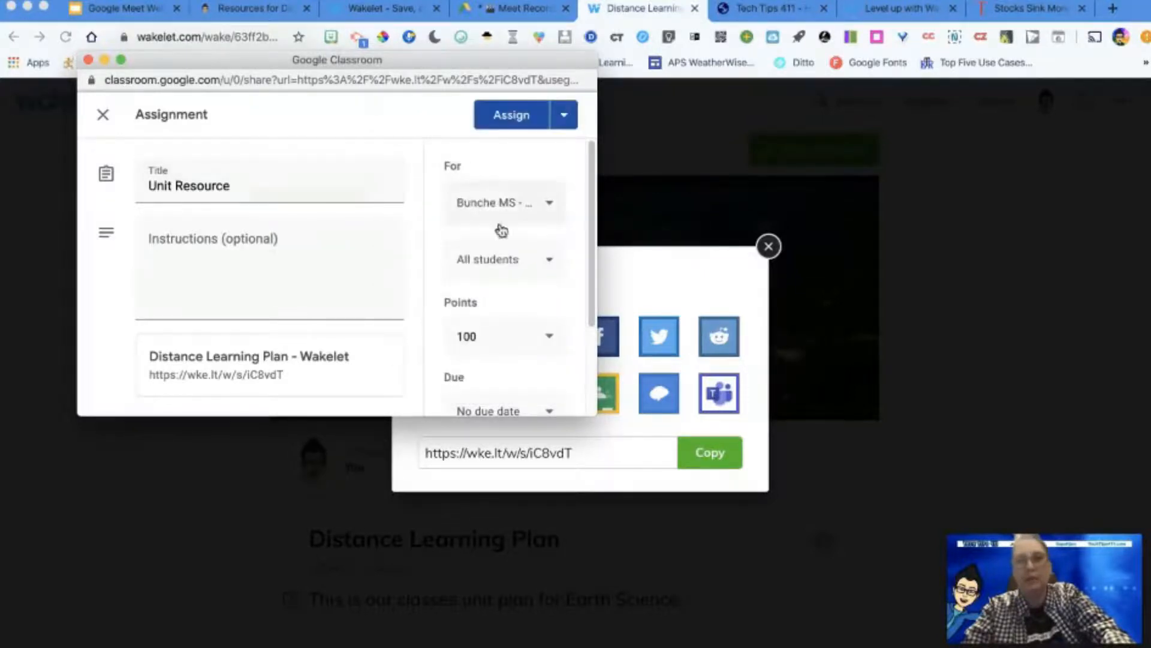
Step: Look at the assignment's student selection, close the assignment window without posting, and leave the collection's sharing options
click(543, 258)
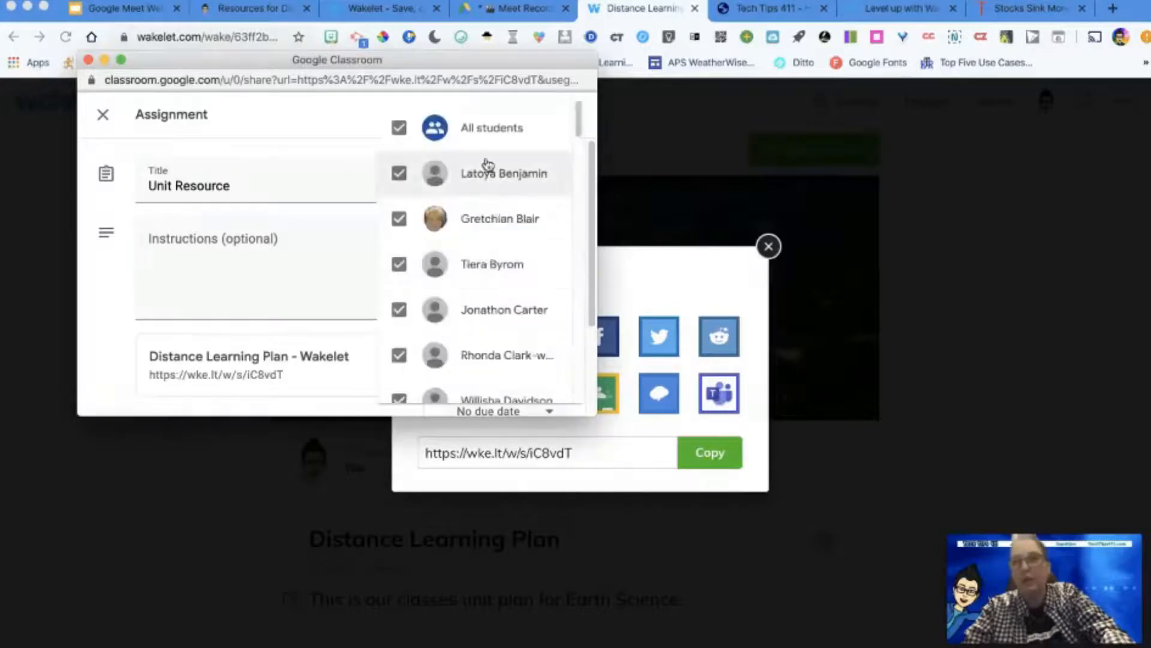
click(88, 60)
click(594, 456)
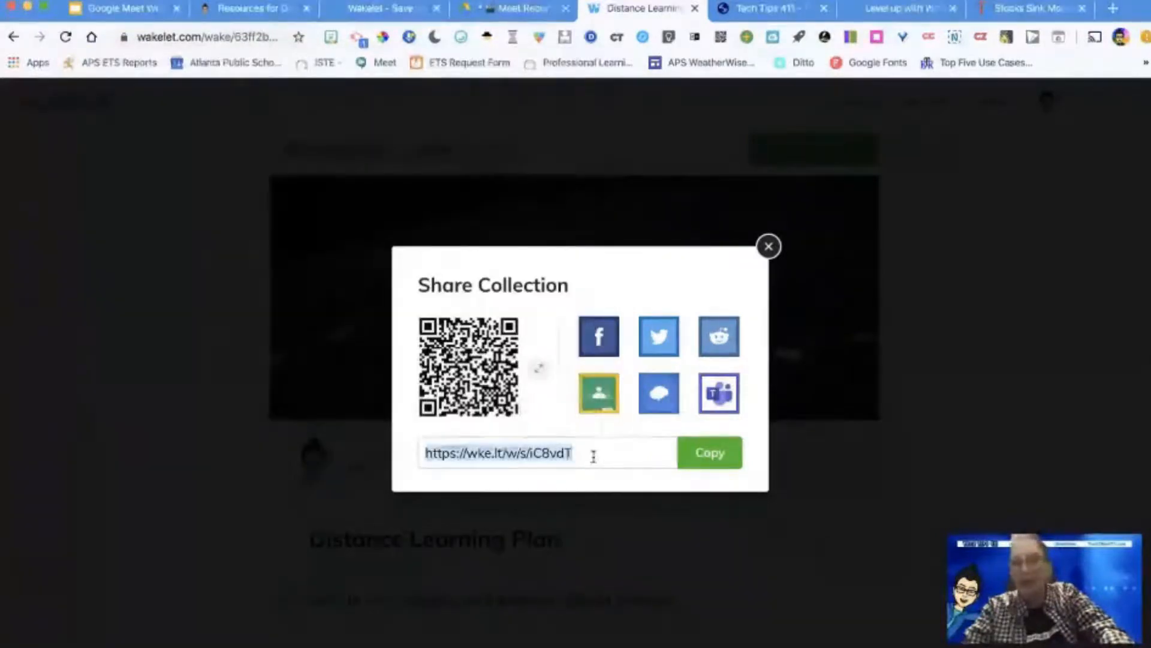
click(769, 247)
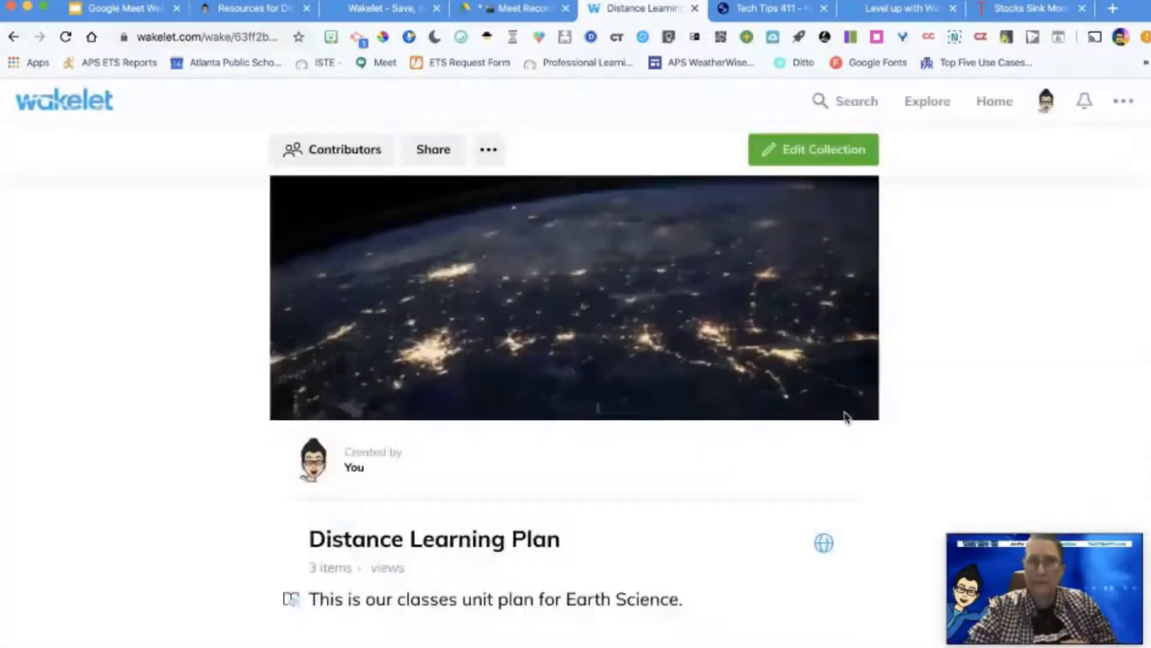
Step: View the collection's additional options, including Embed, PDF Export, Notify and Change Visibility
click(490, 154)
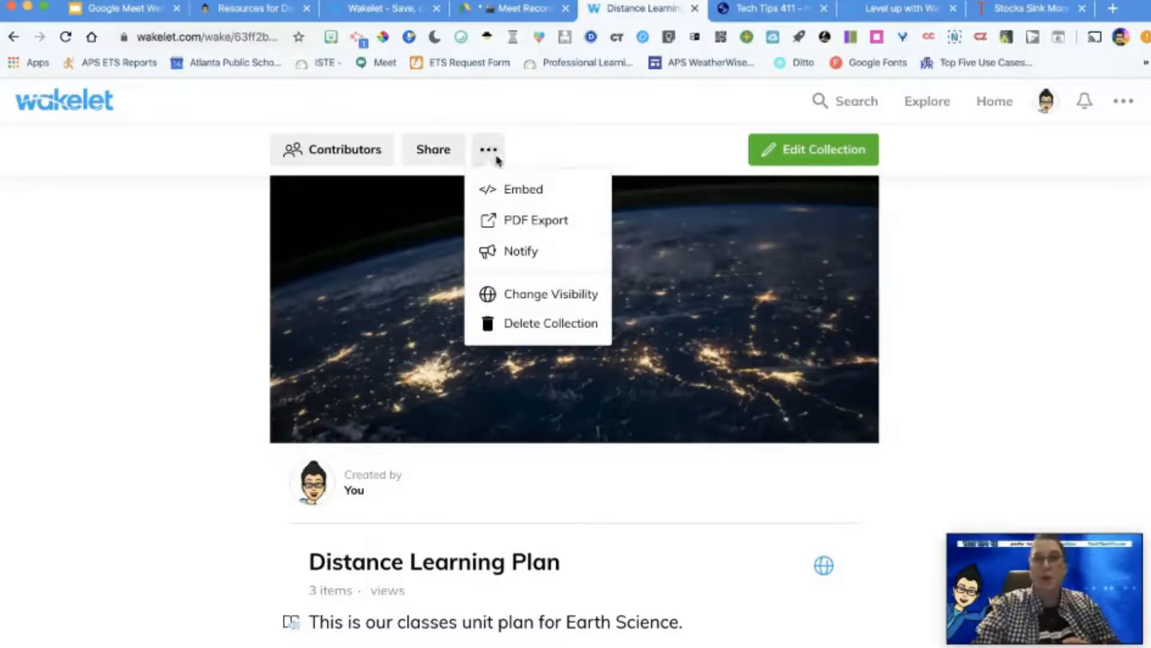
click(764, 214)
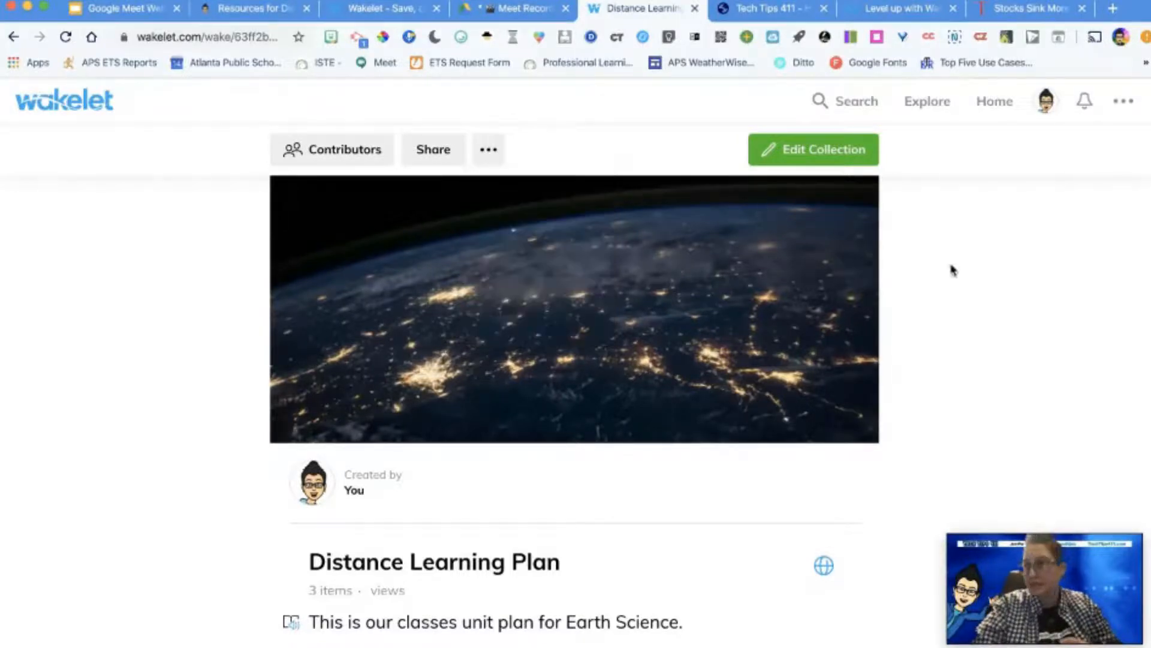
Step: Search Wakelet for "civil rights" and browse the matching collections
click(858, 106)
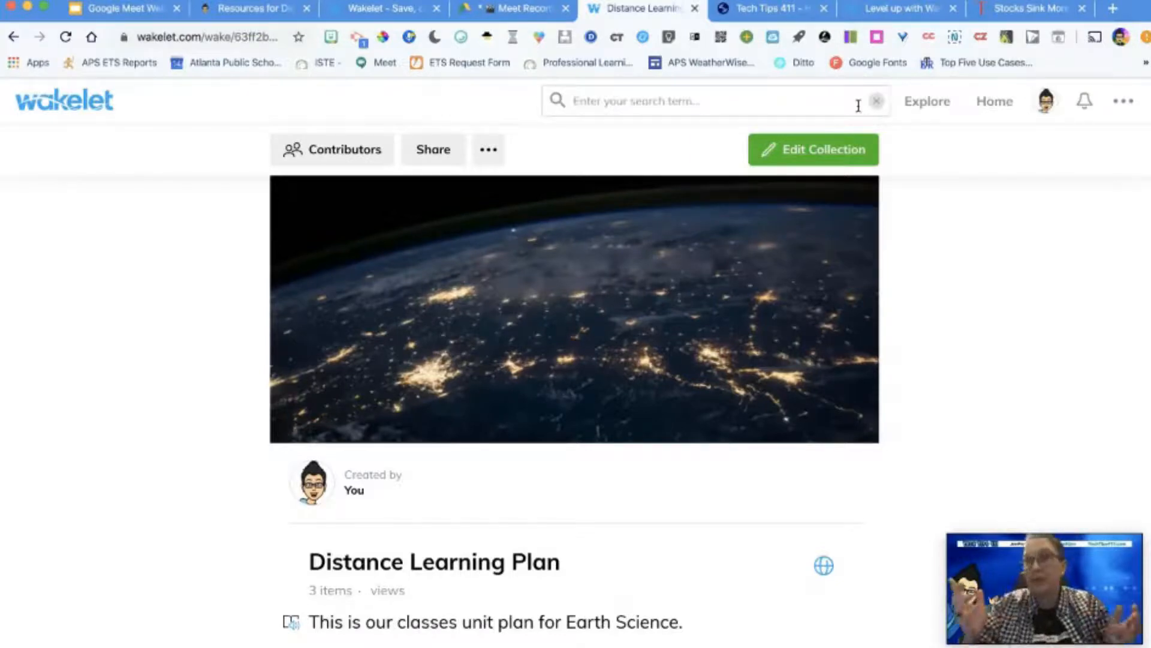
text(ci)
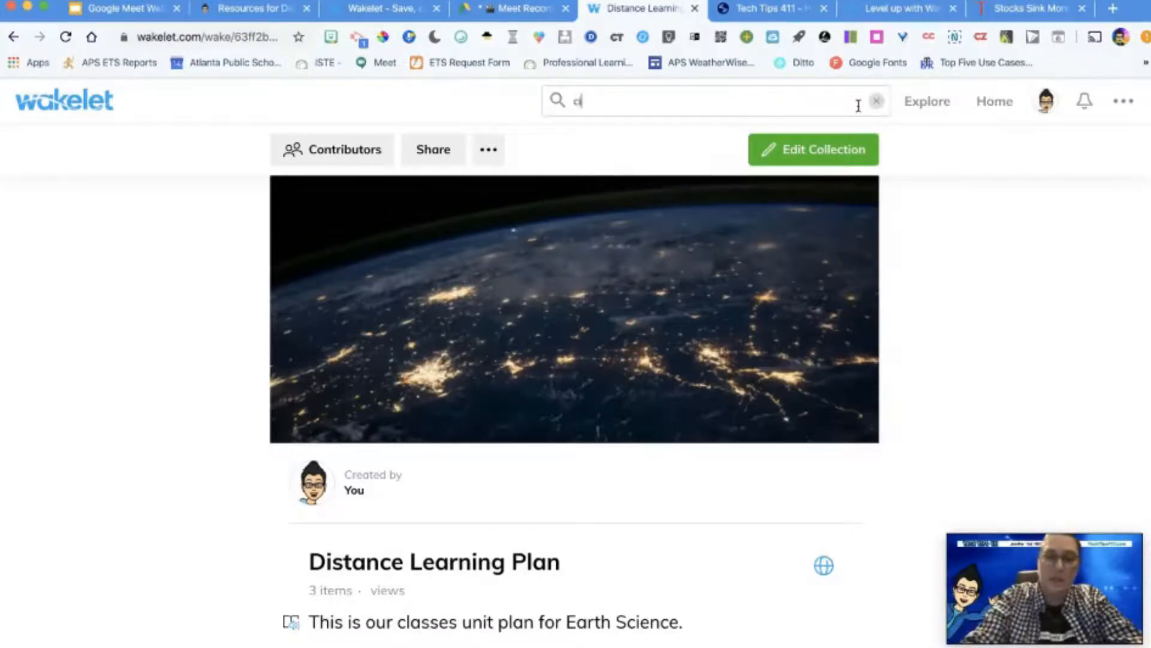
text(vil rights)
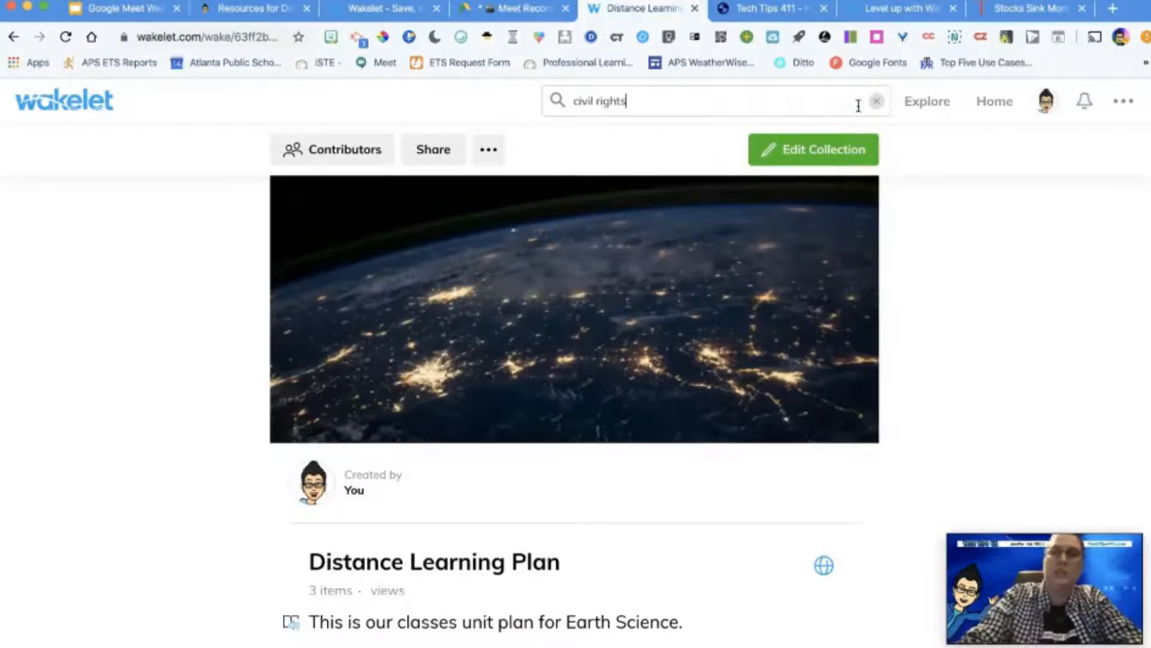
key(Return)
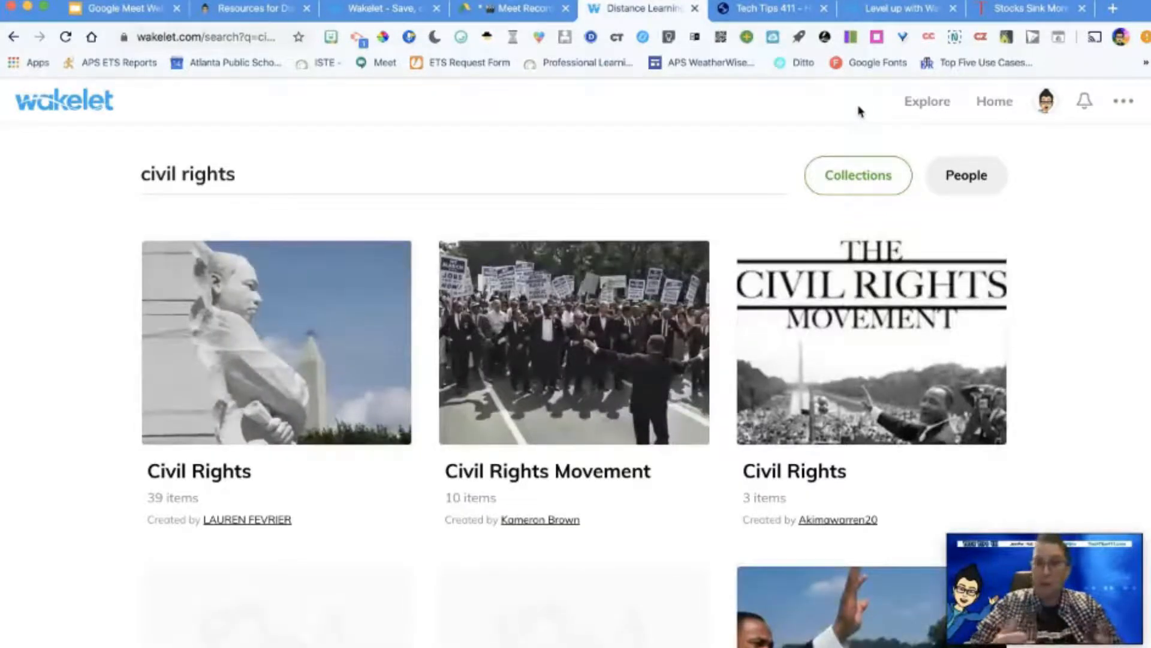
scroll(618, 156, down, 2)
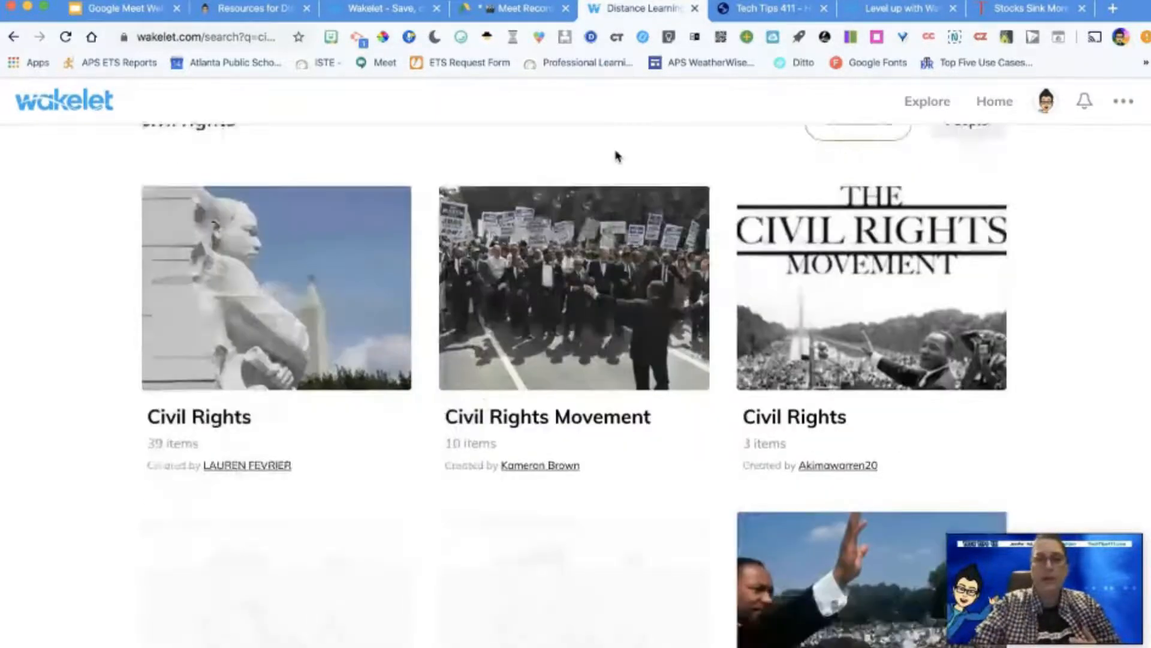
scroll(618, 156, down, 2)
scroll(618, 157, up, 1)
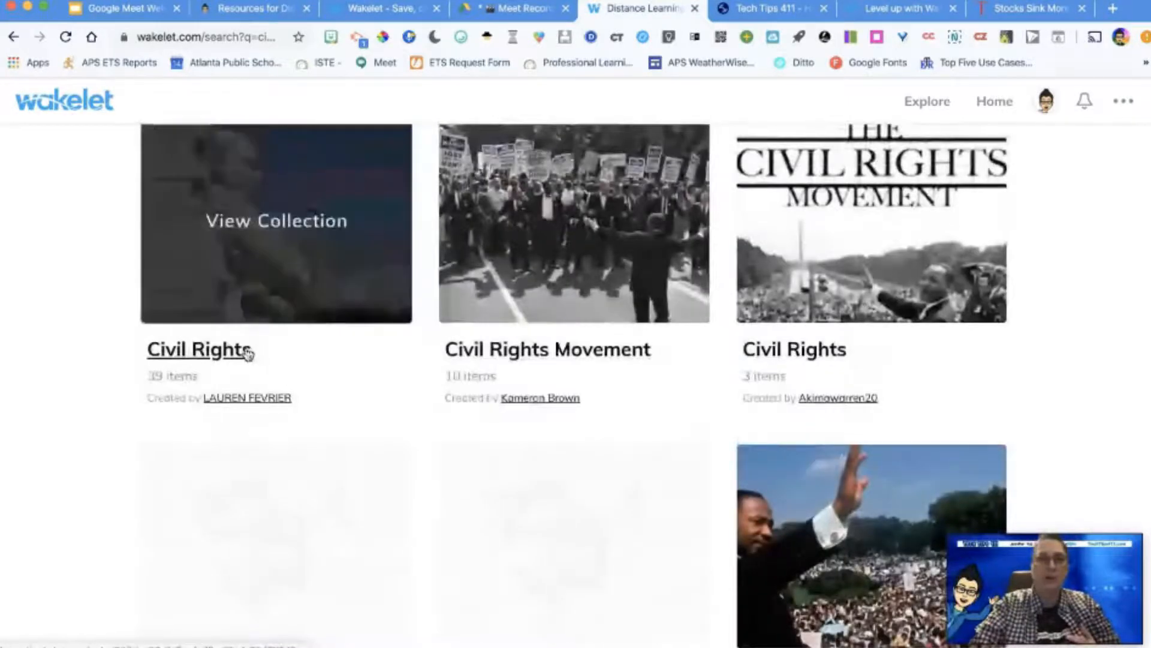
Step: Open the 39-item Civil Rights collection, check its additional options, and look through its introduction and first item
click(246, 350)
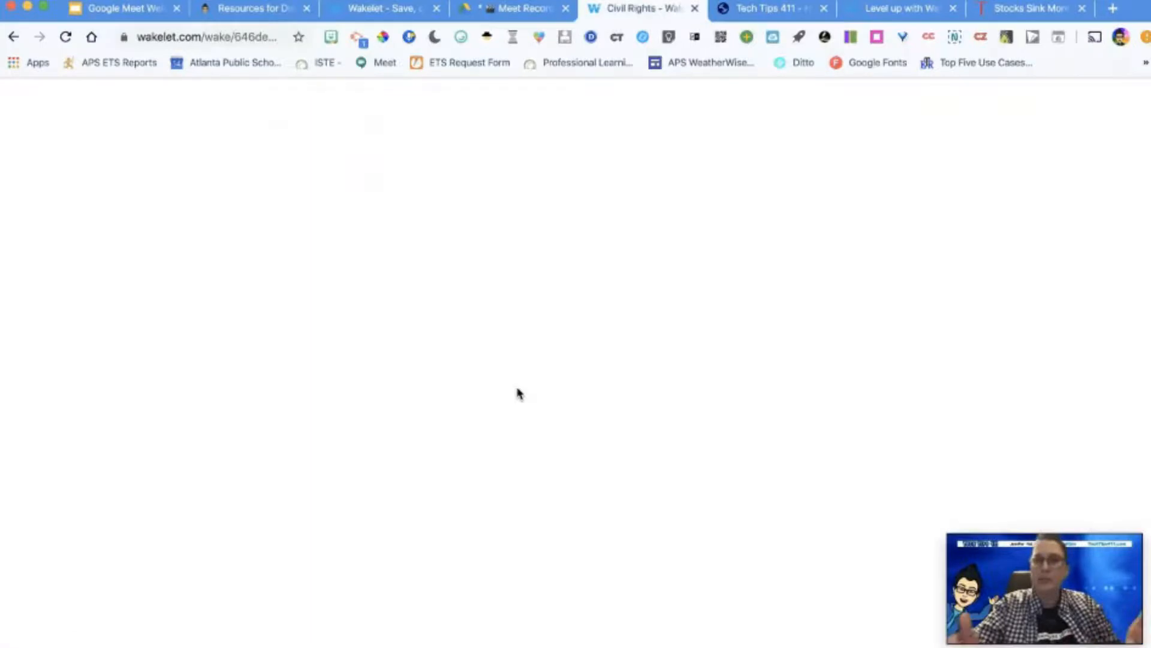
scroll(720, 410, down, 3)
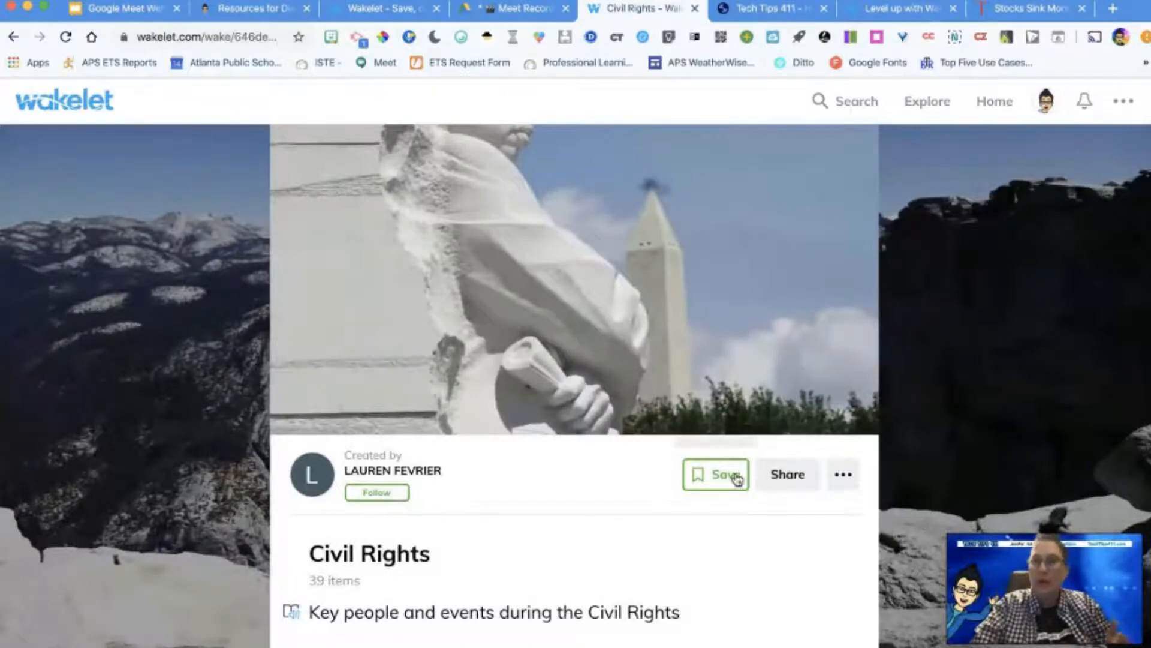
click(848, 487)
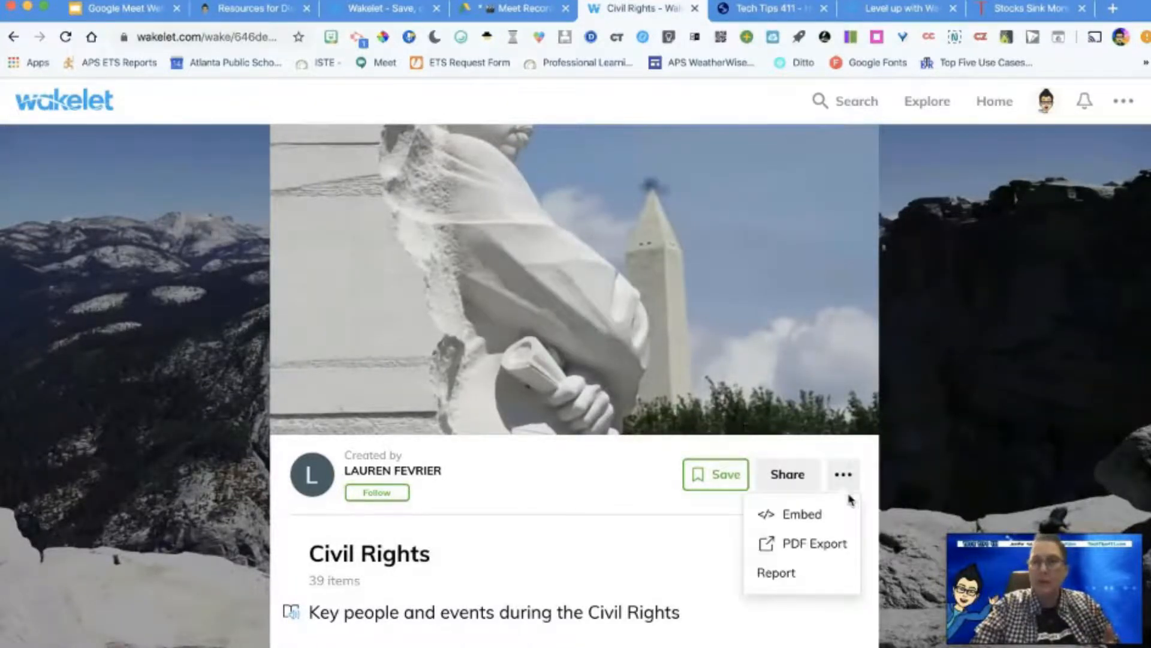
click(703, 522)
scroll(702, 524, down, 1)
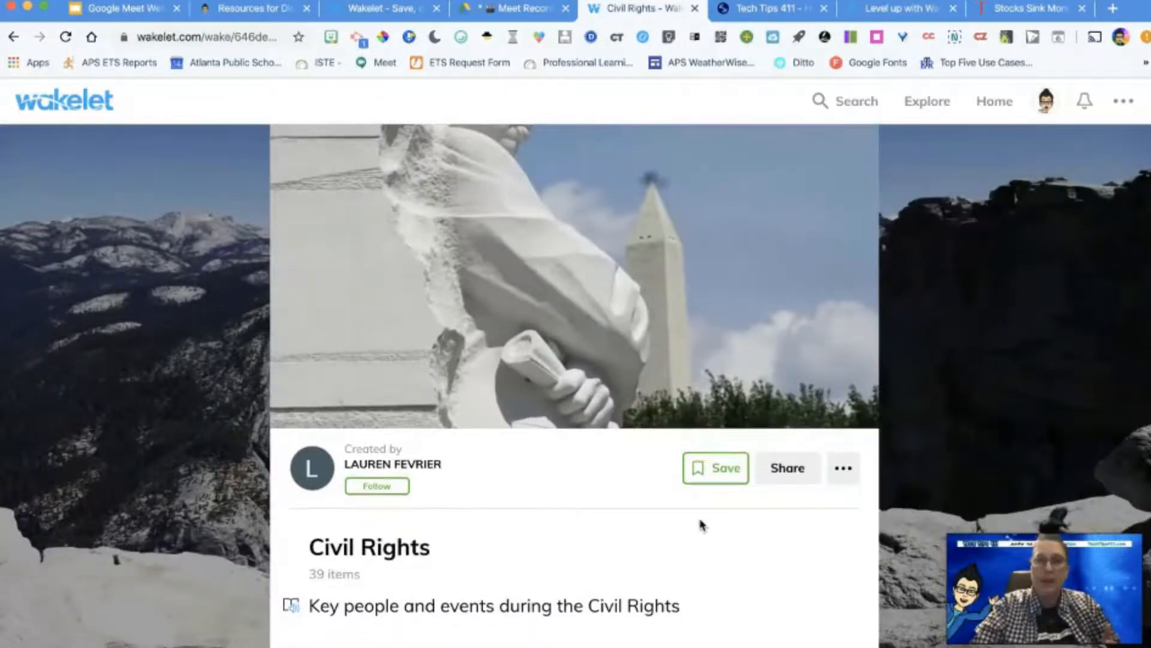
scroll(702, 526, down, 3)
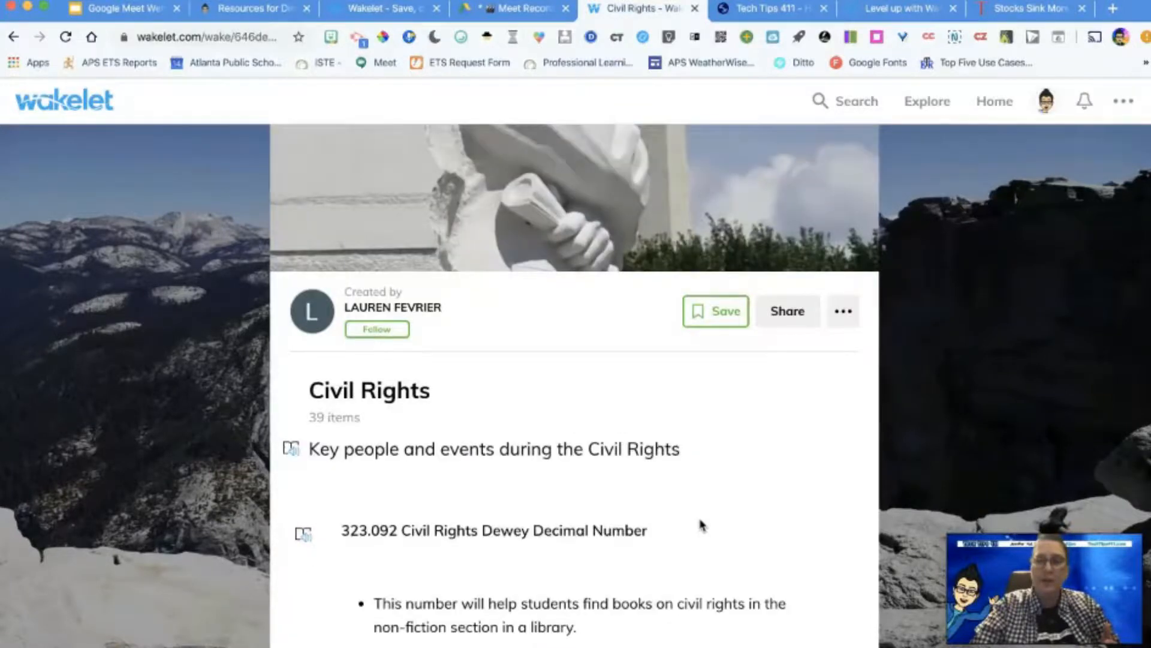
scroll(701, 525, up, 6)
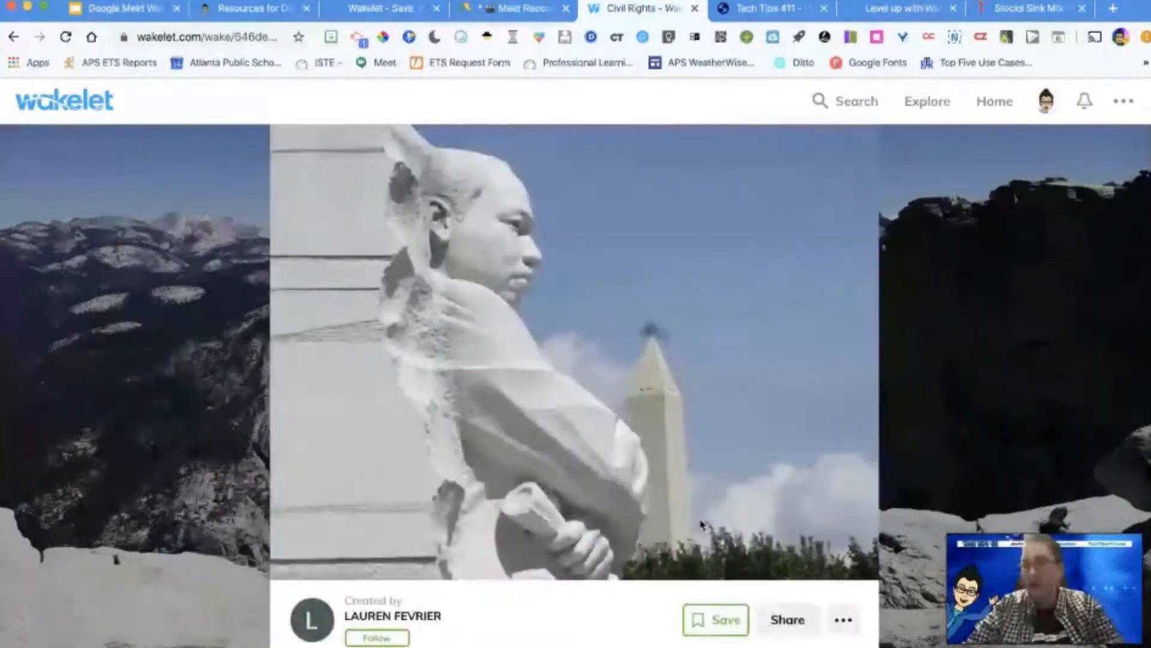
Step: Return to the civil rights search results and look over the other collections
click(13, 37)
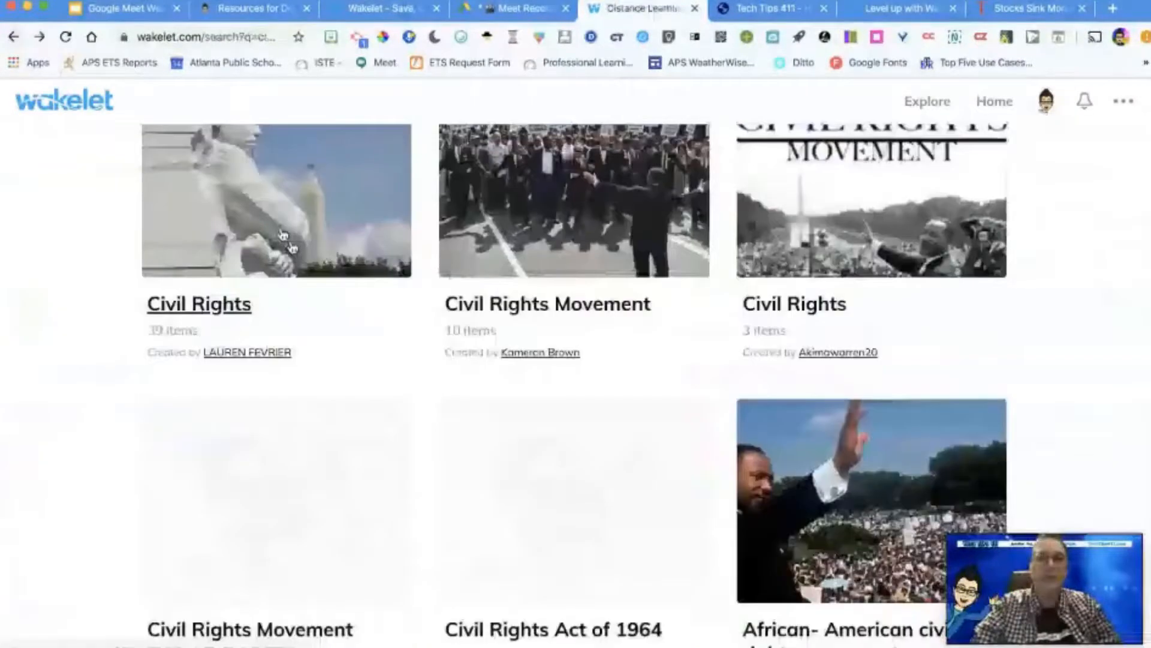
scroll(497, 396, down, 4)
scroll(497, 397, up, 7)
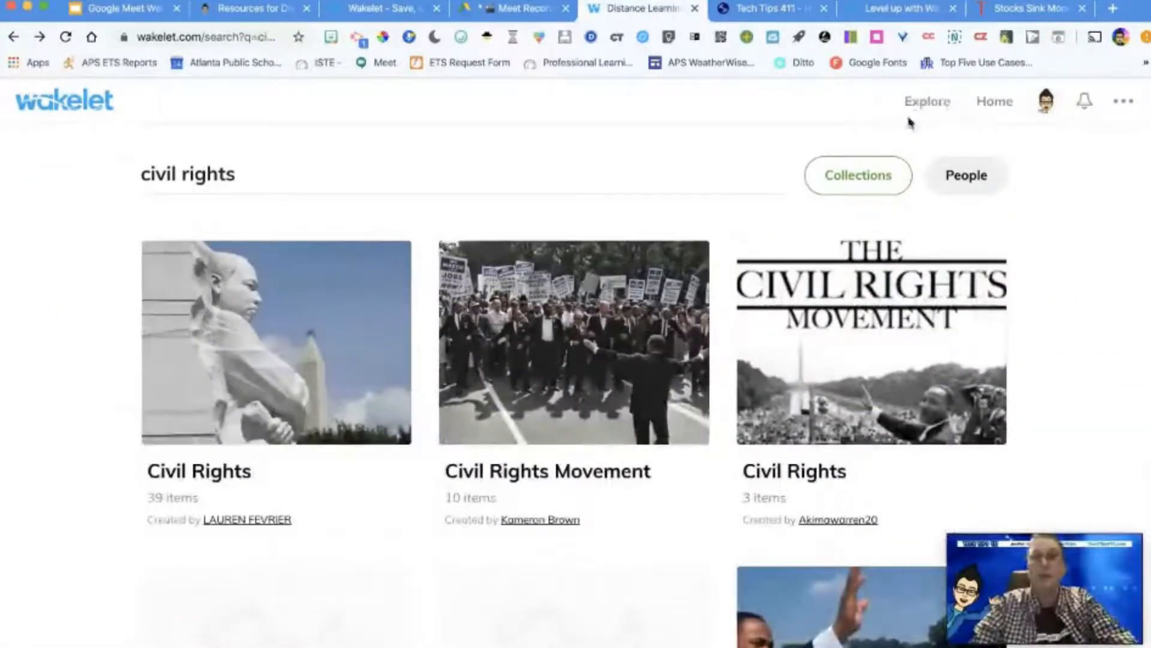
Step: Search Wakelet for "distance learning" from the Explore page and look through the matching collections
click(922, 103)
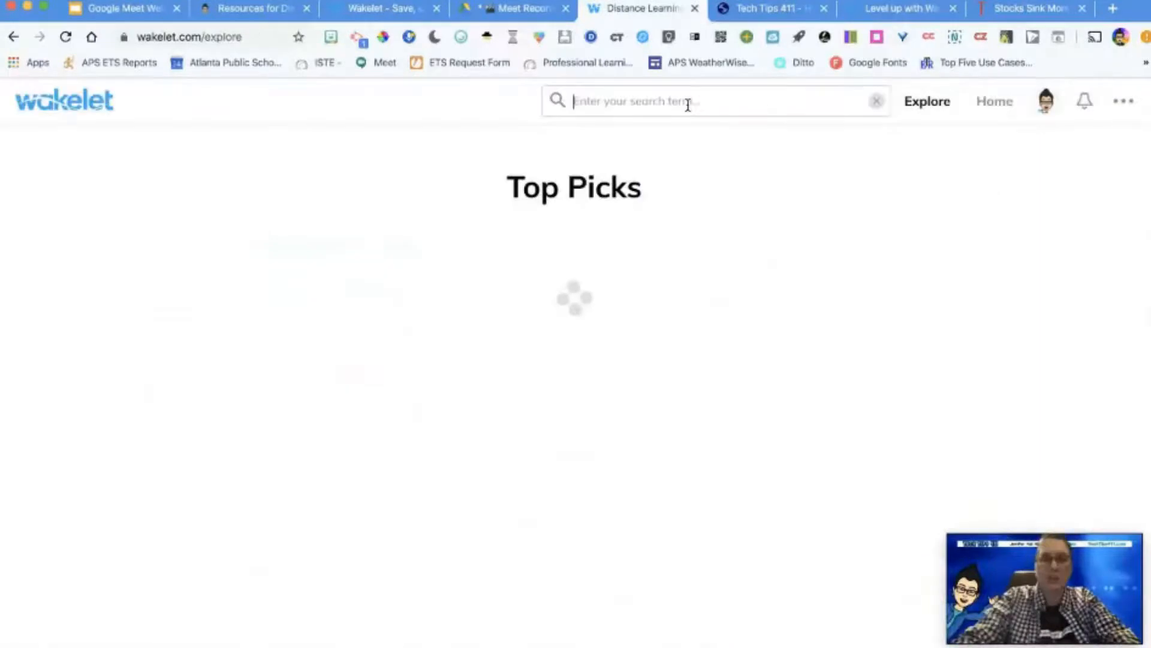
text(di)
text(stance learning)
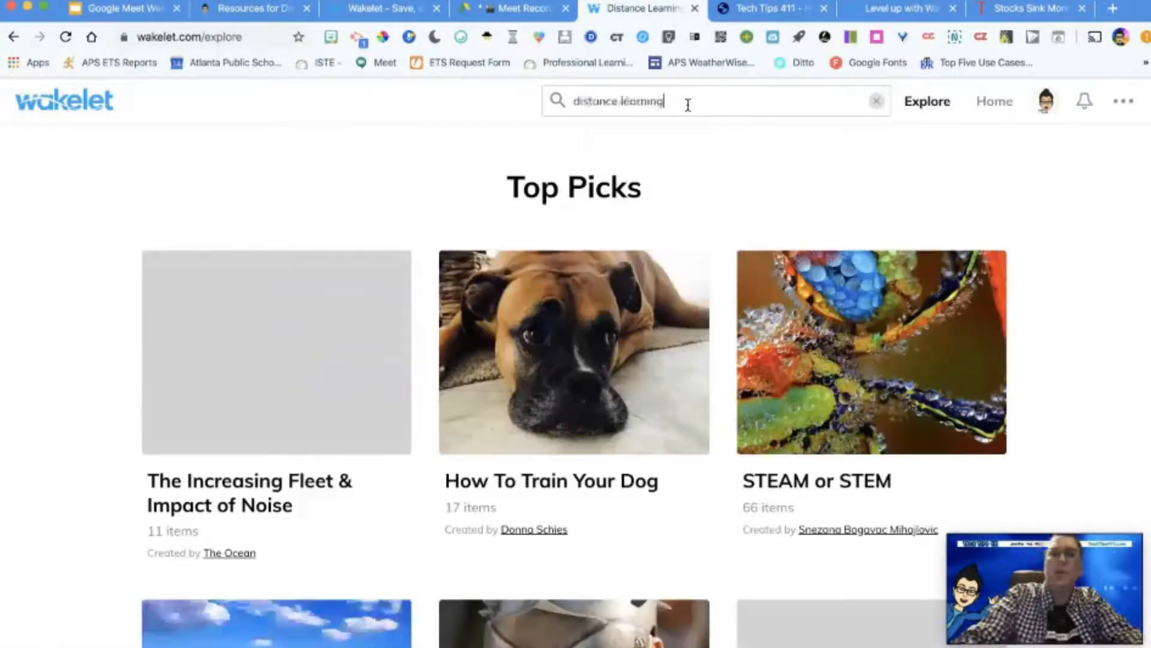
key(Return)
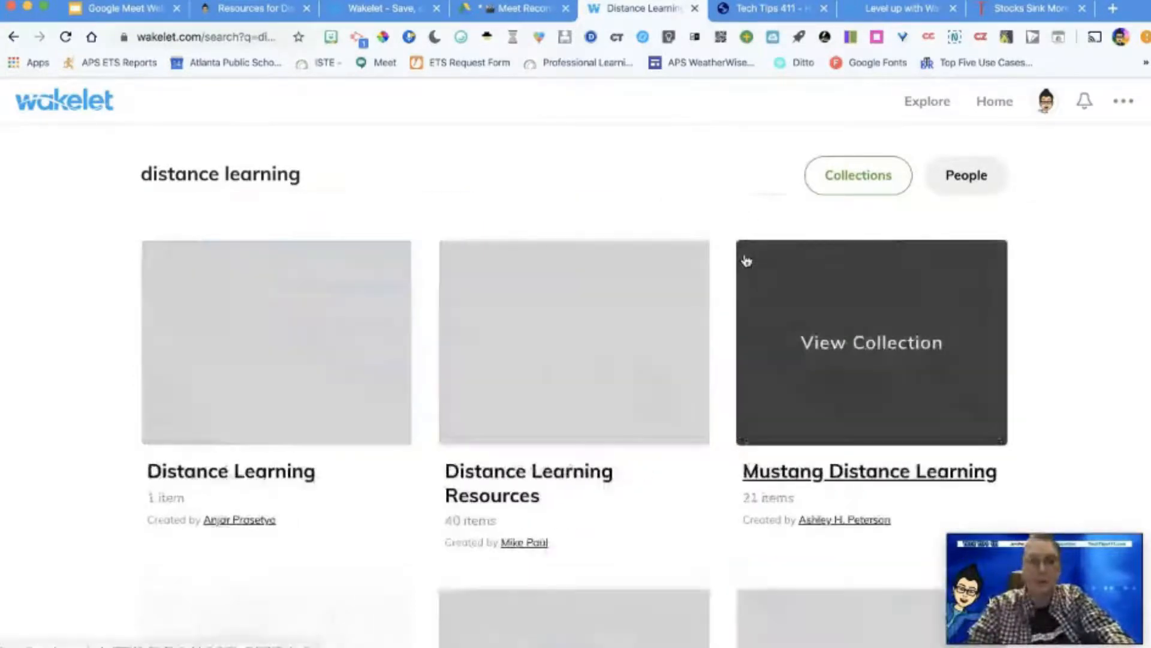
scroll(610, 462, down, 2)
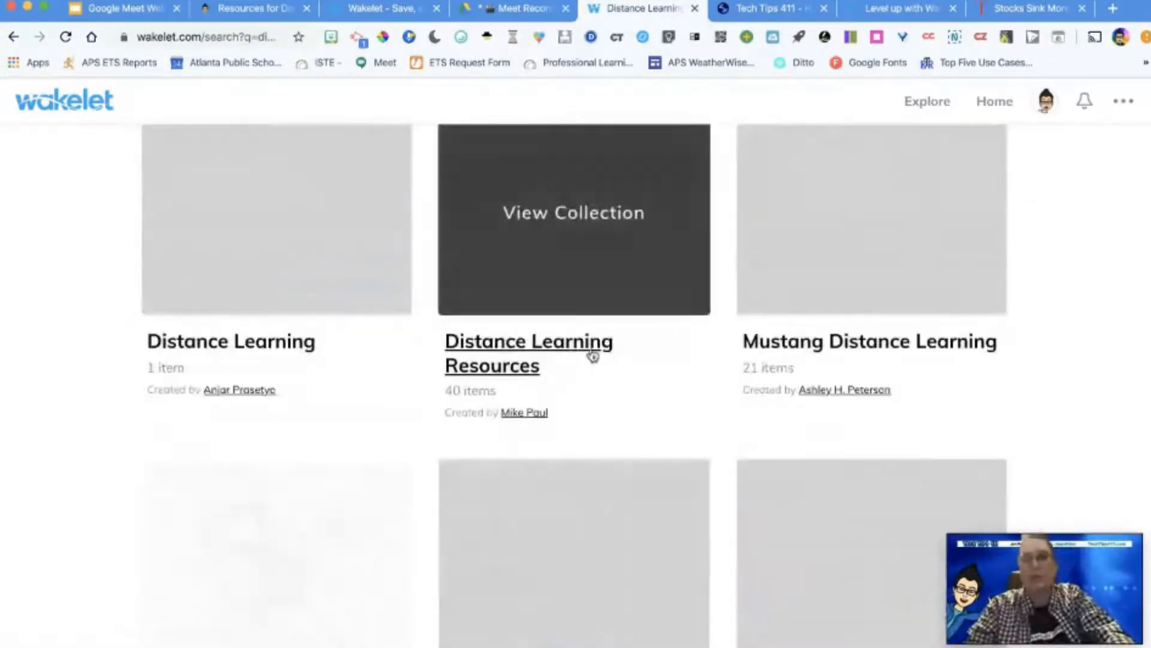
scroll(624, 336, down, 4)
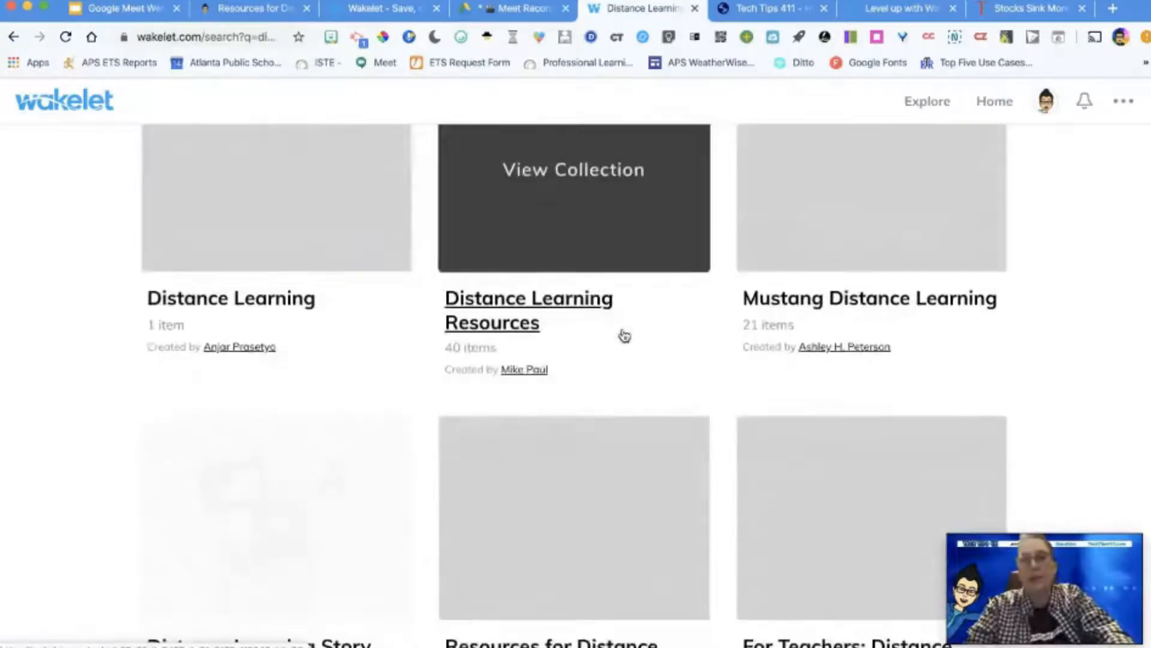
scroll(625, 336, down, 2)
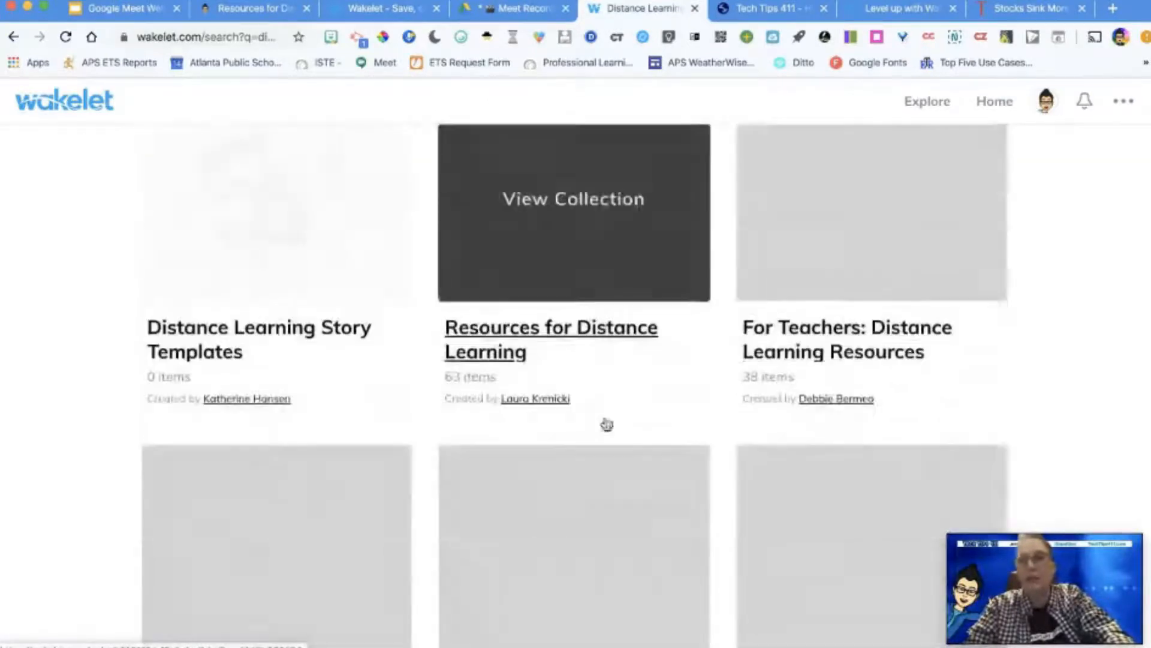
scroll(938, 345, down, 1)
scroll(784, 390, down, 1)
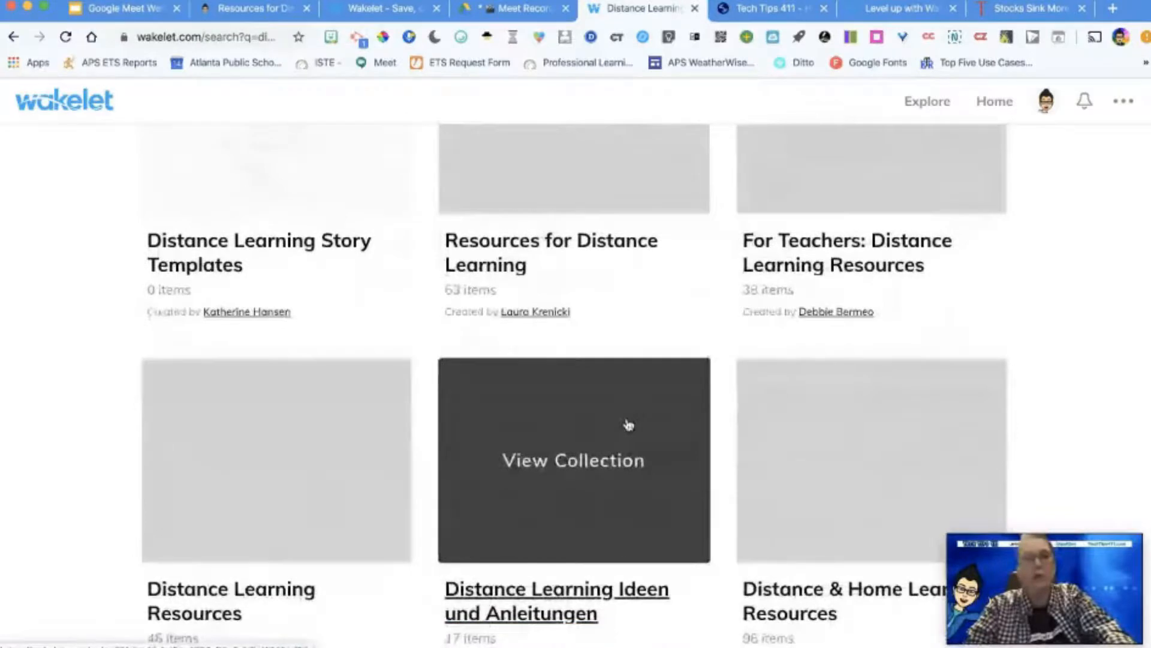
scroll(628, 425, up, 3)
scroll(628, 424, up, 5)
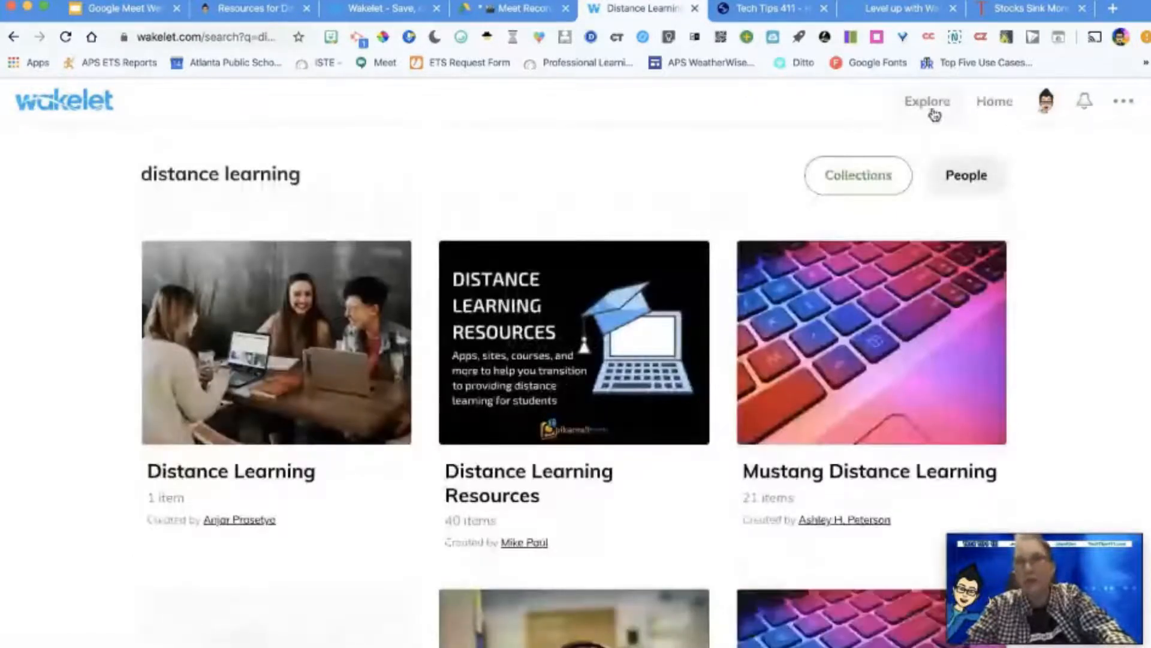
Step: View the Top Picks on the Explore page and browse your own collections on the home page
click(930, 105)
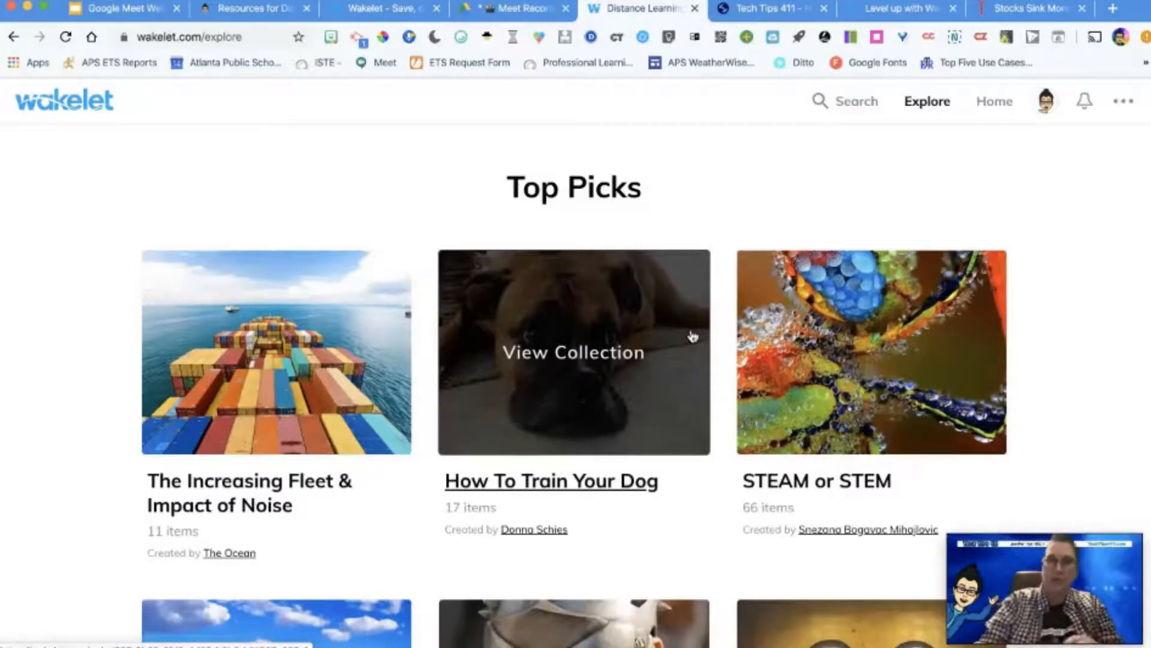
click(995, 110)
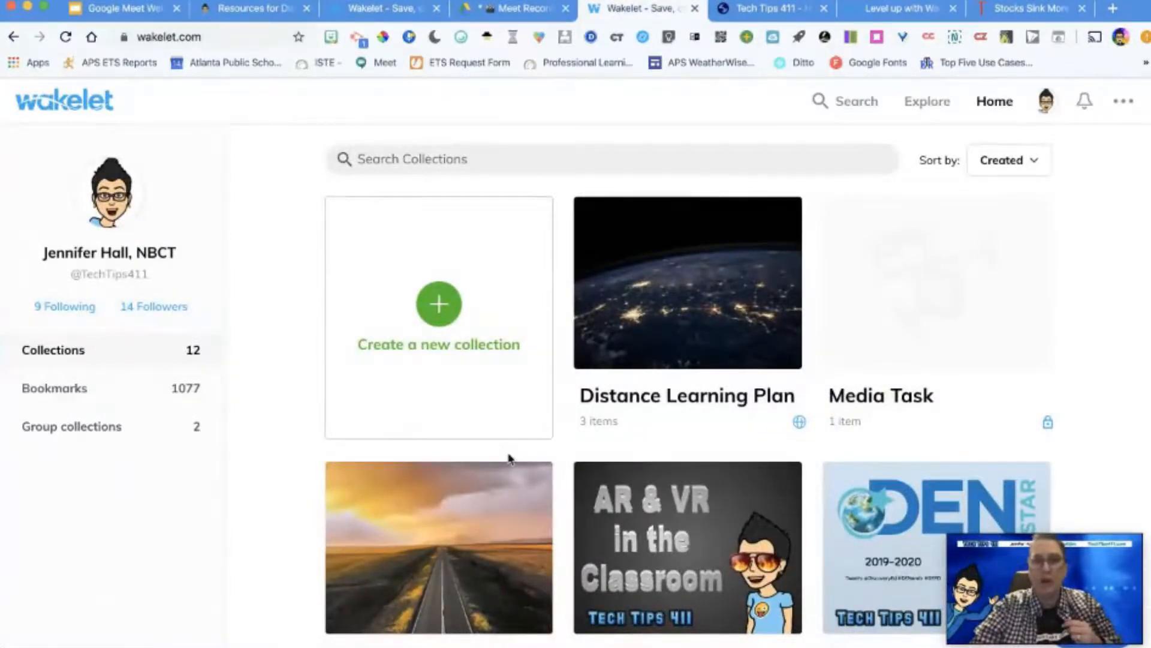
scroll(509, 459, down, 1)
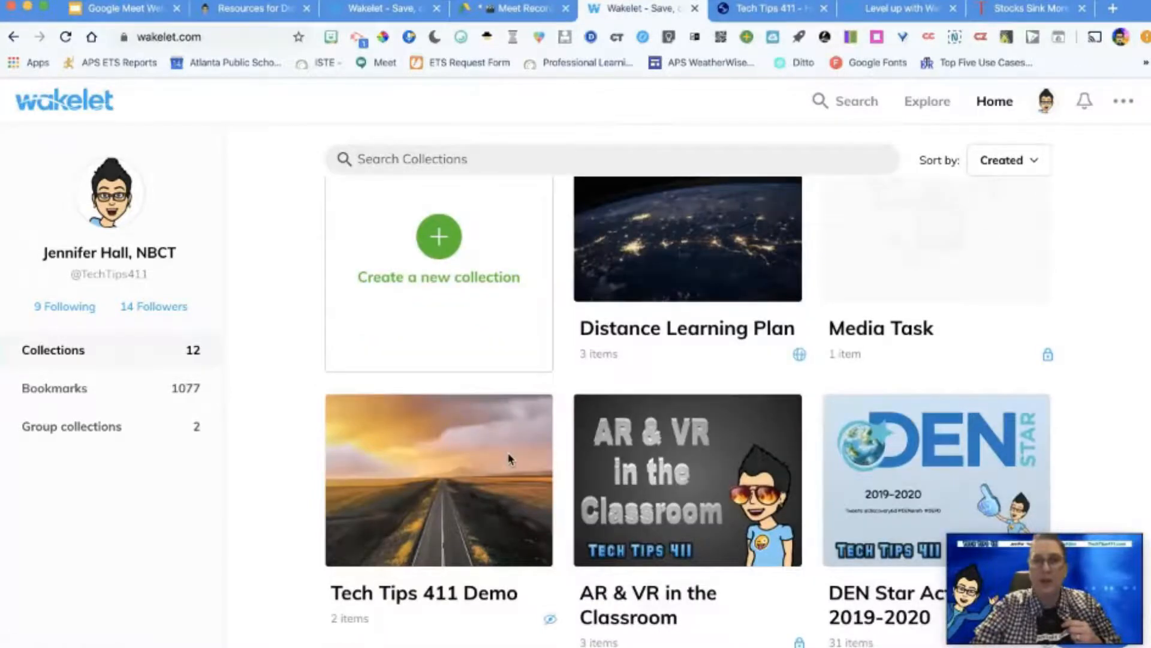
scroll(508, 458, down, 8)
scroll(510, 460, up, 3)
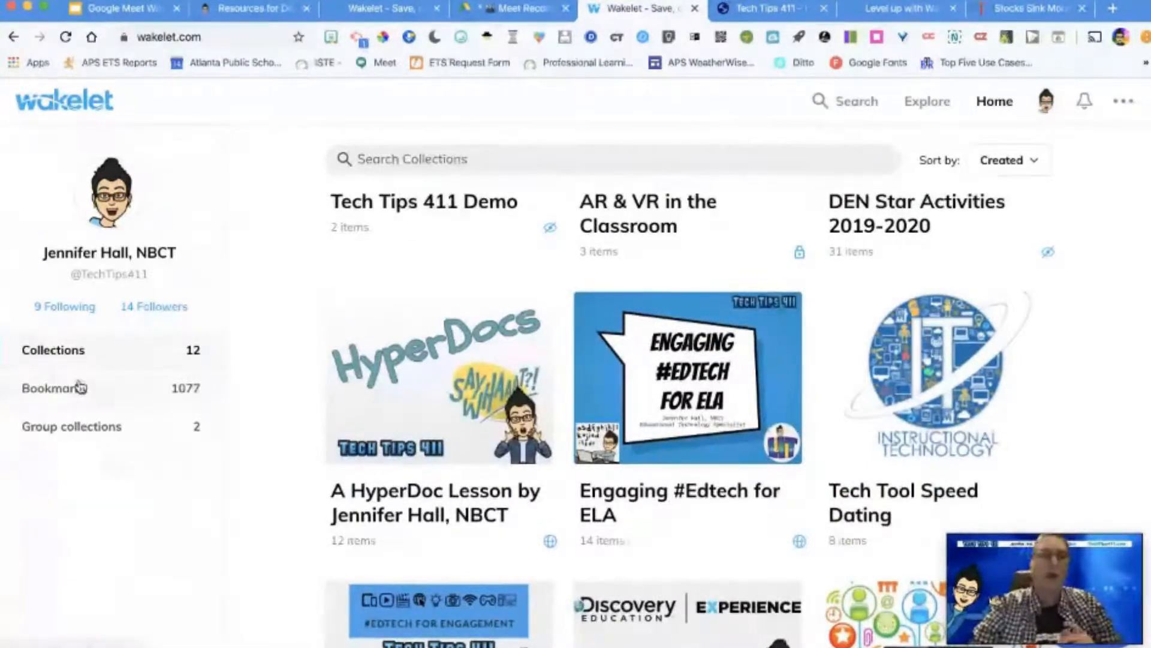
Step: Open the Erintegration profile from the followed accounts and browse its Mystery Wakelets and Monthly Newsletter Templates
click(80, 317)
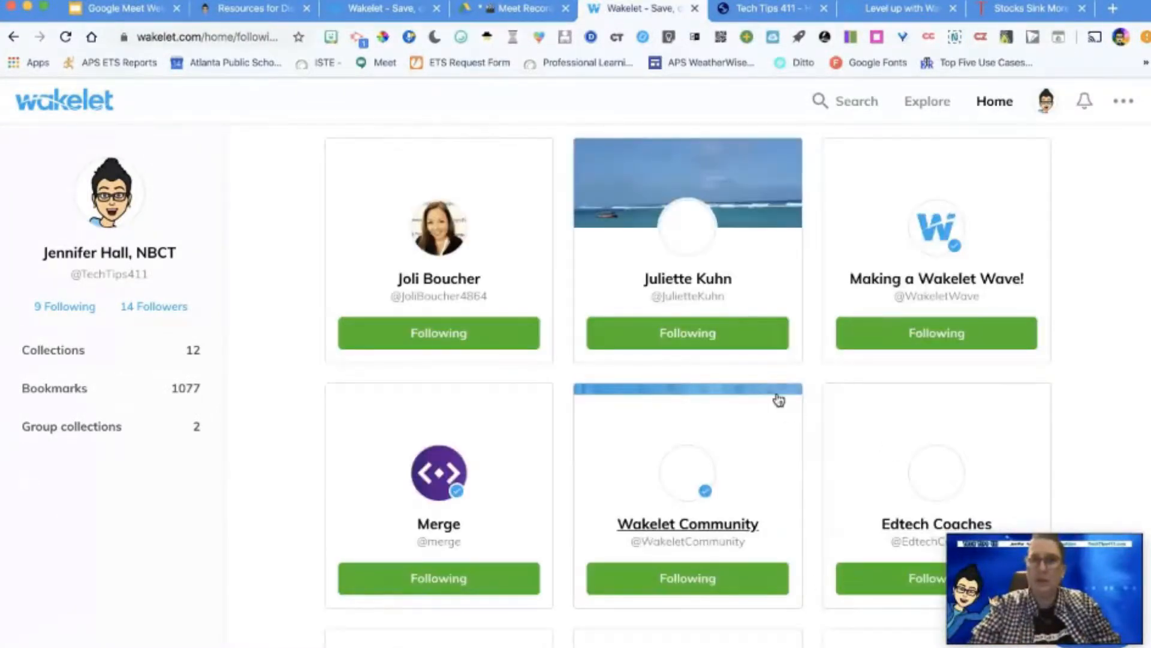
scroll(778, 400, down, 5)
click(701, 455)
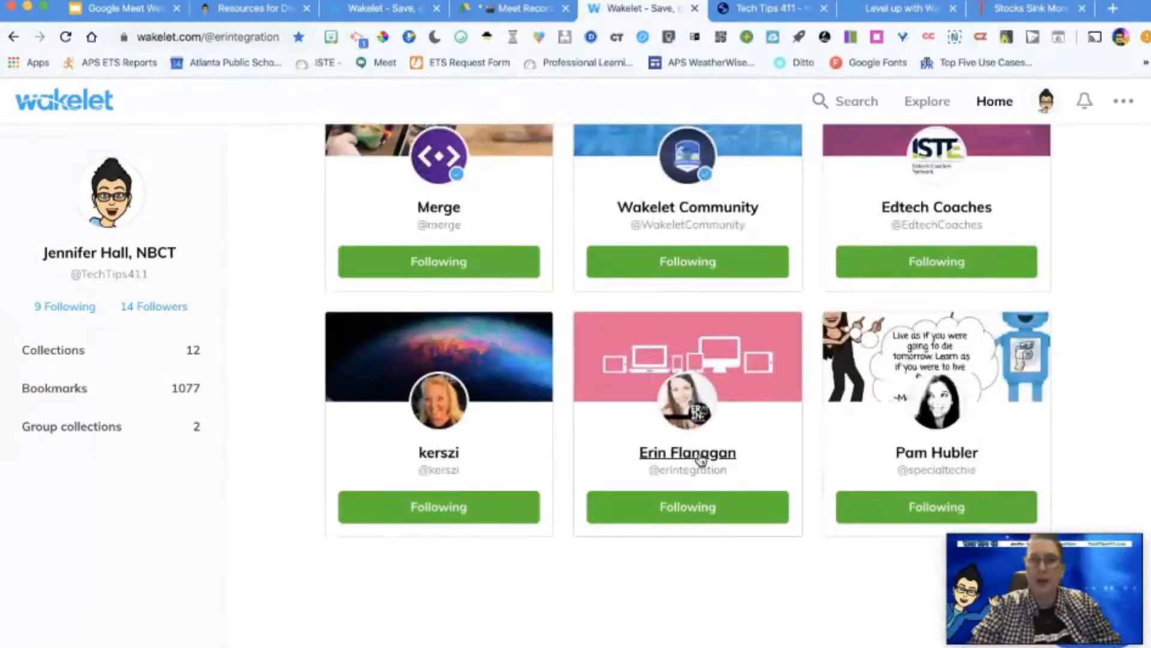
scroll(699, 458, down, 7)
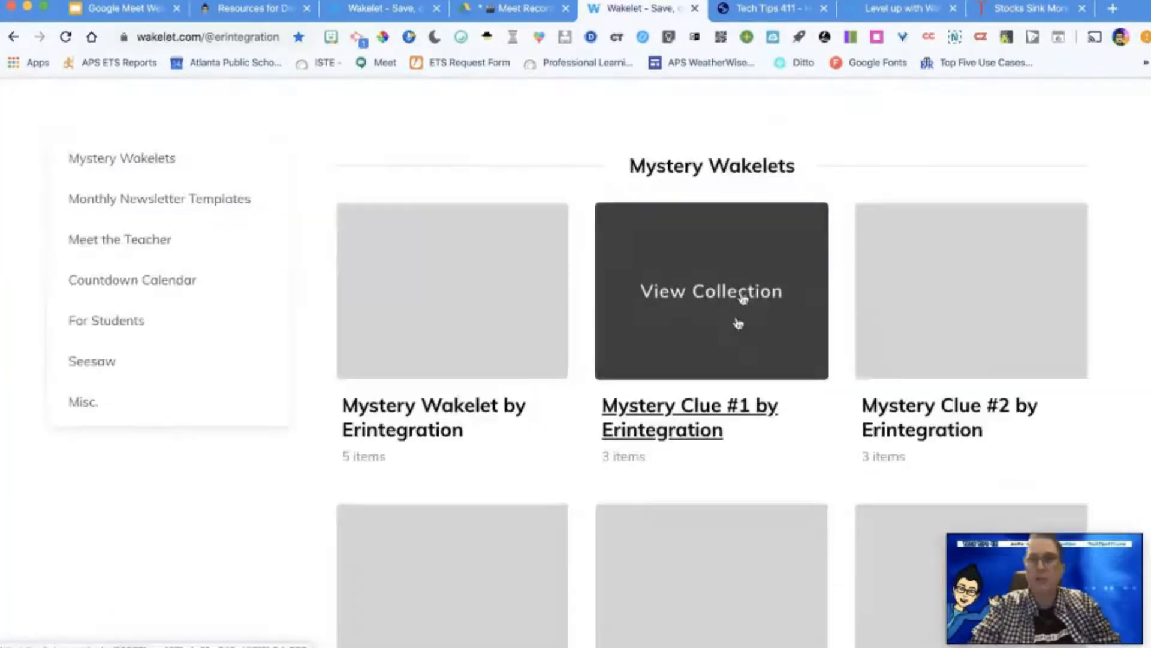
scroll(728, 426, down, 1)
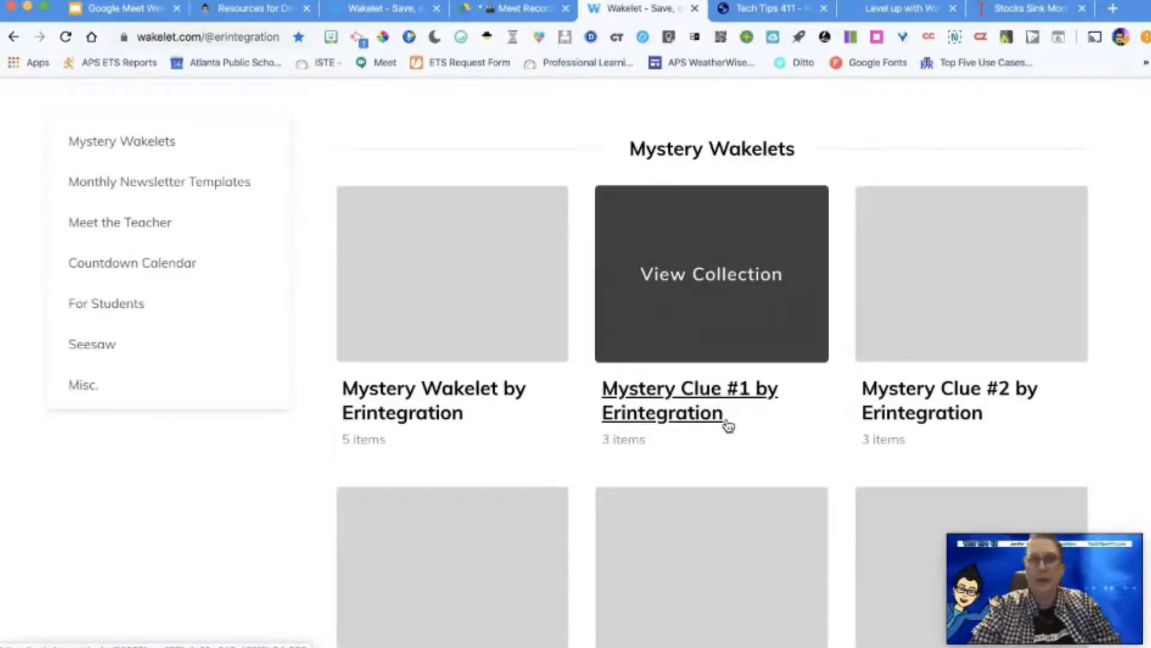
scroll(728, 426, down, 5)
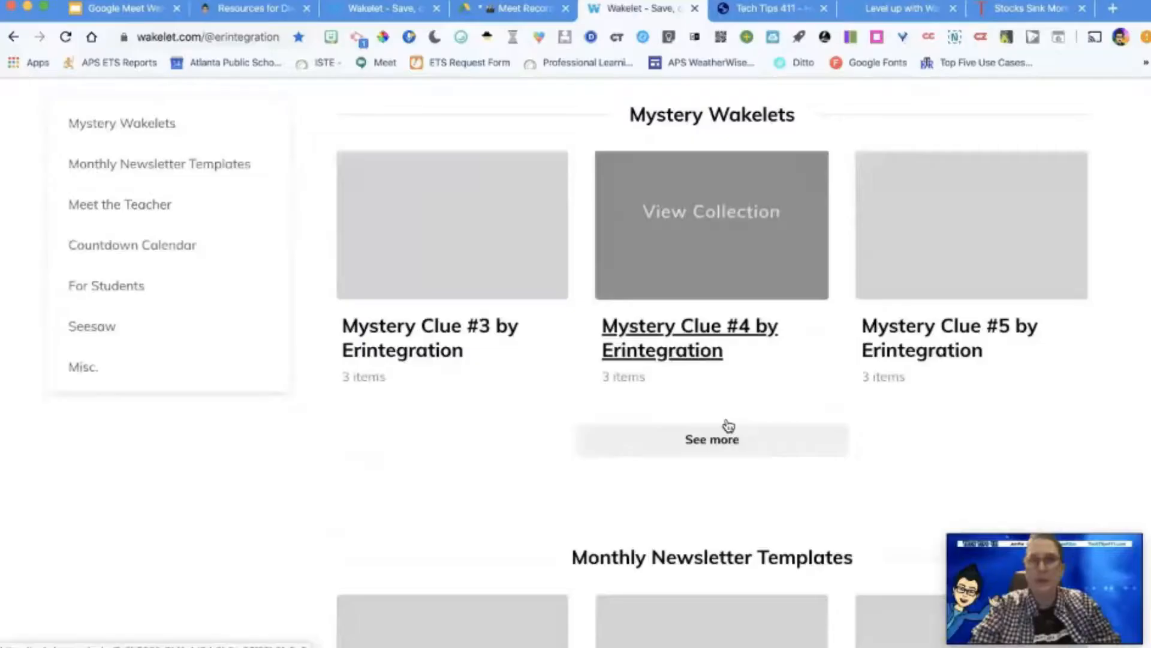
scroll(728, 426, down, 10)
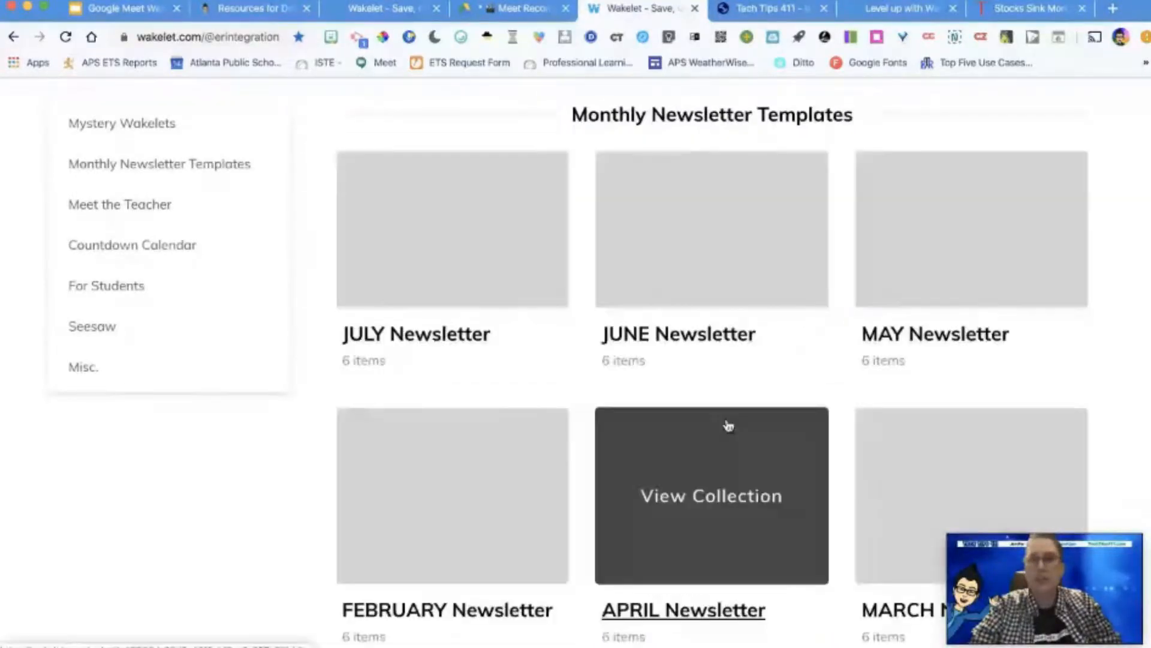
Step: Open the MAY Newsletter template collection and read through its Greetings, Important Dates and Reminders sections
click(909, 445)
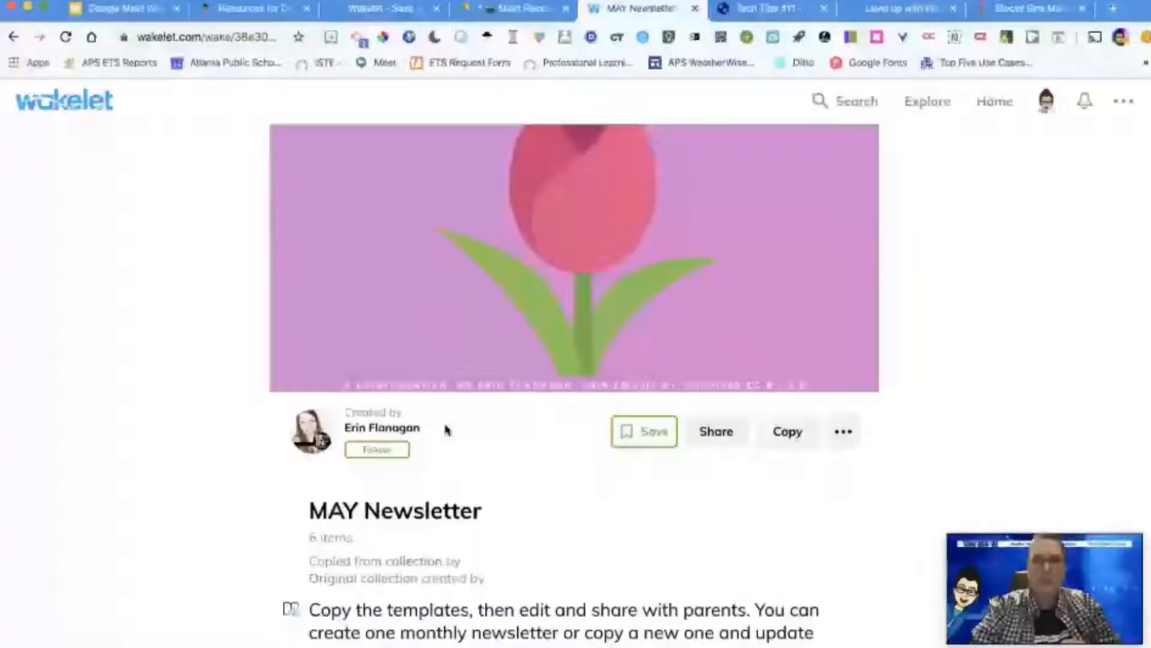
scroll(445, 429, down, 5)
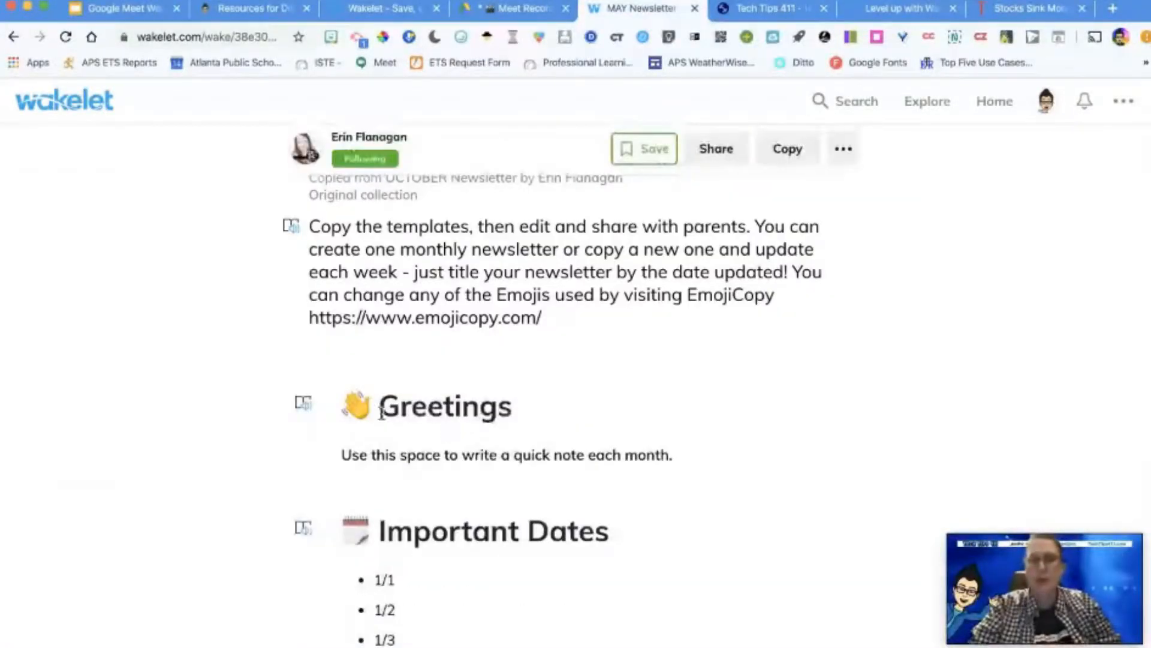
scroll(367, 413, down, 3)
scroll(371, 458, down, 5)
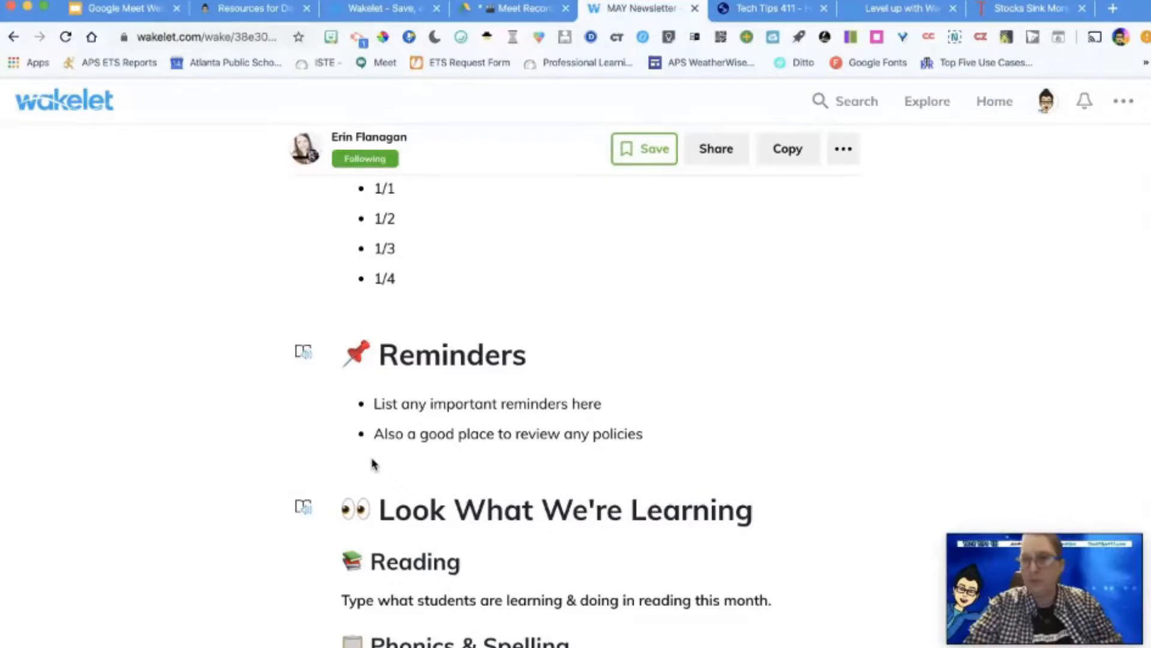
Step: Return to the home page, look through your own collections and open the HyperDoc lesson collection
click(994, 101)
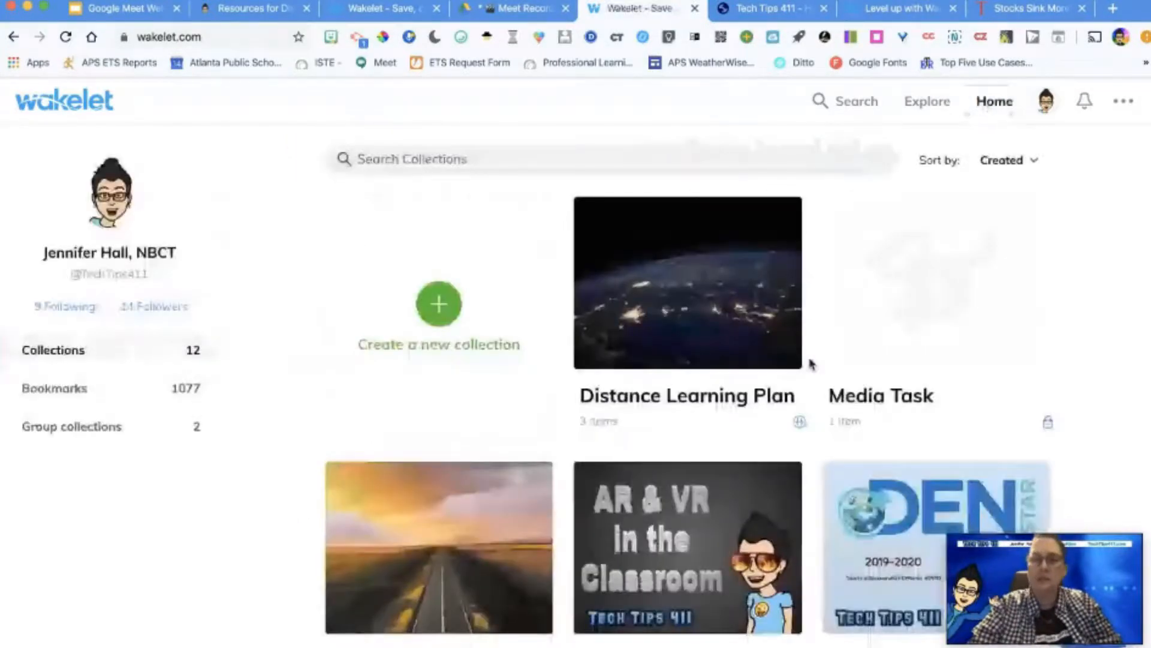
scroll(809, 364, down, 4)
scroll(809, 364, down, 3)
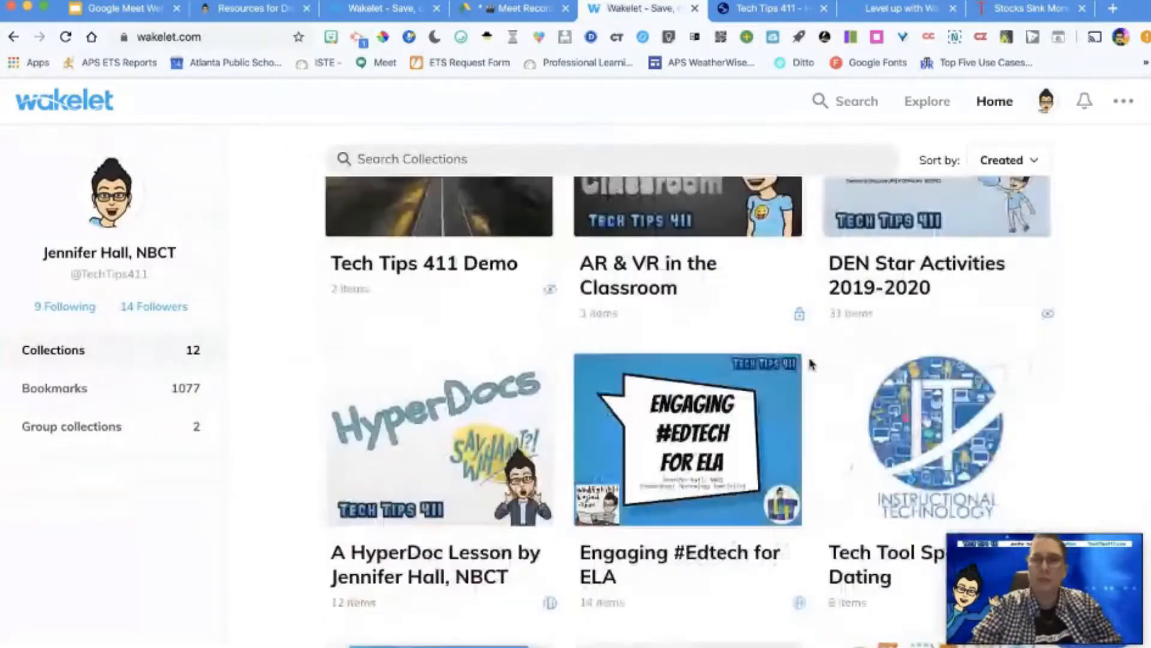
scroll(810, 364, down, 3)
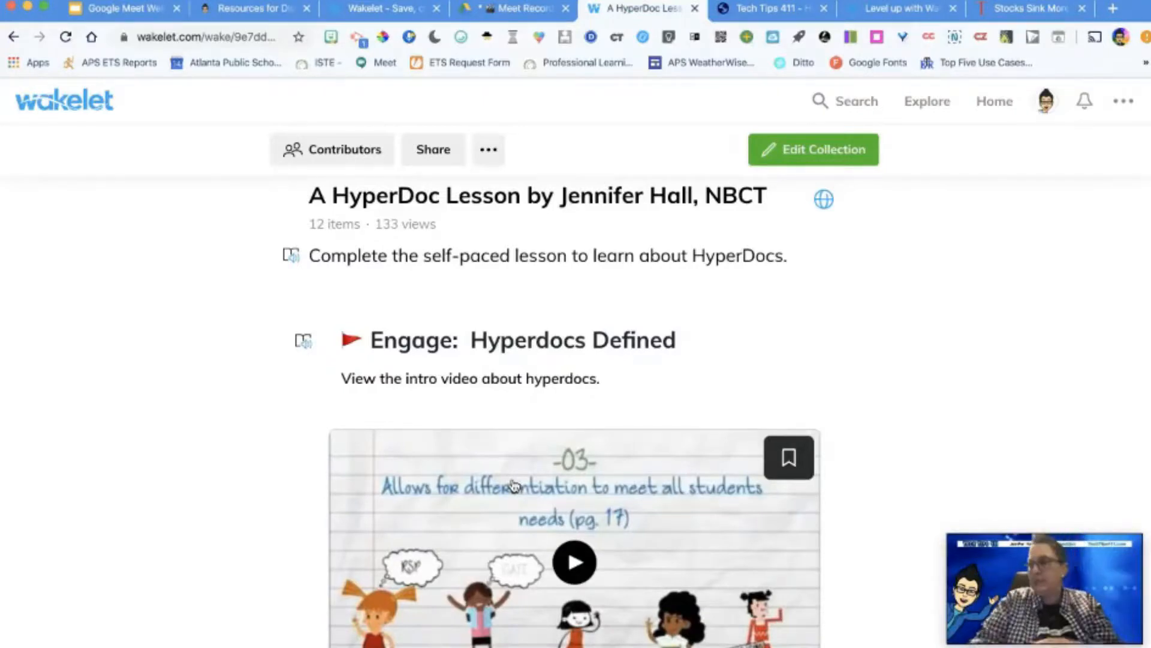
Step: Read through the HyperDoc lesson collection from the Engage section to the Reflect/Share section
scroll(393, 442, up, 2)
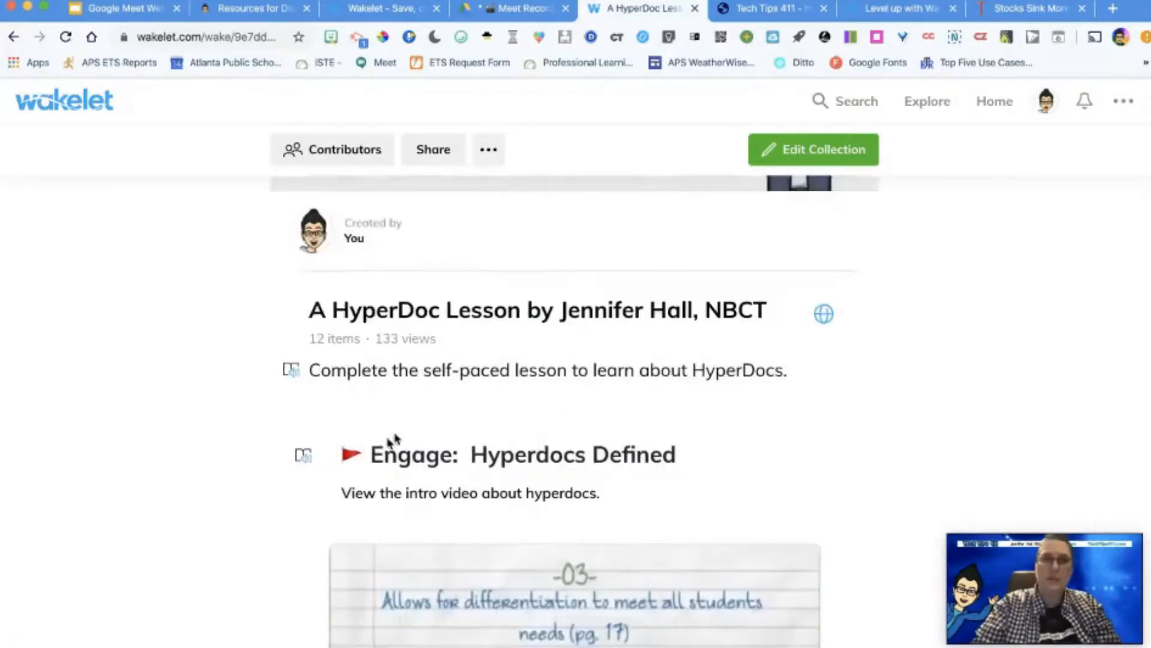
scroll(358, 460, down, 10)
scroll(358, 463, down, 9)
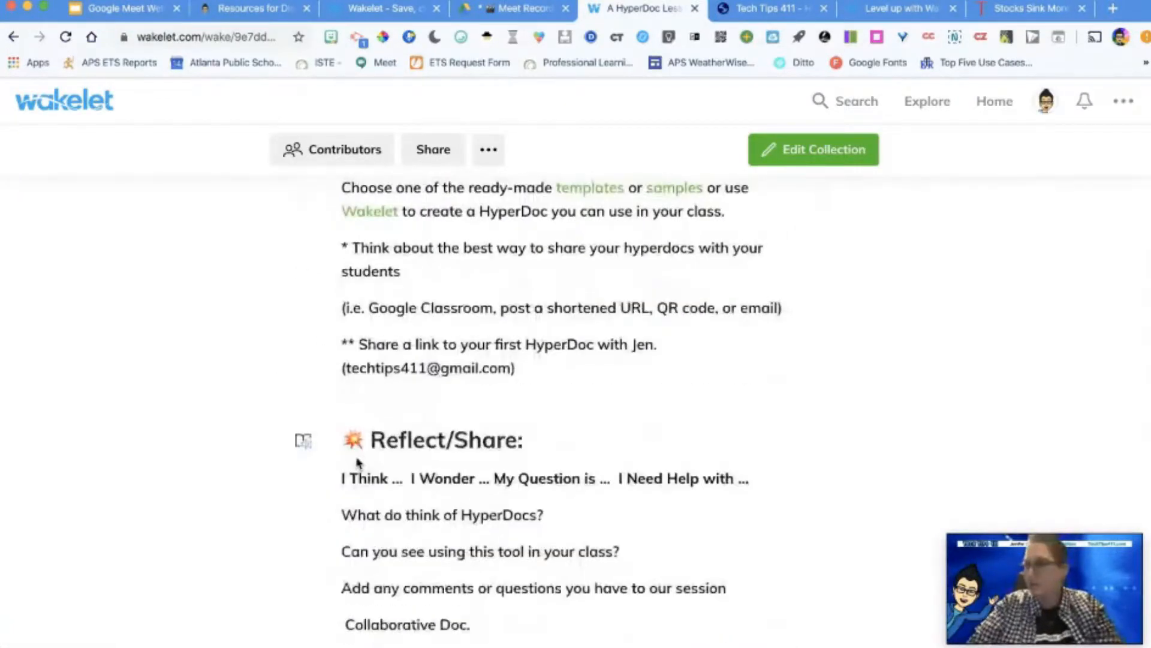
scroll(1023, 360, down, 1)
scroll(1023, 360, up, 1)
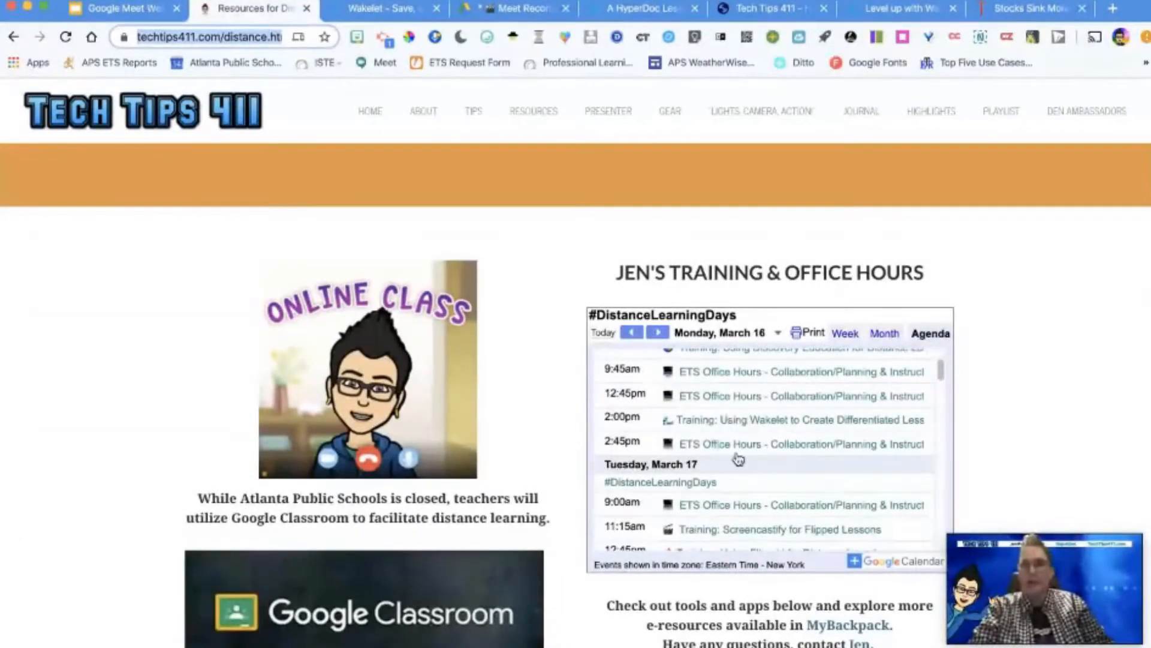
Step: Review the training and office hours agenda for March 16 to 18 on the Tech Tips 411 distance learning page
scroll(739, 459, down, 1)
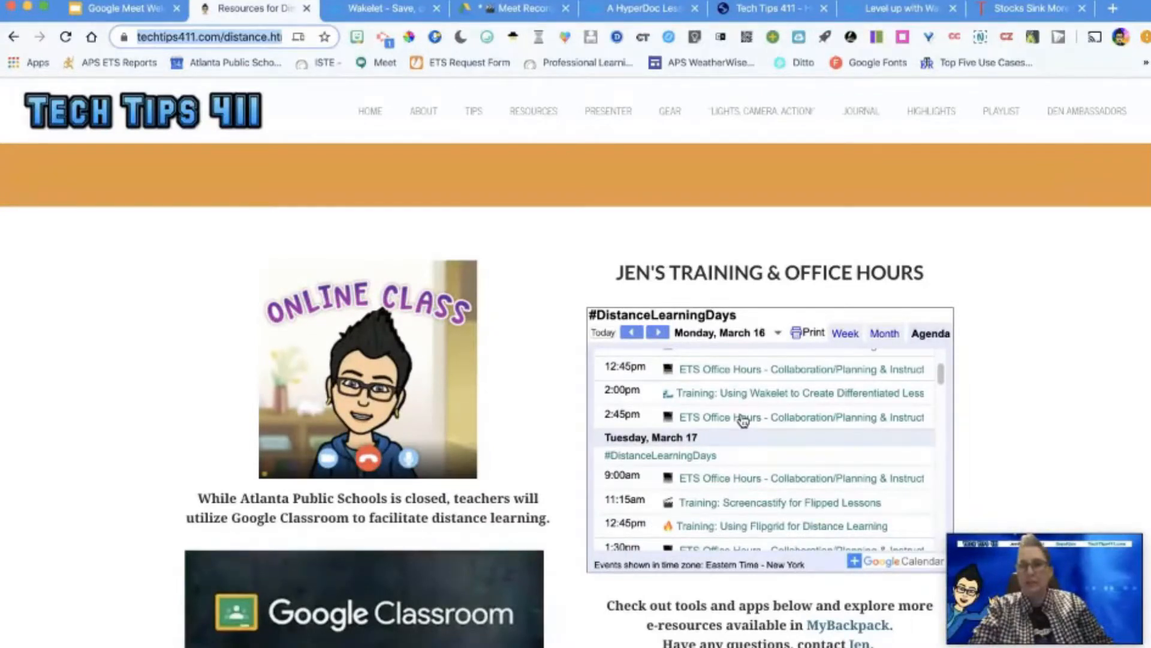
scroll(744, 421, down, 3)
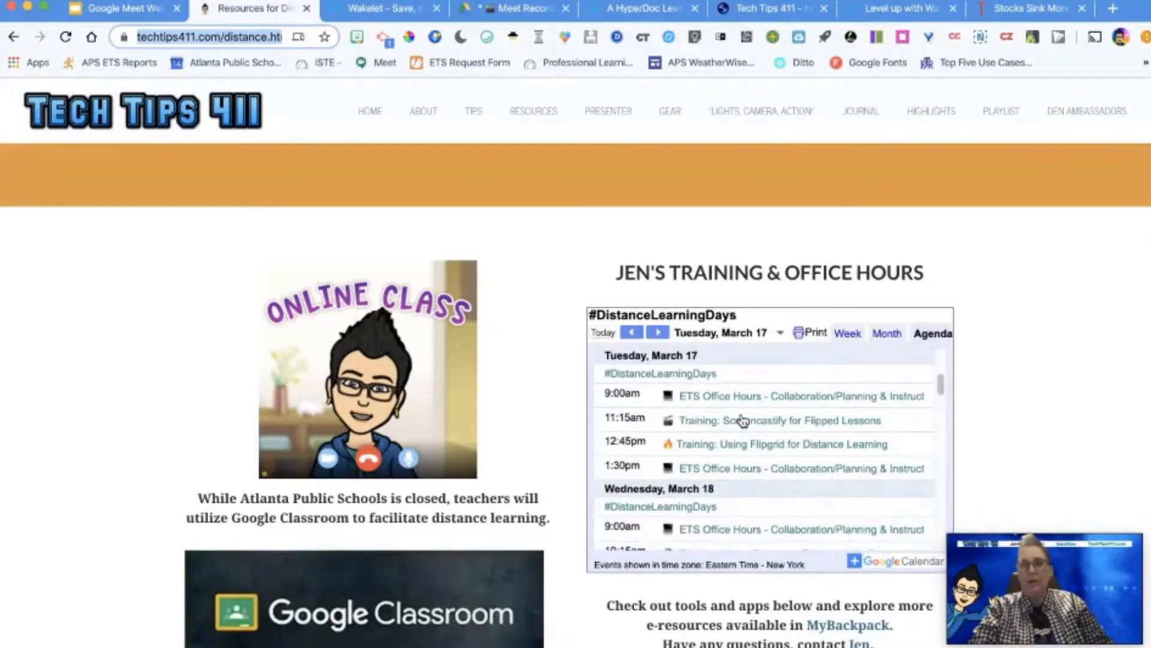
scroll(744, 421, down, 1)
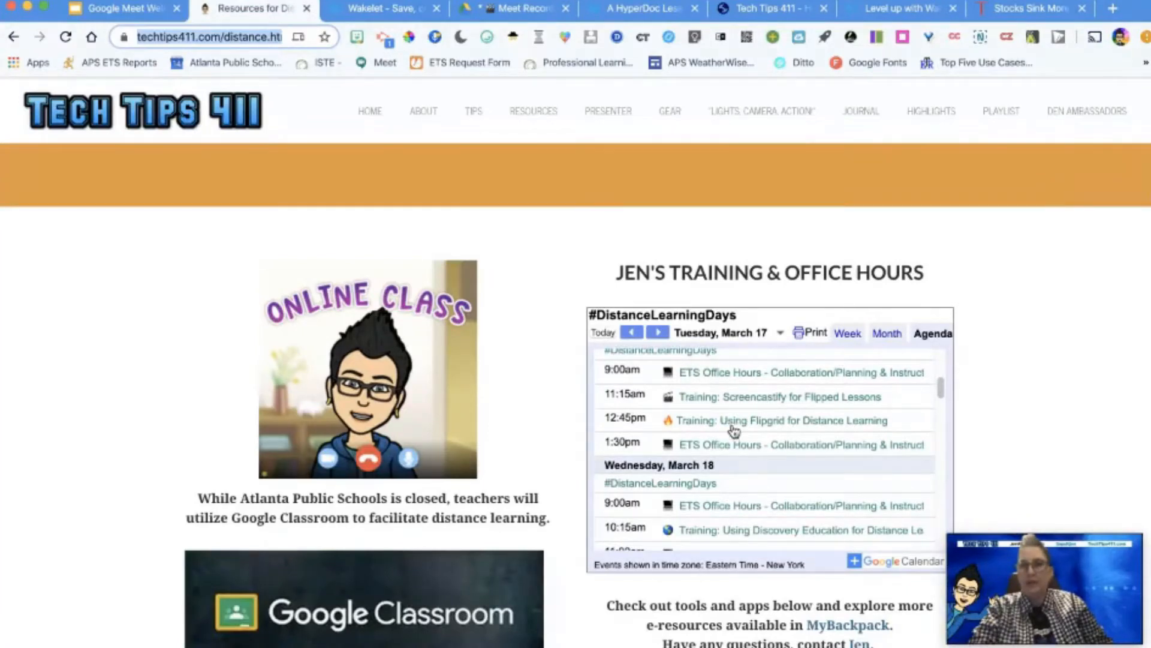
scroll(734, 431, down, 3)
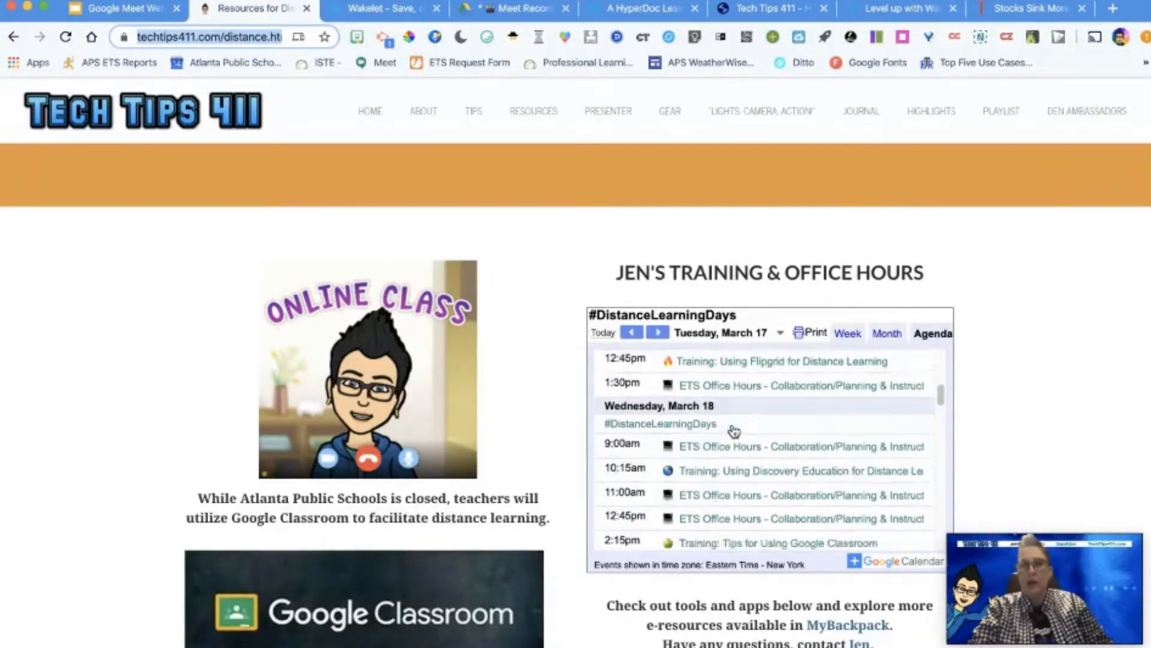
scroll(734, 430, down, 3)
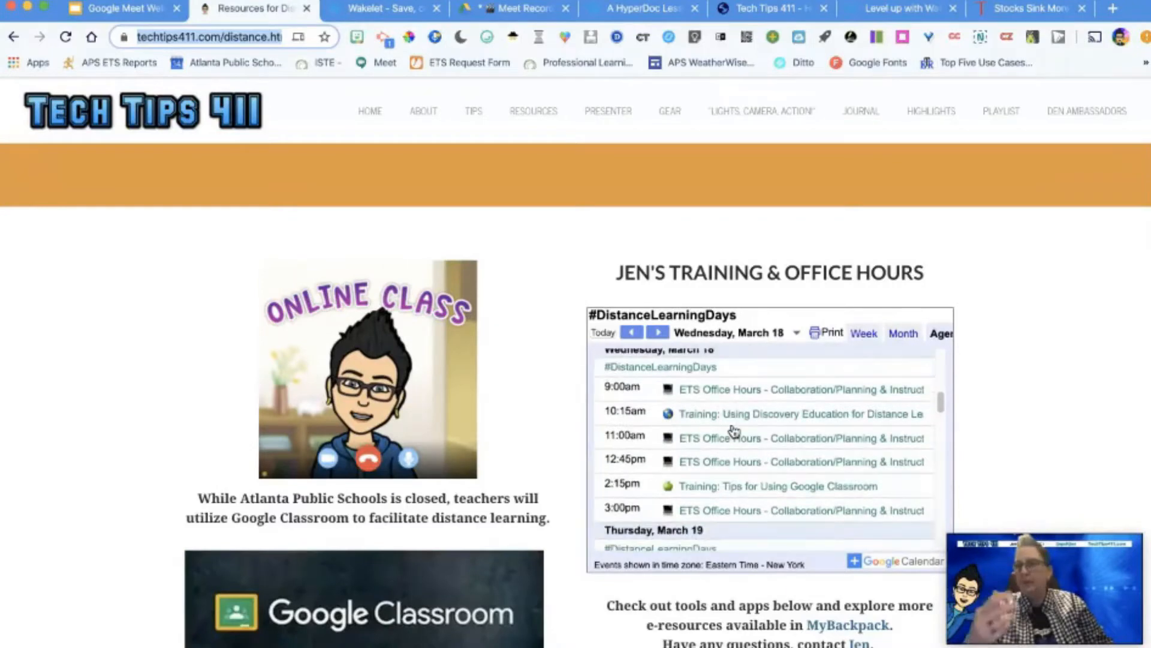